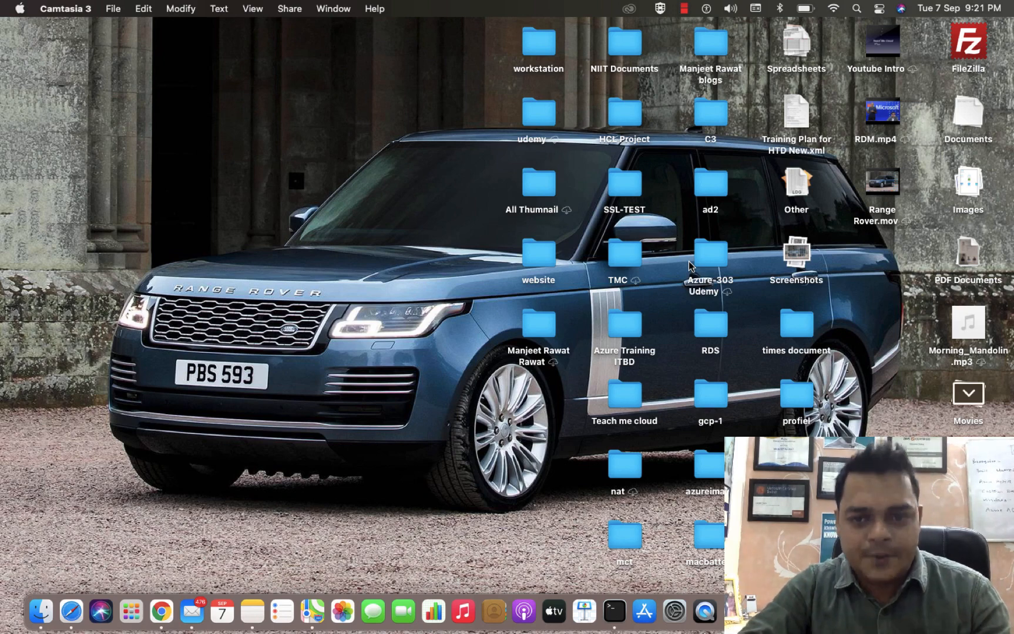
Open portal.azure.com in a new Chrome tab and choose the saved account to sign in.
key("ctrl+Right")
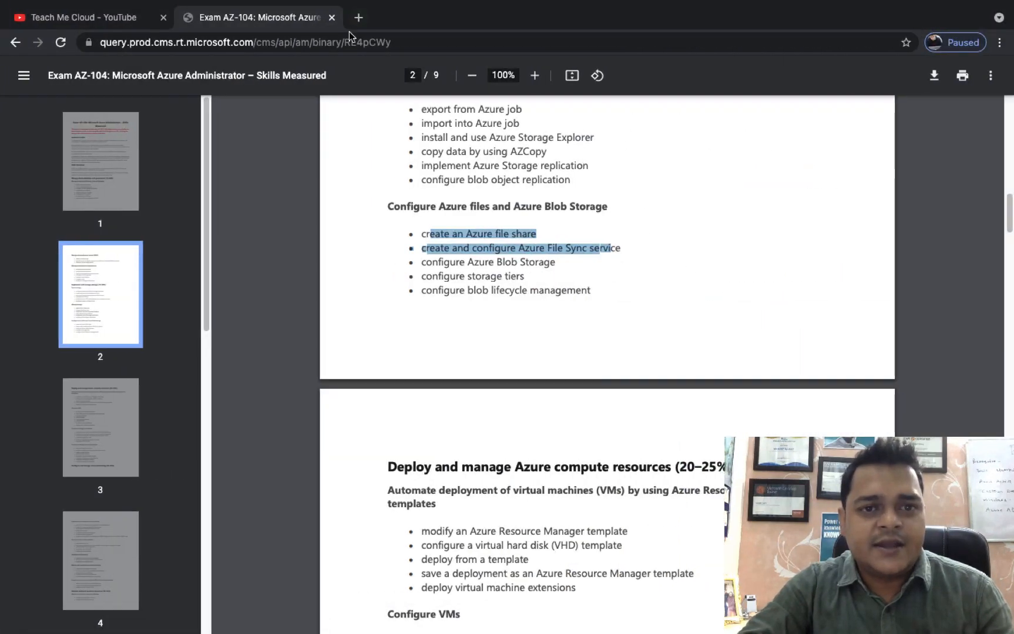
left_click(358, 17)
type("portal.azure.com")
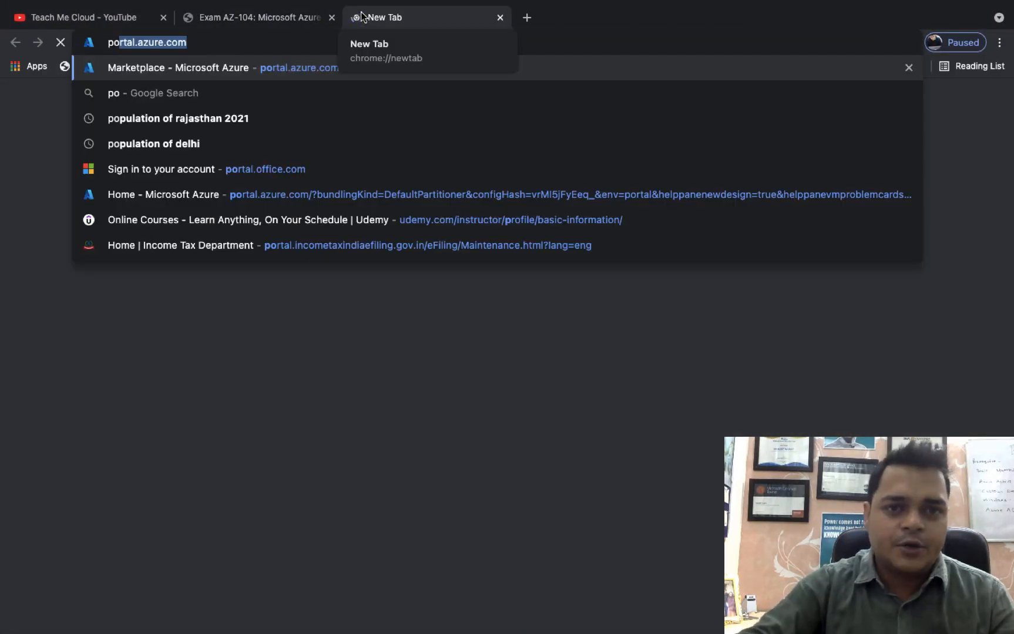
key("Return")
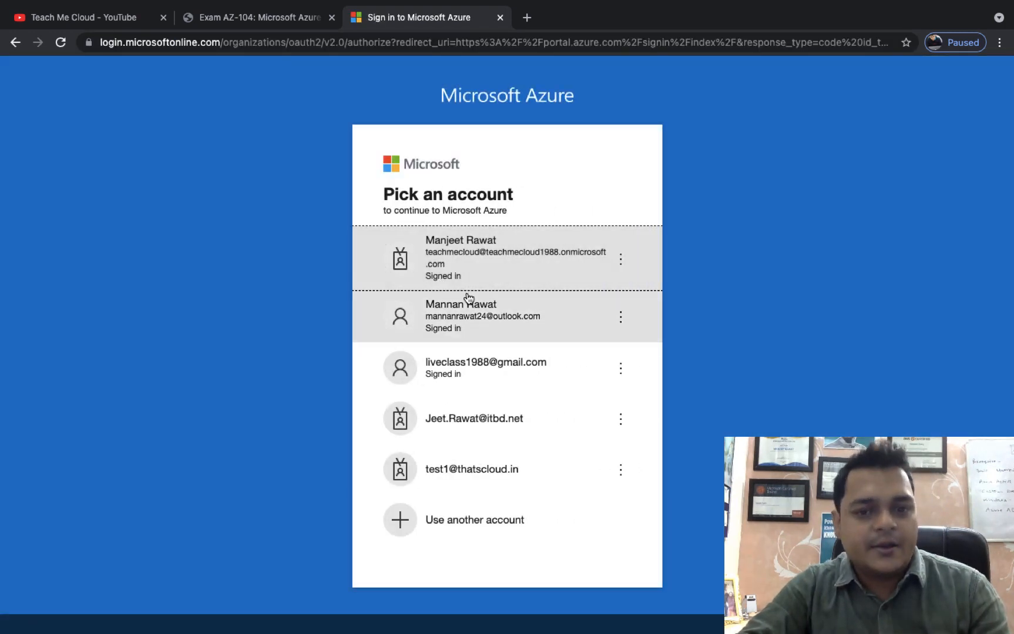
left_click(462, 317)
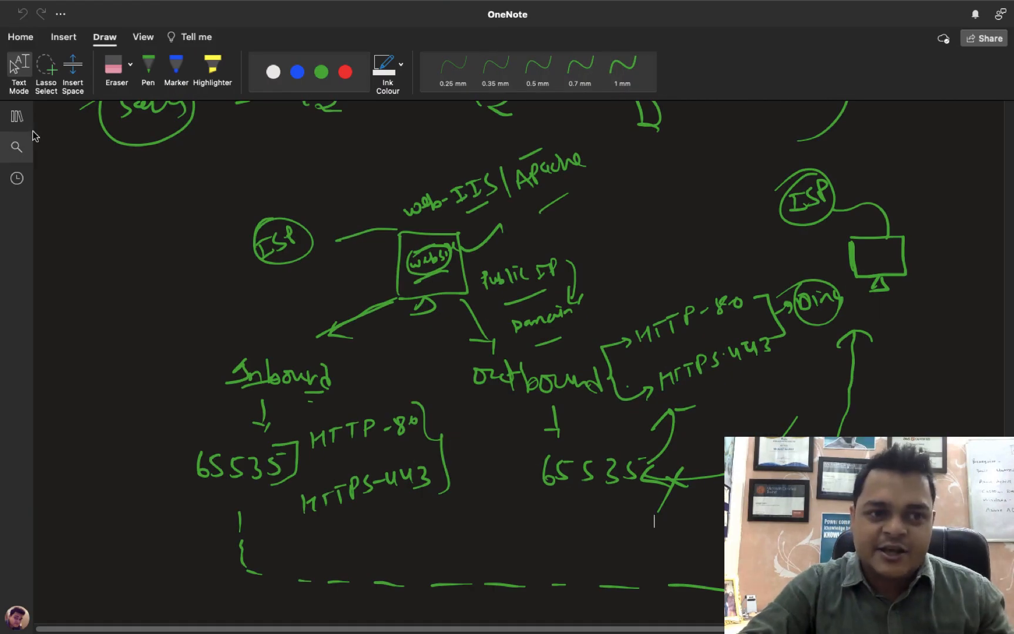
Add a page titled 'Azure File Sync' to the Azure AZ-104-Youtube section, then hide the navigation panes.
left_click(28, 129)
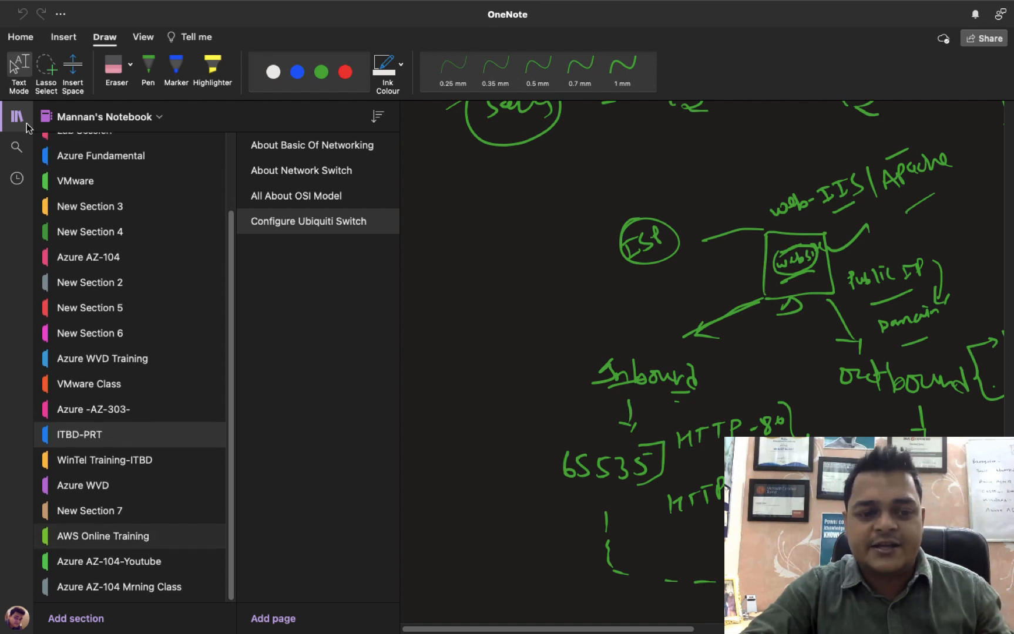
left_click(125, 567)
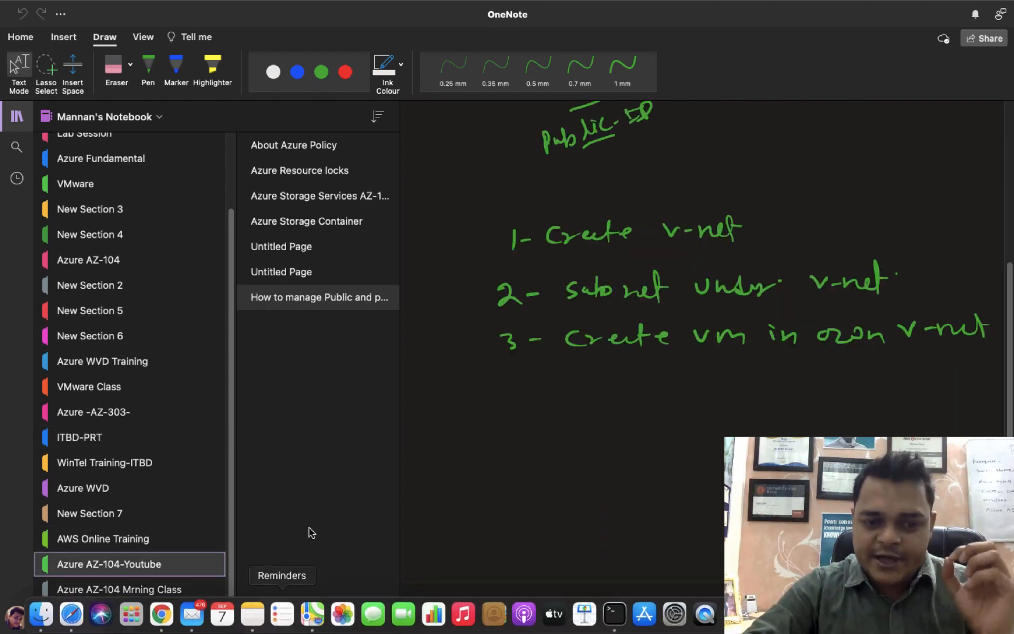
left_click(268, 624)
type("A")
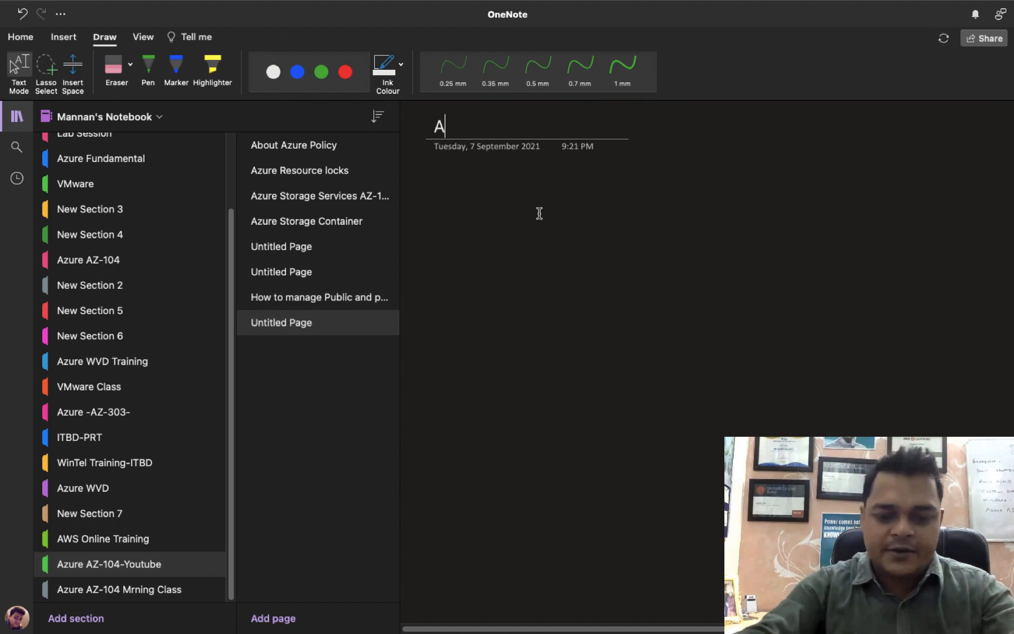
type("zure File")
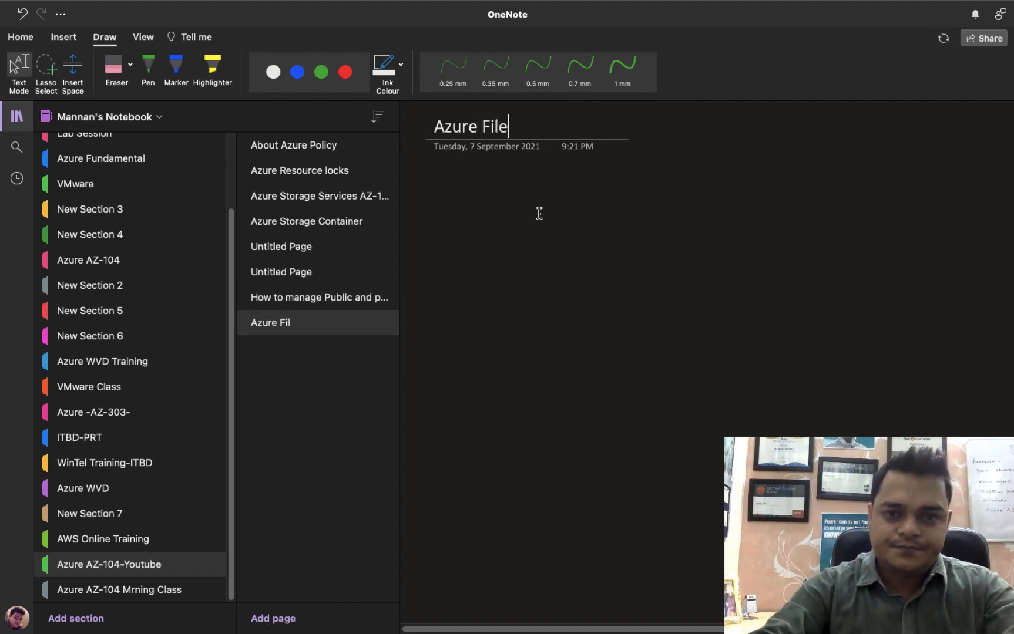
type(" Sync")
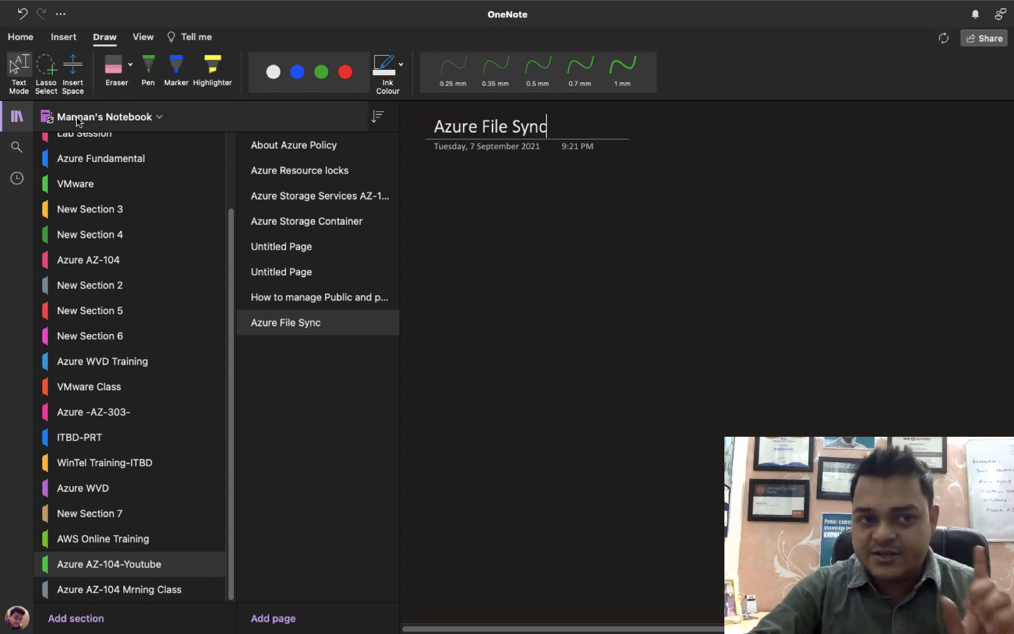
left_click(13, 115)
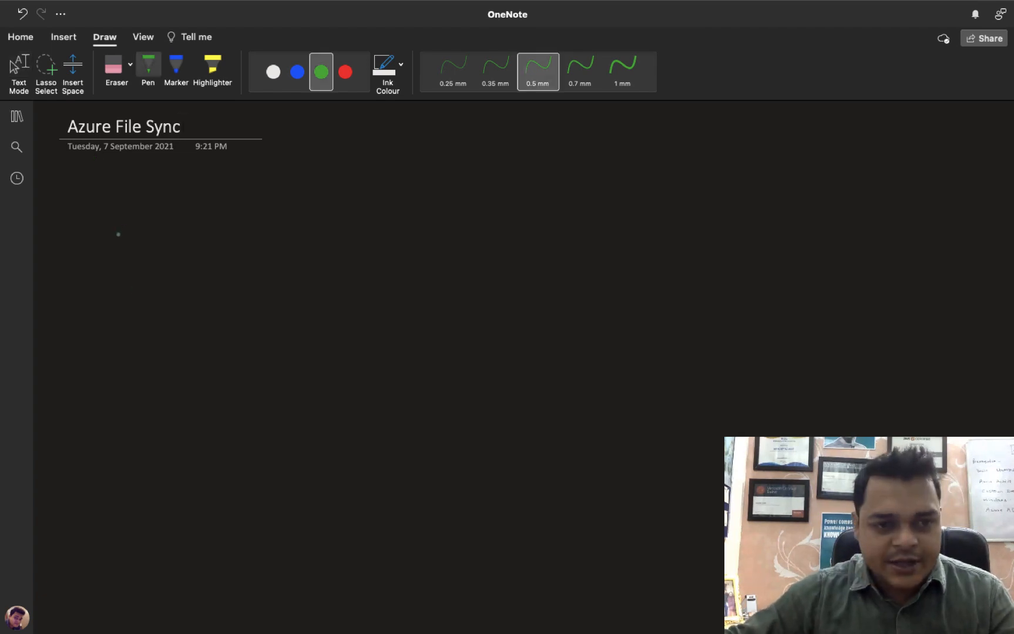
Draw an empty green rectangle at top left and a lower server rectangle with small boxes inside.
mouse_move(103, 205)
left_mouse_down()
mouse_move(102, 287)
mouse_move(242, 201)
mouse_move(251, 303)
mouse_move(120, 302)
mouse_move(102, 280)
left_mouse_up()
left_click_drag(632, 378, 629, 461)
mouse_move(650, 377)
left_mouse_down()
mouse_move(675, 376)
mouse_move(761, 441)
mouse_move(645, 468)
mouse_move(628, 428)
mouse_move(652, 376)
mouse_move(702, 393)
mouse_move(700, 407)
mouse_move(751, 399)
mouse_move(742, 415)
left_mouse_up()
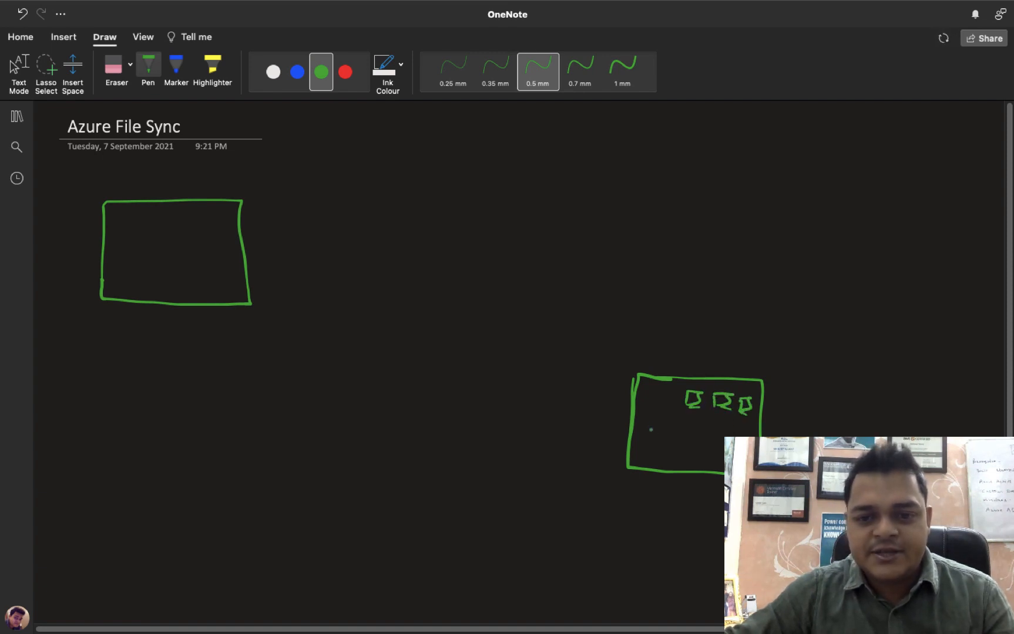
mouse_move(653, 421)
left_mouse_down()
mouse_move(646, 447)
mouse_move(708, 448)
mouse_move(699, 462)
mouse_move(722, 461)
left_mouse_up()
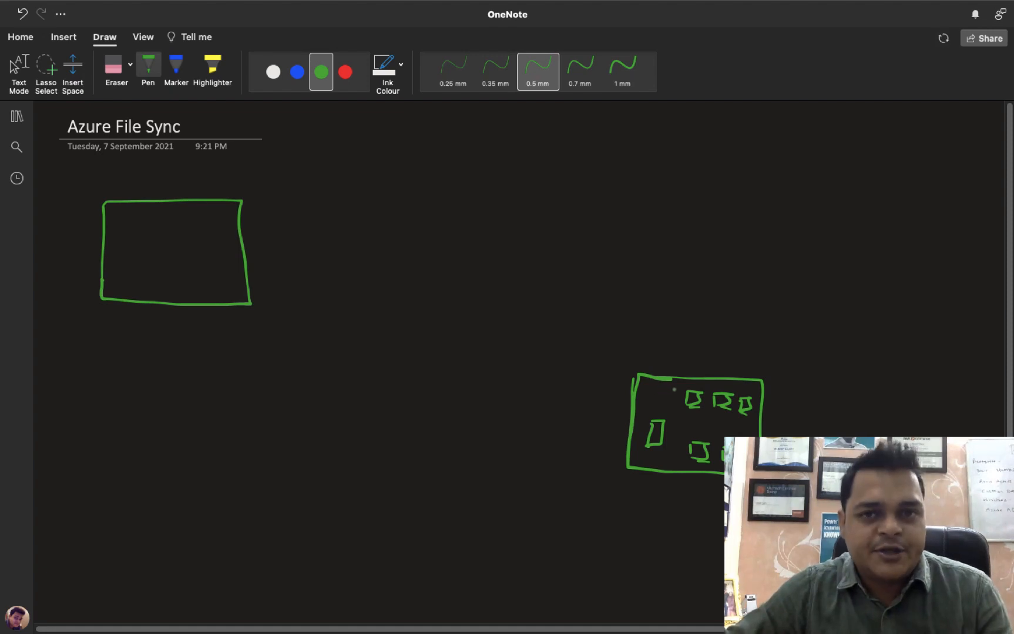
Draw a connector below the right box and handwrite the 'Local File Server' label beneath it.
left_click_drag(653, 466, 652, 492)
left_click_drag(641, 468, 665, 465)
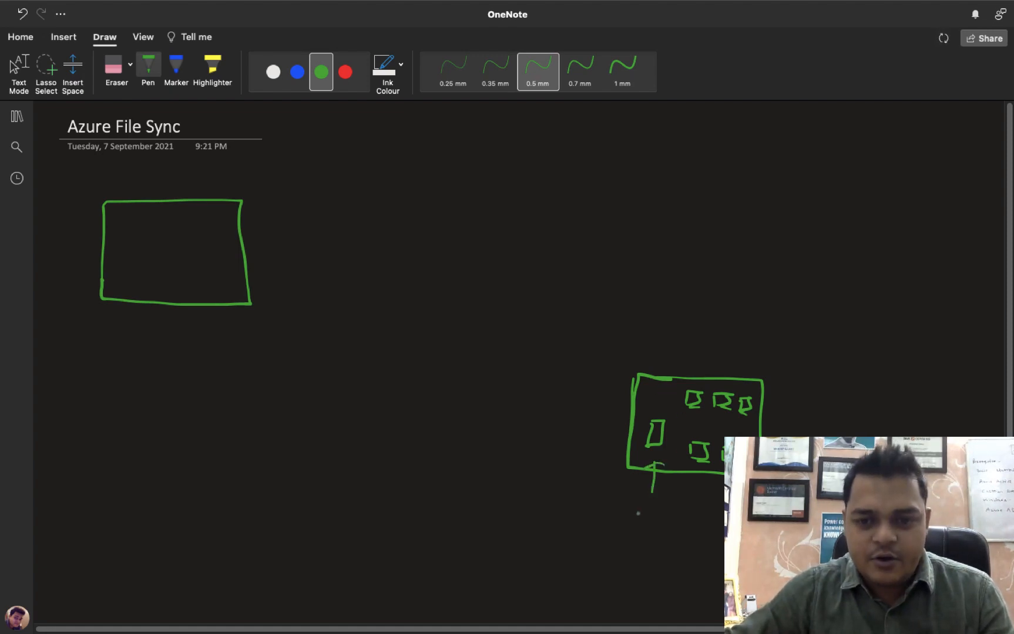
left_click_drag(636, 503, 648, 516)
left_click_drag(667, 511, 683, 519)
left_click_drag(688, 501, 691, 522)
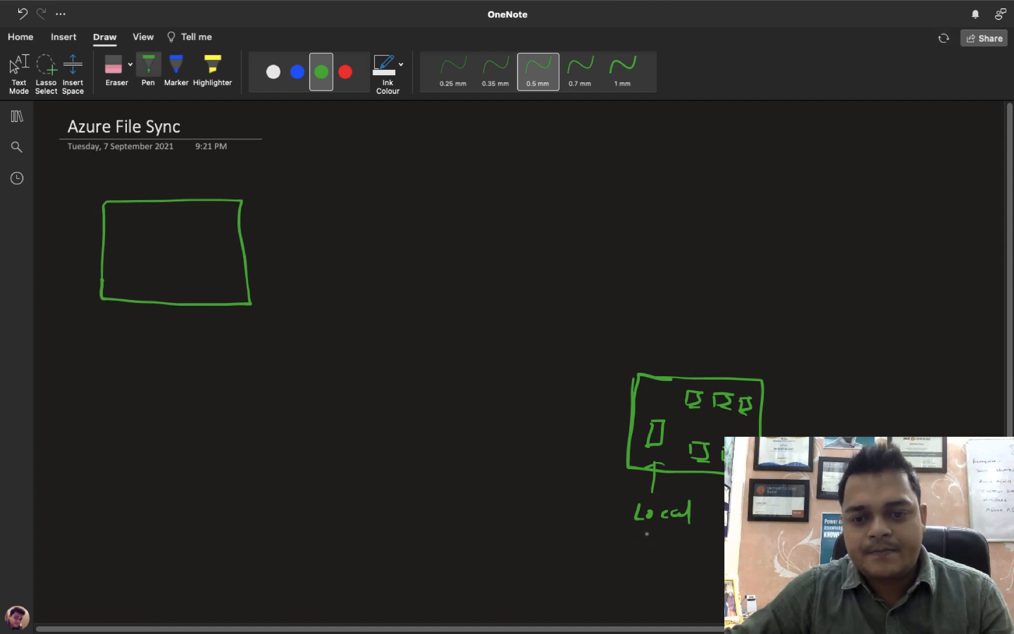
left_click_drag(645, 533, 645, 553)
left_click_drag(644, 533, 657, 532)
left_click_drag(648, 544, 662, 551)
mouse_move(667, 534)
left_mouse_down()
mouse_move(715, 548)
mouse_move(711, 556)
left_mouse_up()
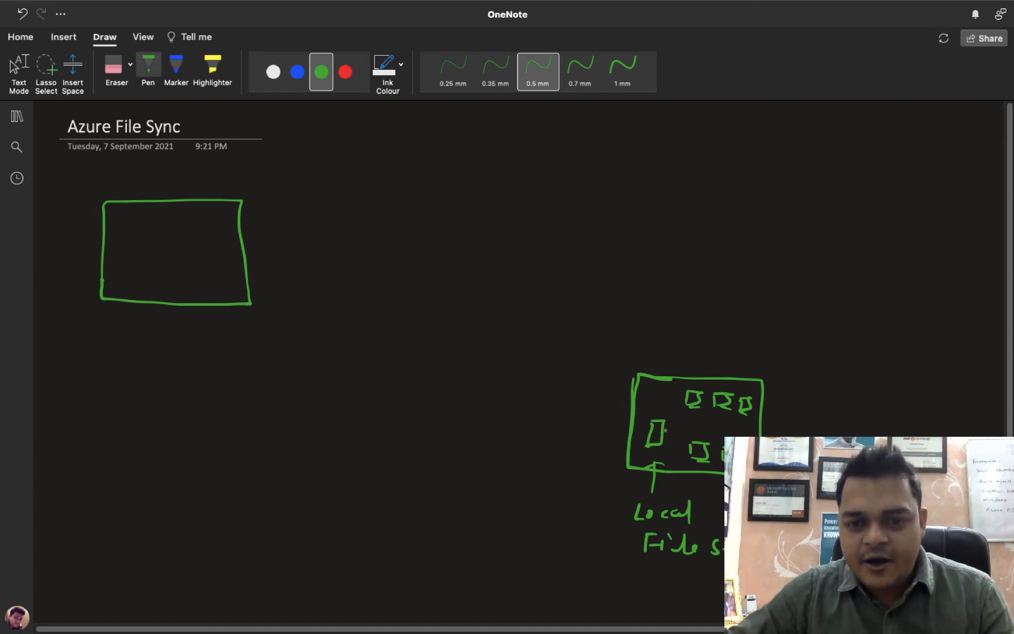
Link the small boxes inside the server and draw an arrow from a small outside box.
mouse_move(664, 428)
left_mouse_down()
mouse_move(698, 408)
mouse_move(682, 423)
left_mouse_up()
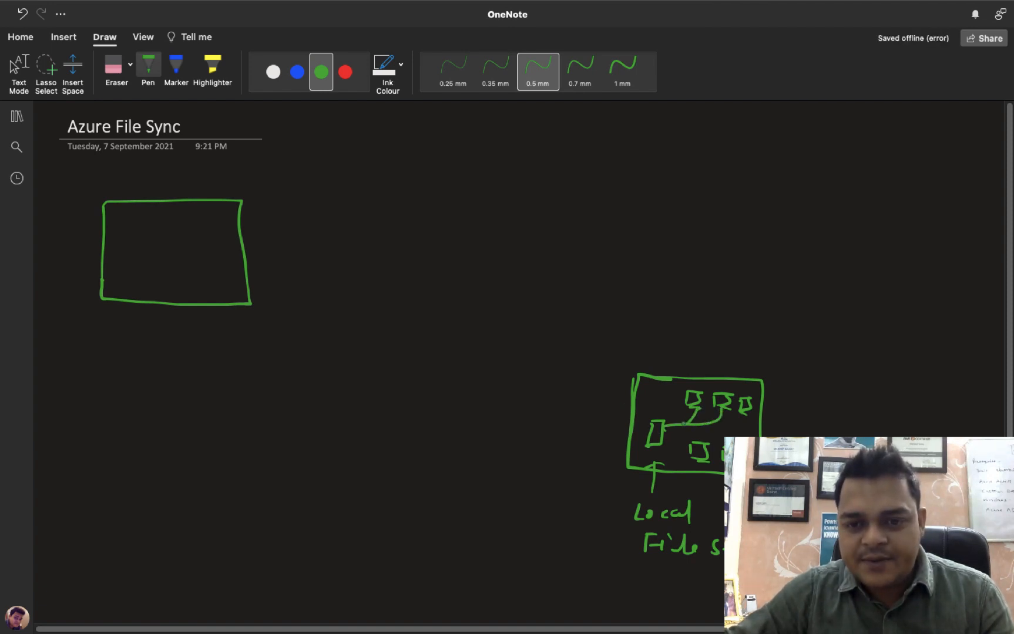
mouse_move(744, 411)
left_mouse_down()
mouse_move(716, 426)
mouse_move(686, 423)
mouse_move(666, 462)
mouse_move(708, 468)
mouse_move(686, 430)
mouse_move(658, 435)
left_mouse_up()
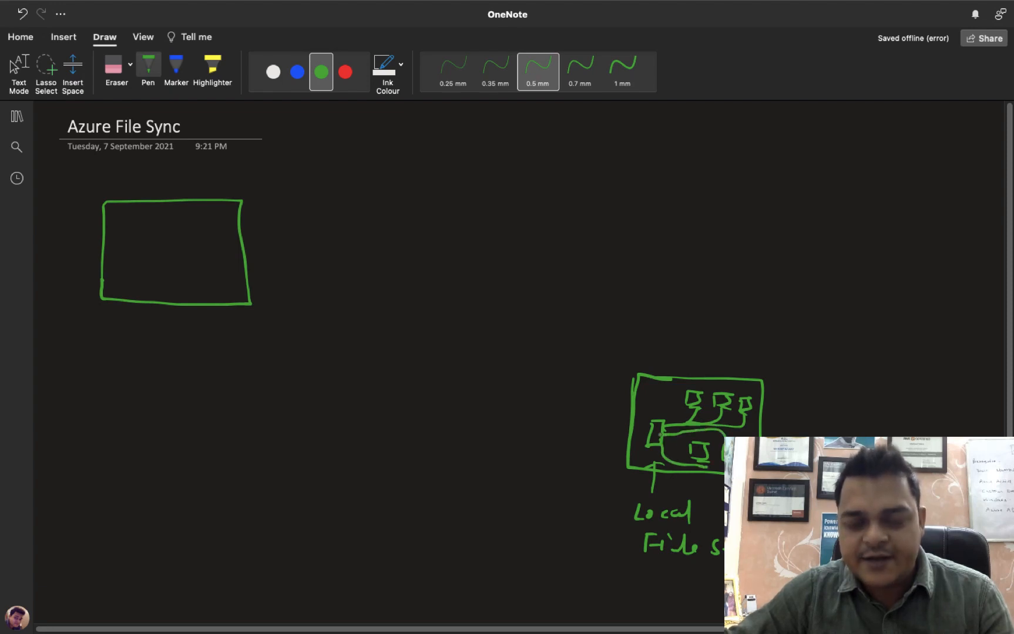
mouse_move(785, 399)
left_mouse_down()
mouse_move(754, 398)
mouse_move(793, 409)
mouse_move(808, 395)
mouse_move(805, 406)
left_mouse_up()
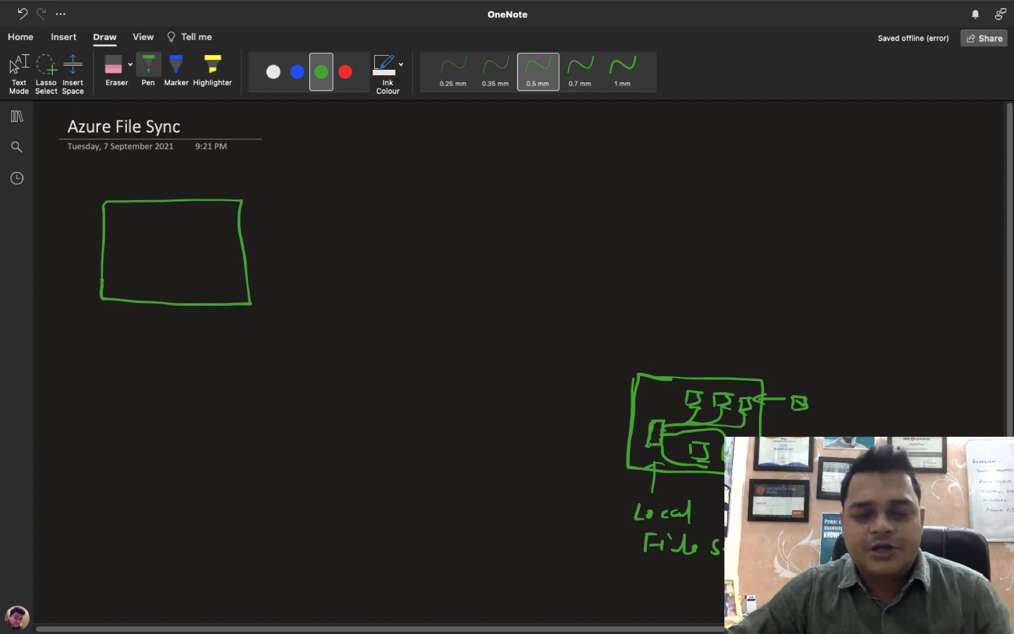
left_click_drag(645, 432, 646, 436)
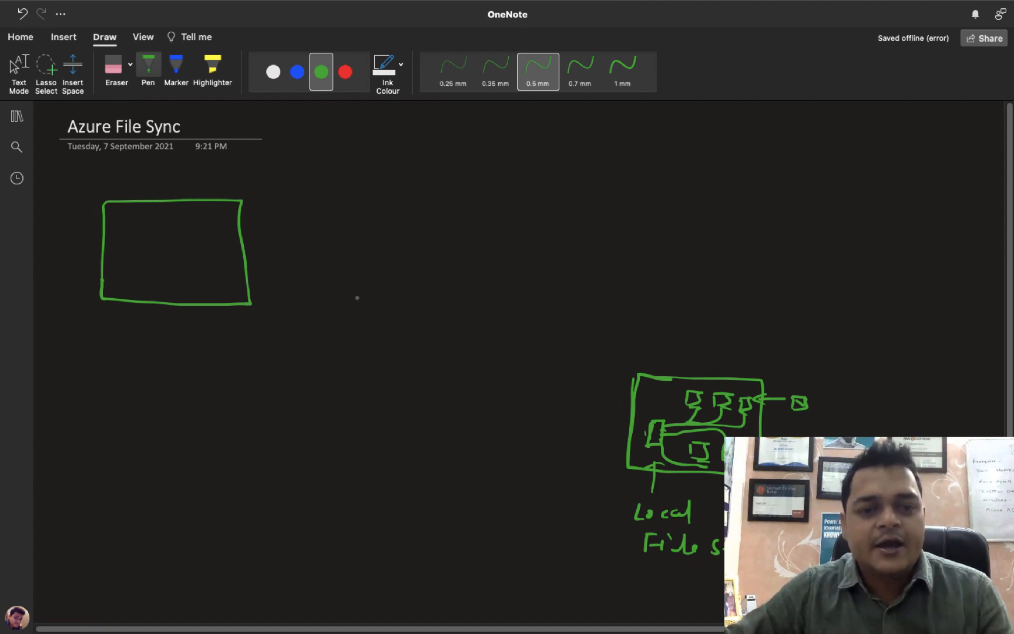
Draw a line from the server to the top-left box, writing 'Azure' and a circled 'File share' inside.
mouse_move(649, 435)
left_mouse_down()
mouse_move(487, 351)
mouse_move(228, 253)
left_mouse_up()
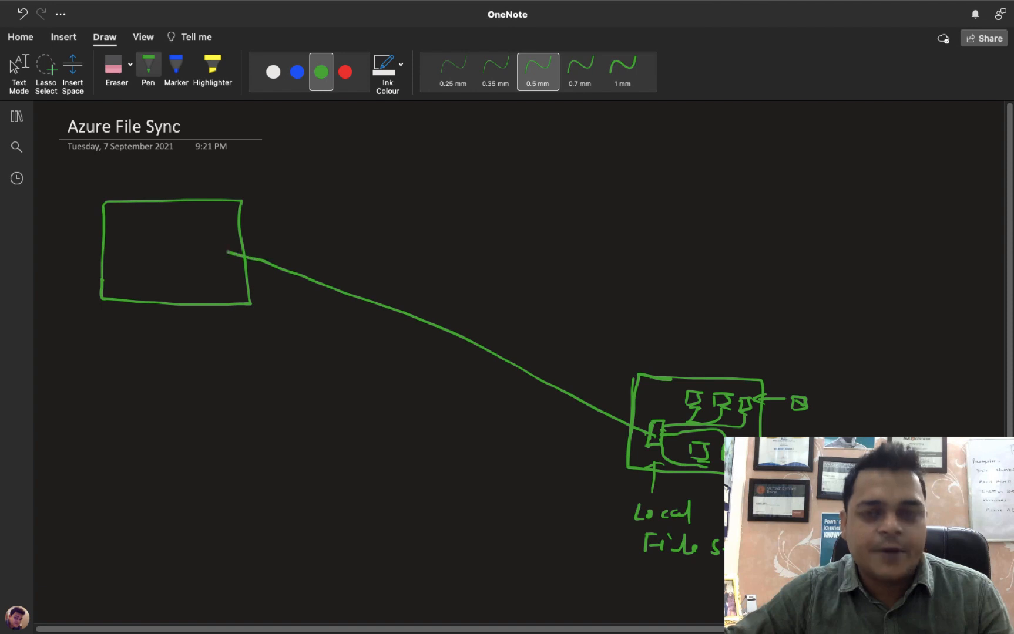
mouse_move(113, 233)
left_mouse_down()
mouse_move(180, 223)
mouse_move(173, 241)
mouse_move(187, 224)
left_mouse_up()
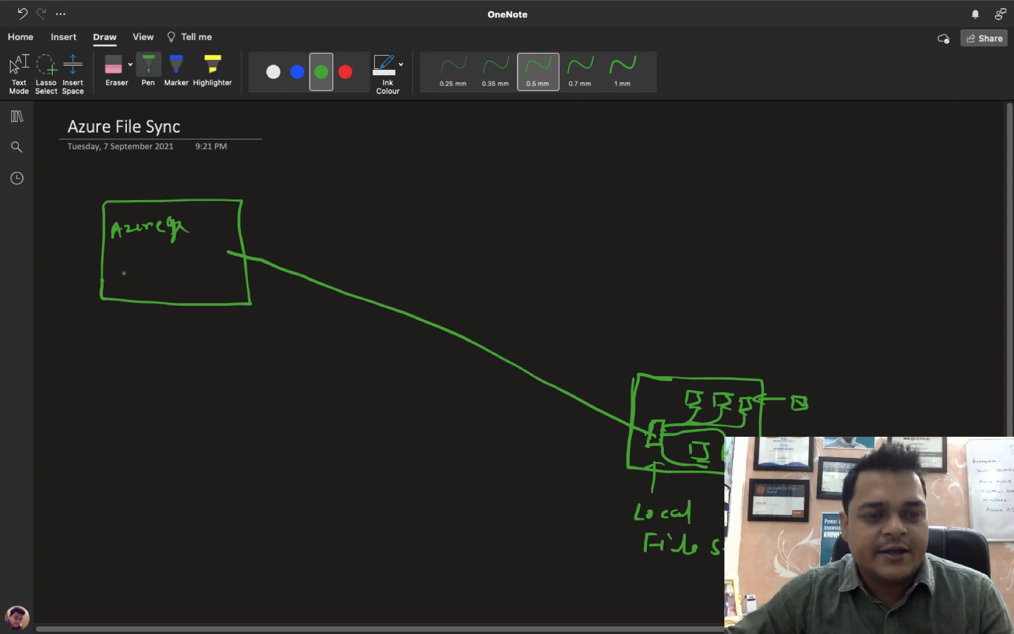
mouse_move(127, 262)
left_mouse_down()
mouse_move(124, 279)
mouse_move(166, 258)
mouse_move(154, 294)
mouse_move(174, 290)
left_mouse_up()
left_click_drag(169, 282, 186, 284)
left_click_drag(181, 280, 201, 284)
mouse_move(119, 261)
left_mouse_down()
mouse_move(125, 293)
mouse_move(189, 251)
mouse_move(170, 291)
left_mouse_up()
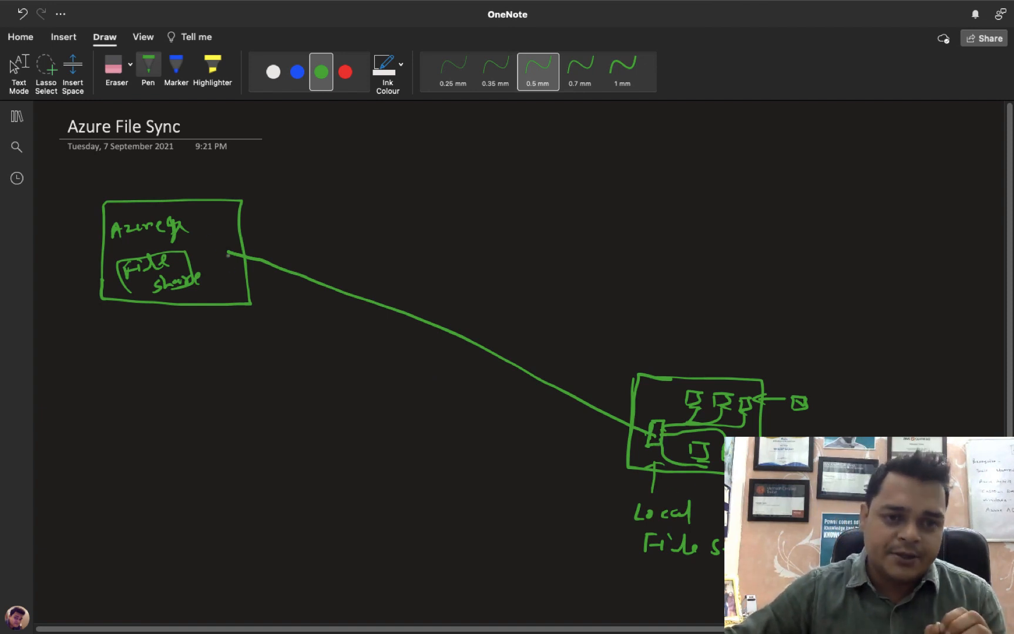
Add arrowheads at File share and on the server's line, then leave pen drawing mode.
mouse_move(229, 252)
left_mouse_down()
mouse_move(200, 260)
mouse_move(214, 267)
left_mouse_up()
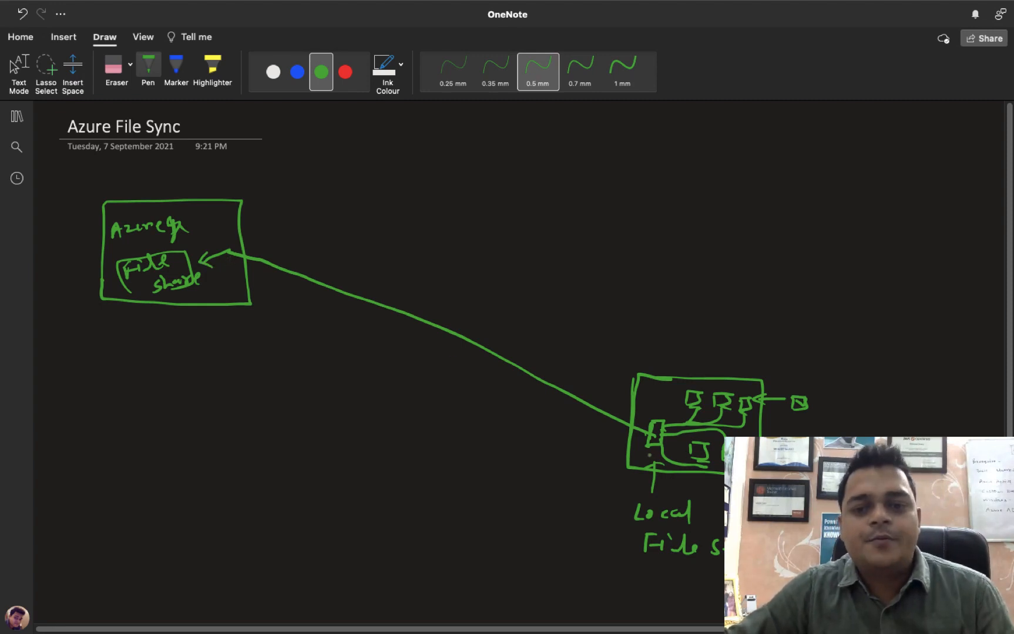
left_click_drag(649, 454, 638, 465)
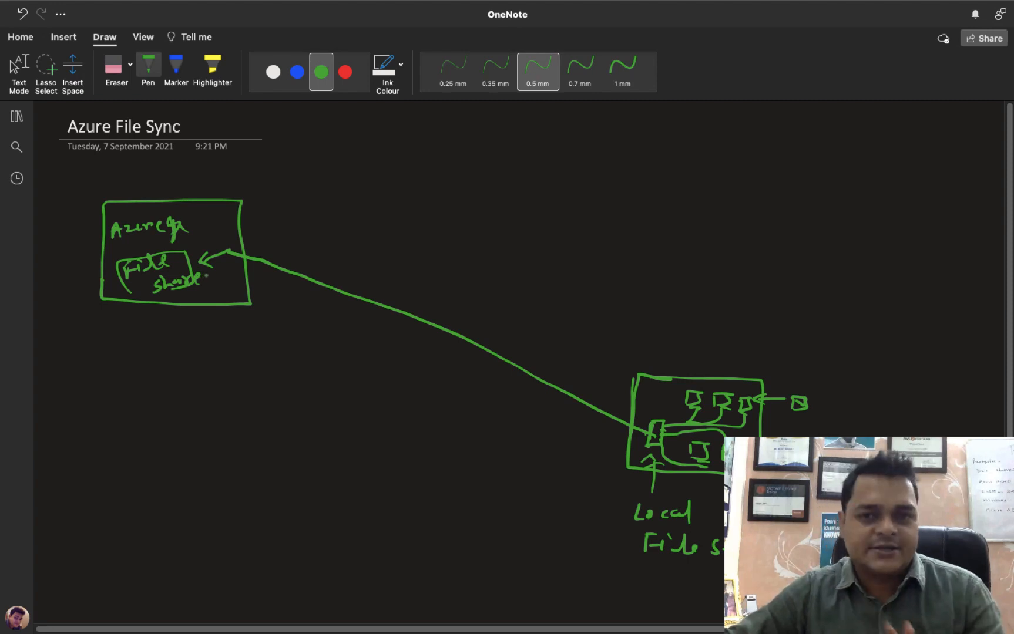
key("Escape")
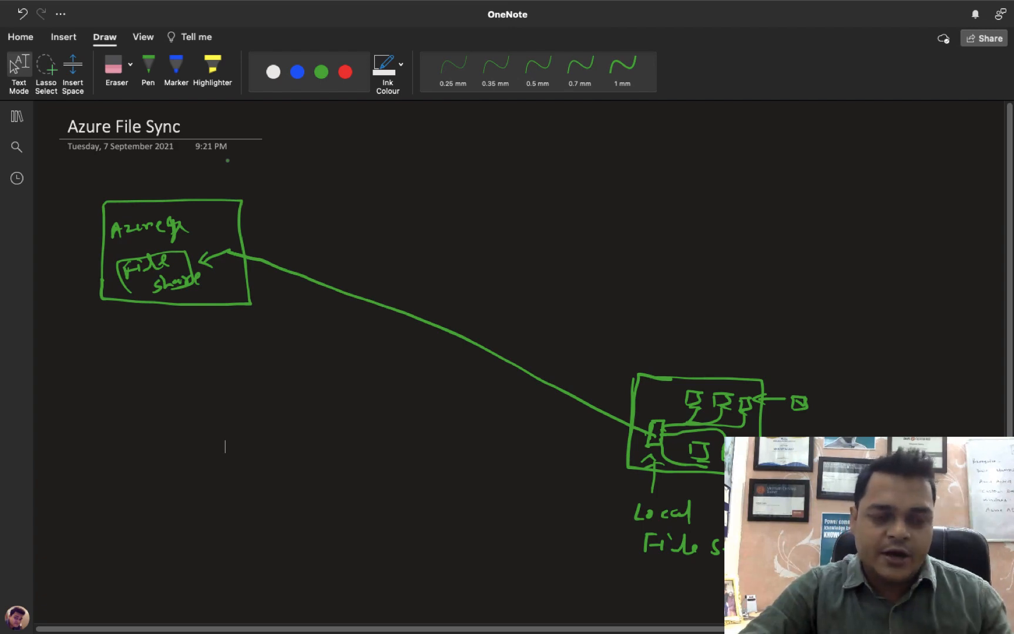
Check that the Azure portal home loaded in Chrome, then close the full-screen Teams window.
key("ctrl+Right")
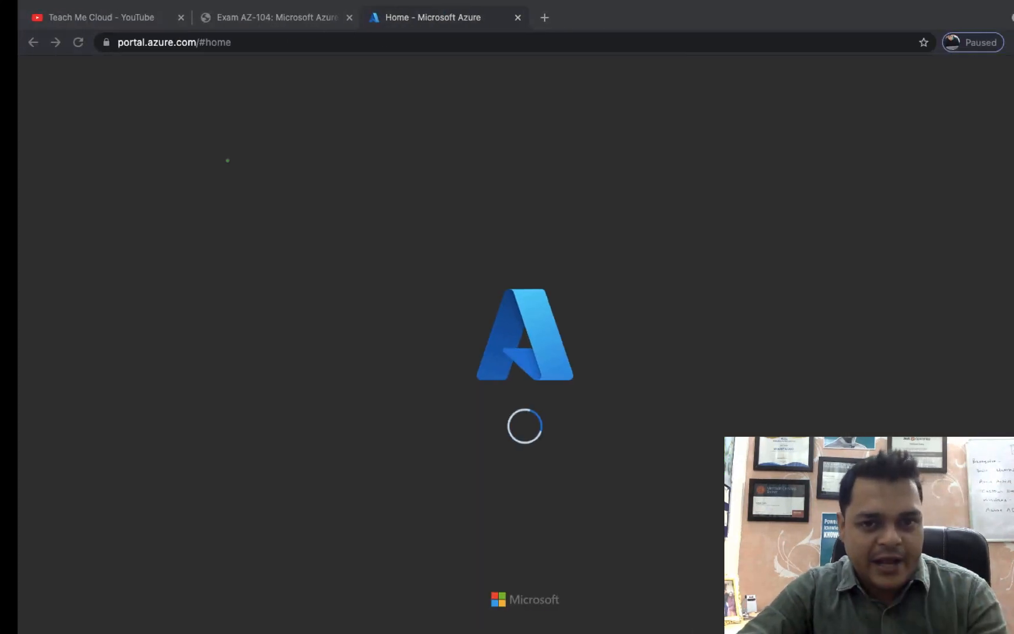
key("ctrl+Right")
key("ctrl+Left")
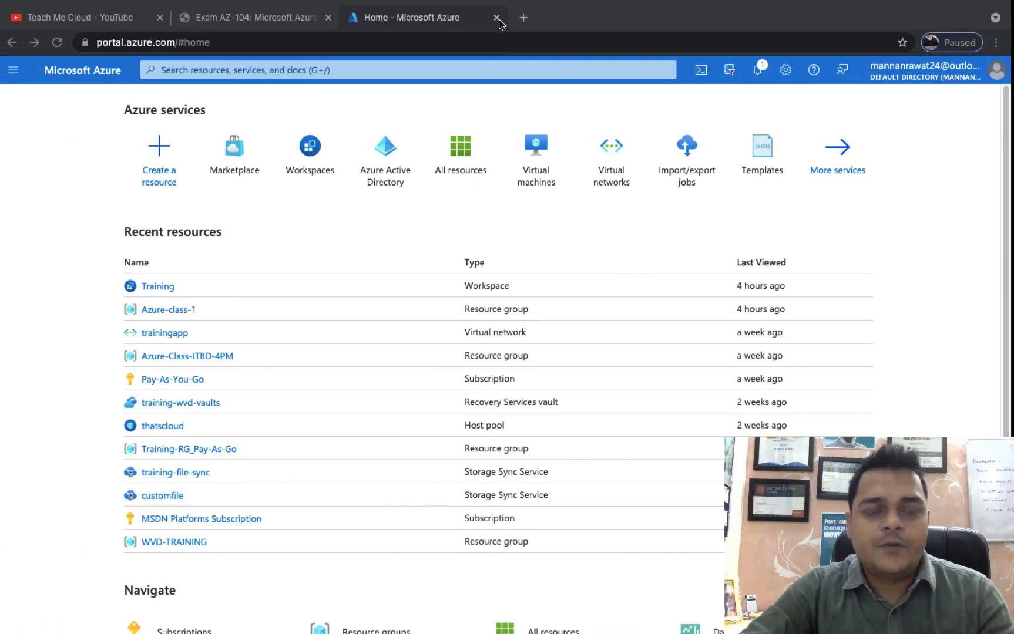
key("ctrl+Right")
mouse_move(57, 2)
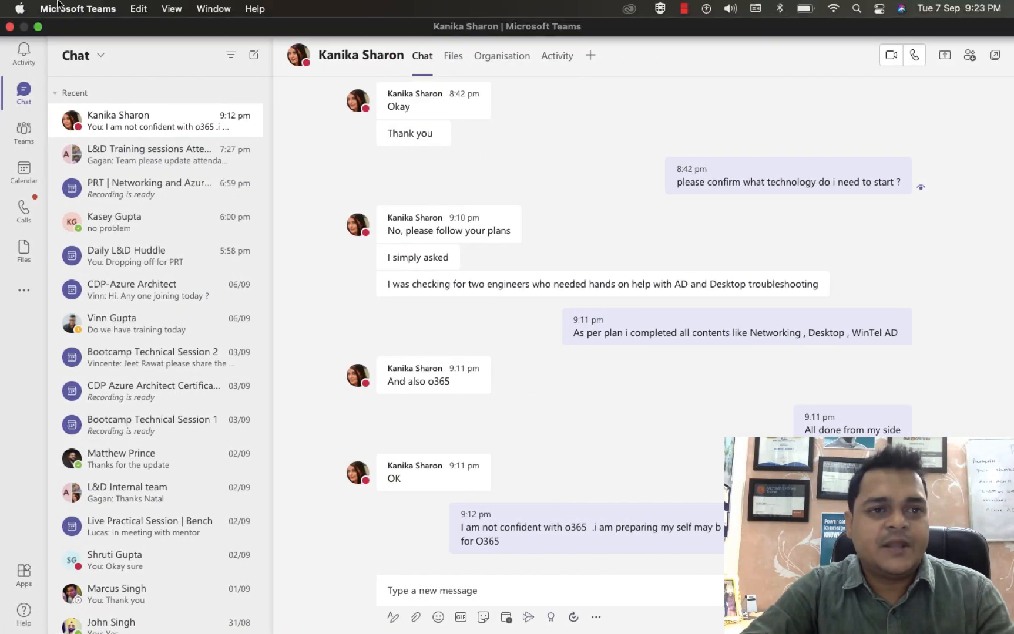
left_click(9, 27)
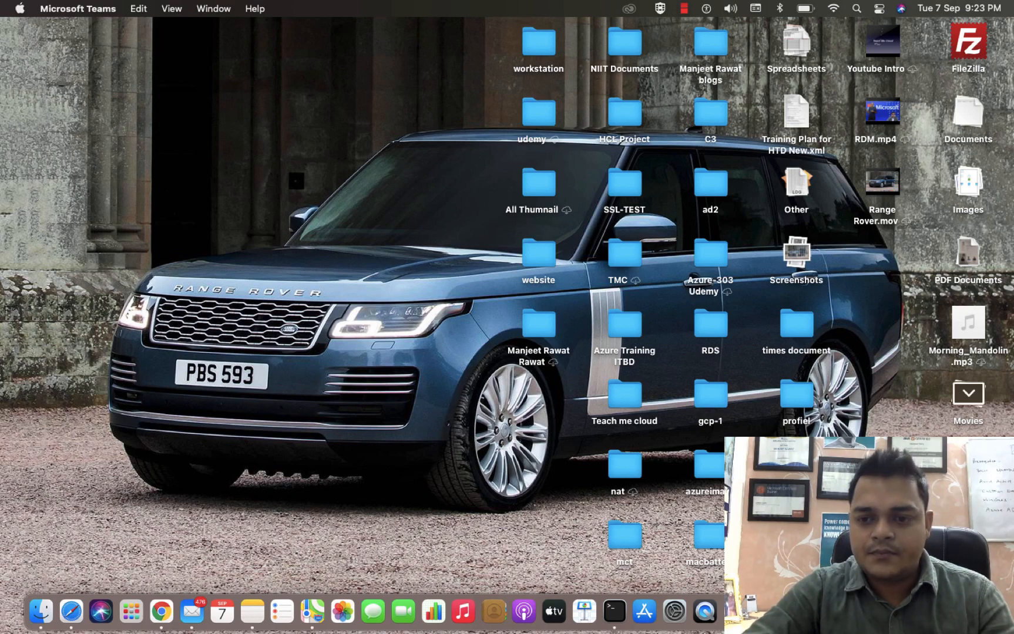
Connect to the laptop's remote desktop, power off the ESXI virtual machine and close its tab.
left_click(893, 611)
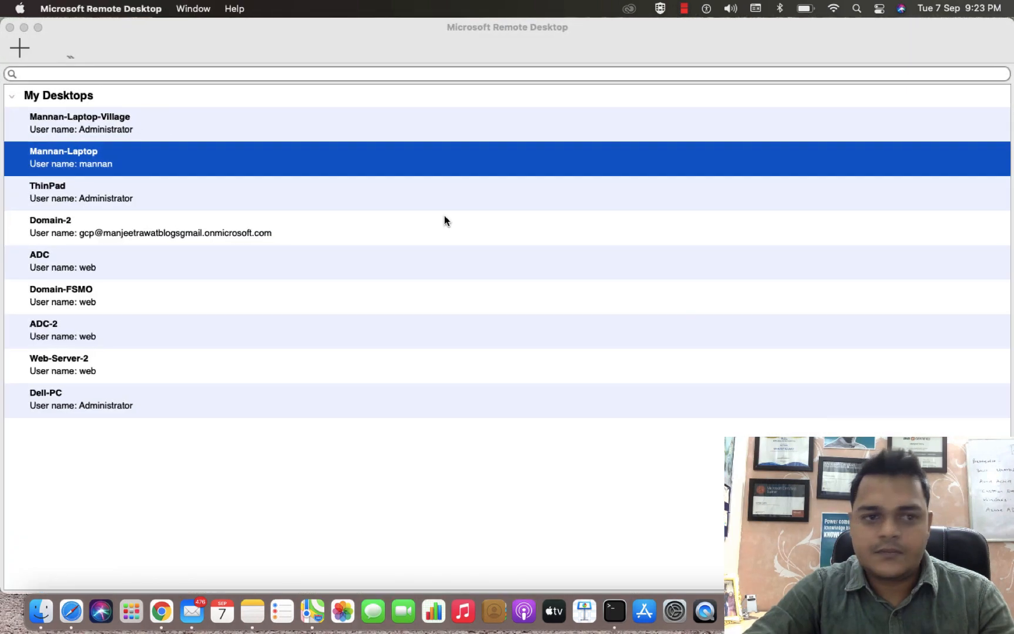
double_click(48, 153)
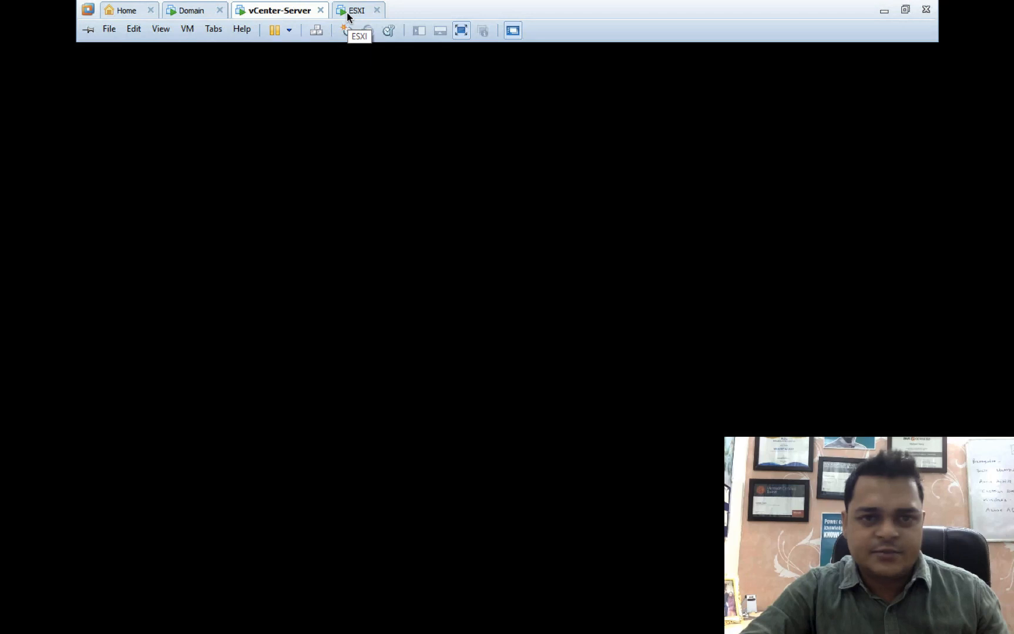
right_click(347, 13)
mouse_move(376, 44)
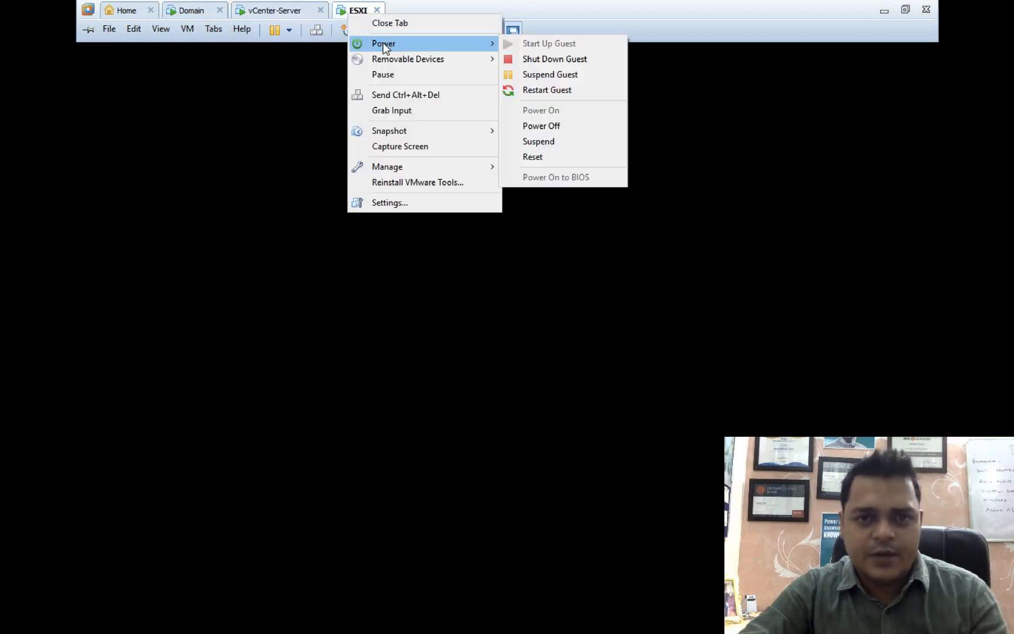
left_click(552, 127)
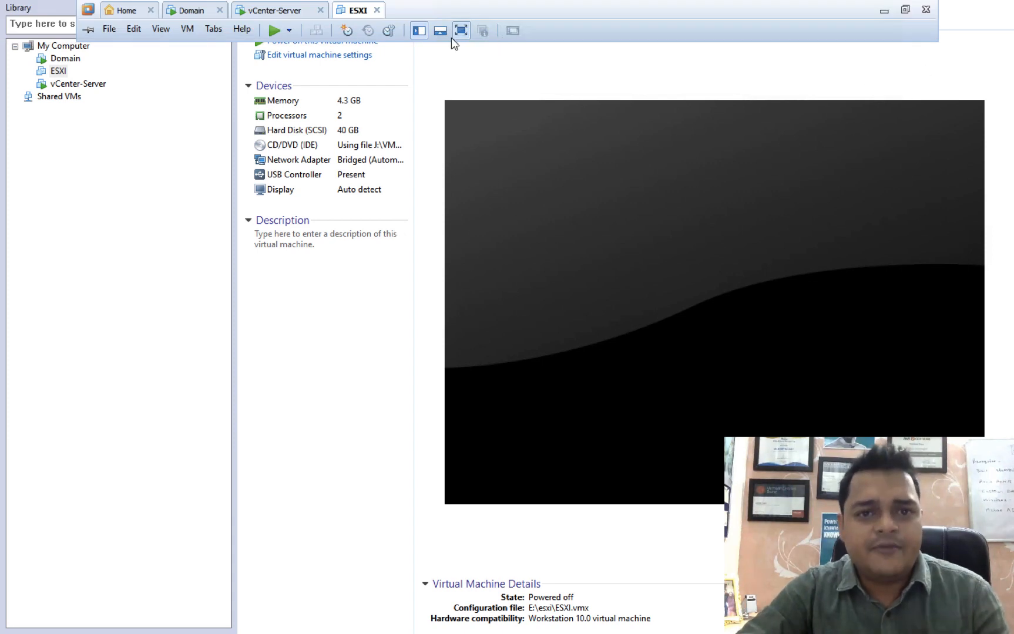
left_click(377, 9)
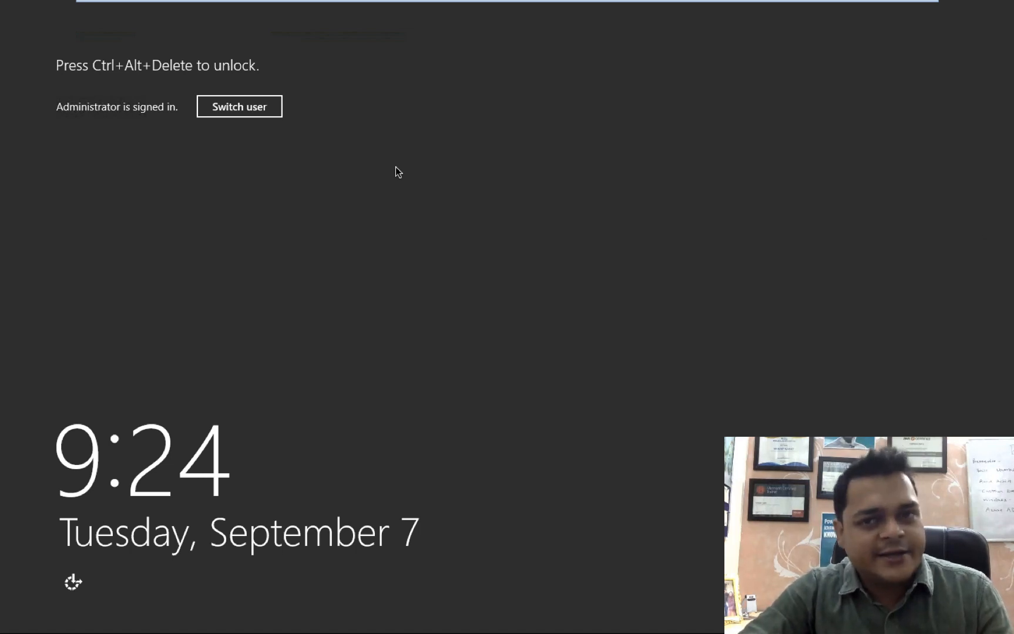
mouse_move(362, 4)
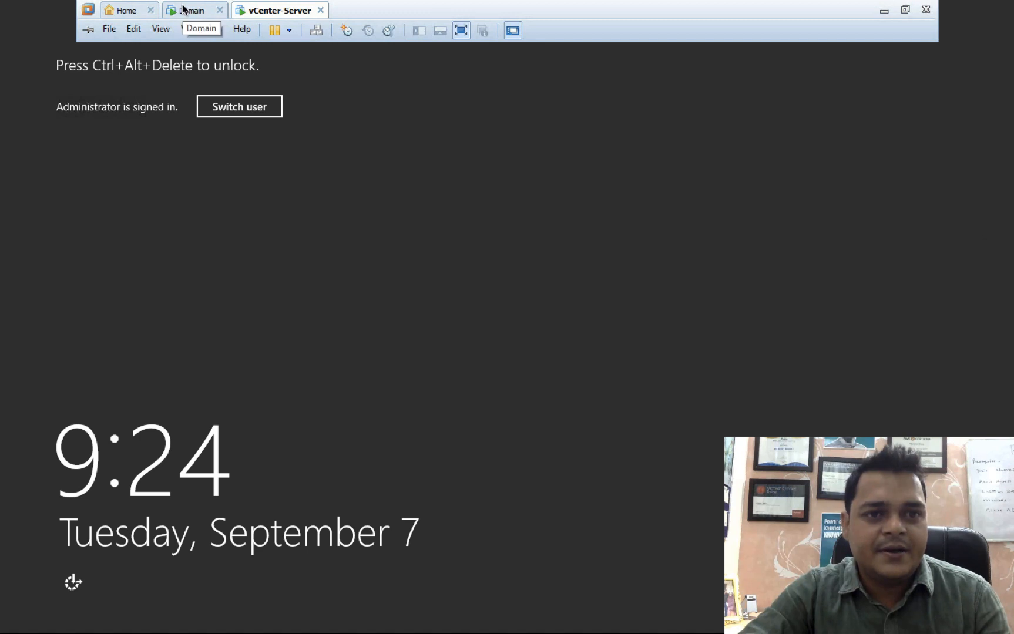
Unlock the vCenter-Server machine using Send Ctrl+Alt+Del and its password.
left_click(316, 30)
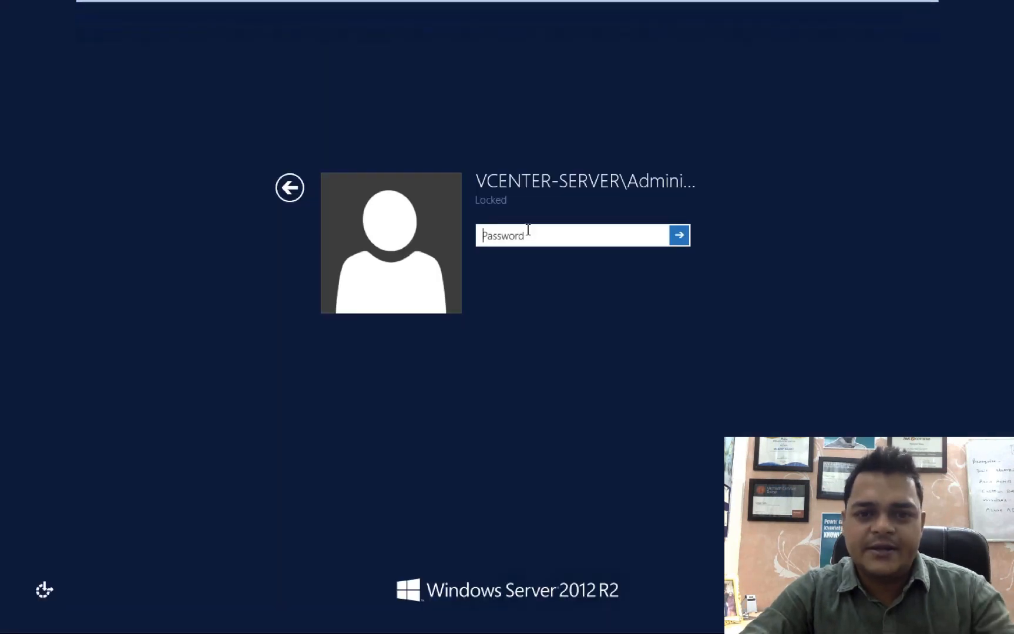
type("********")
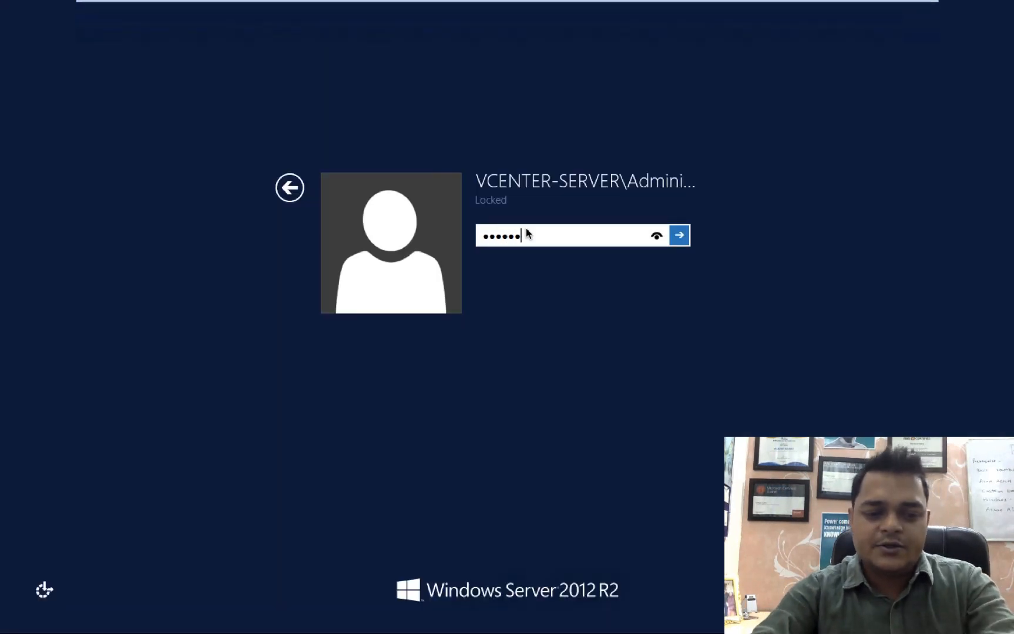
key("Return")
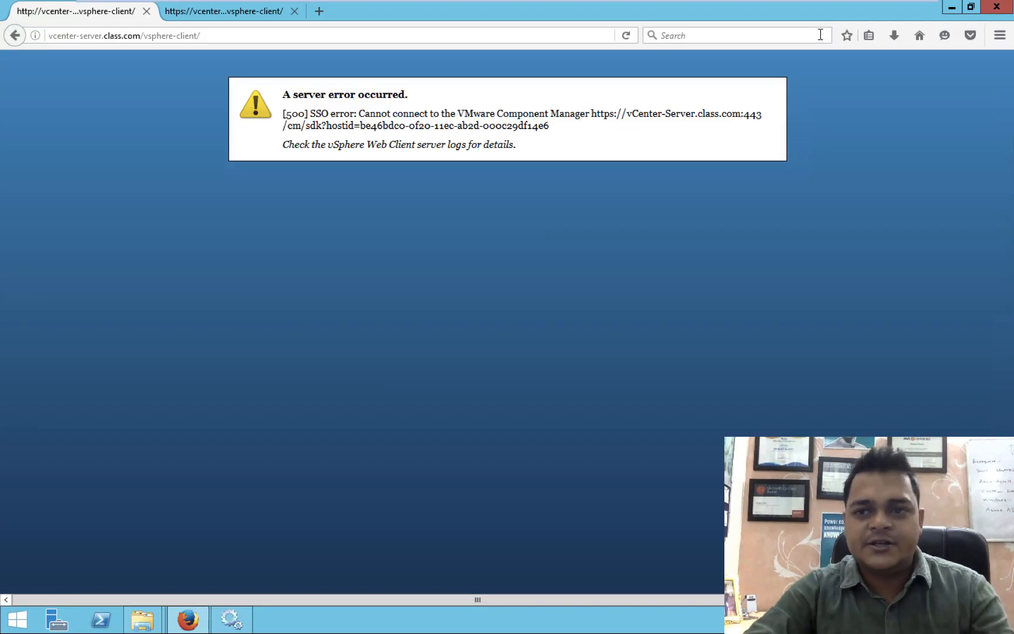
left_click(996, 7)
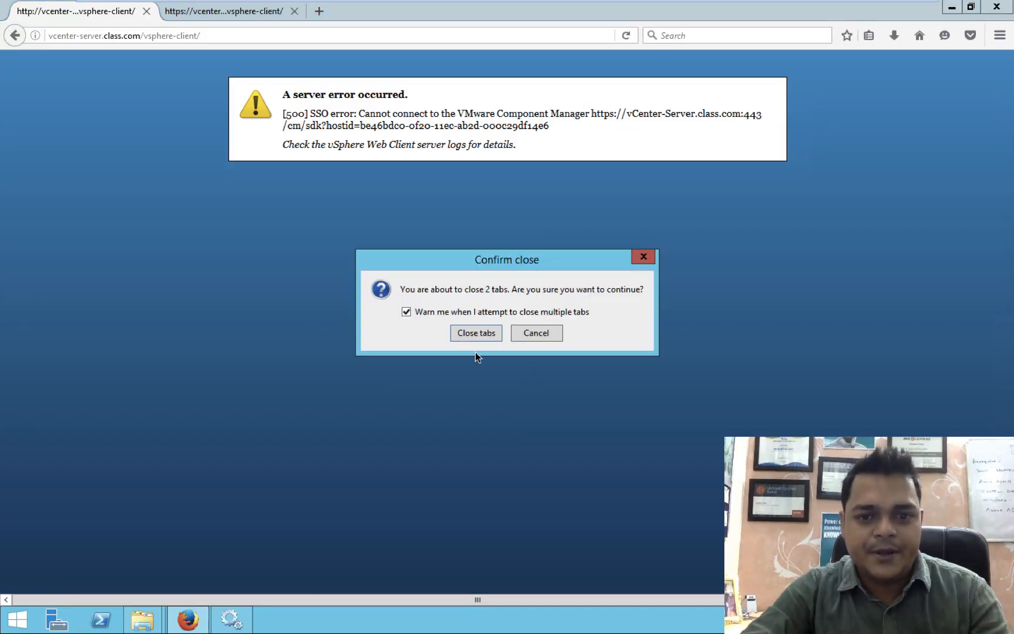
left_click(464, 333)
mouse_move(978, 15)
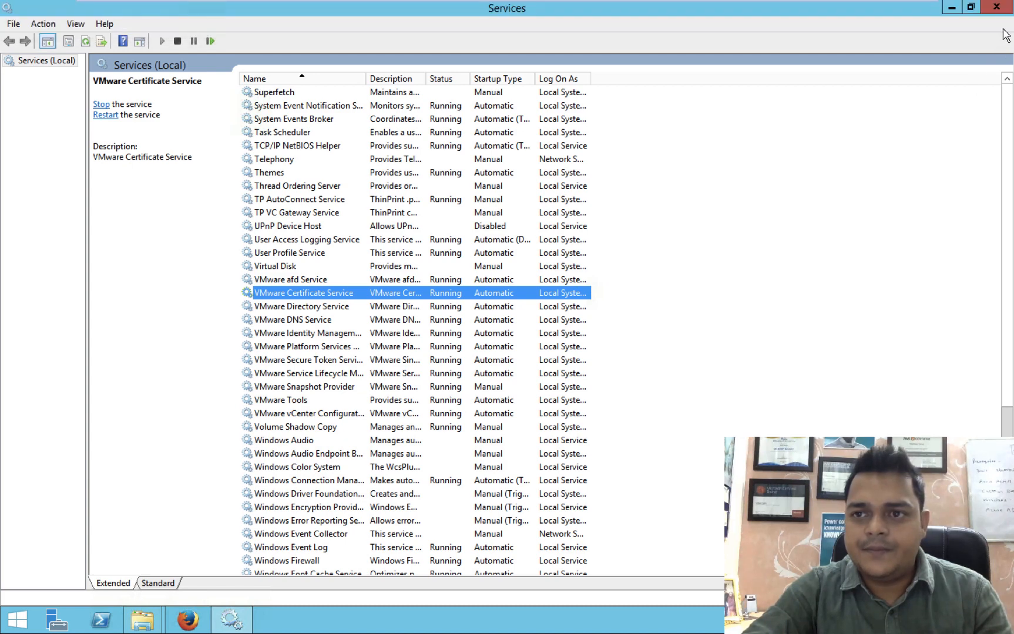
left_click(1001, 10)
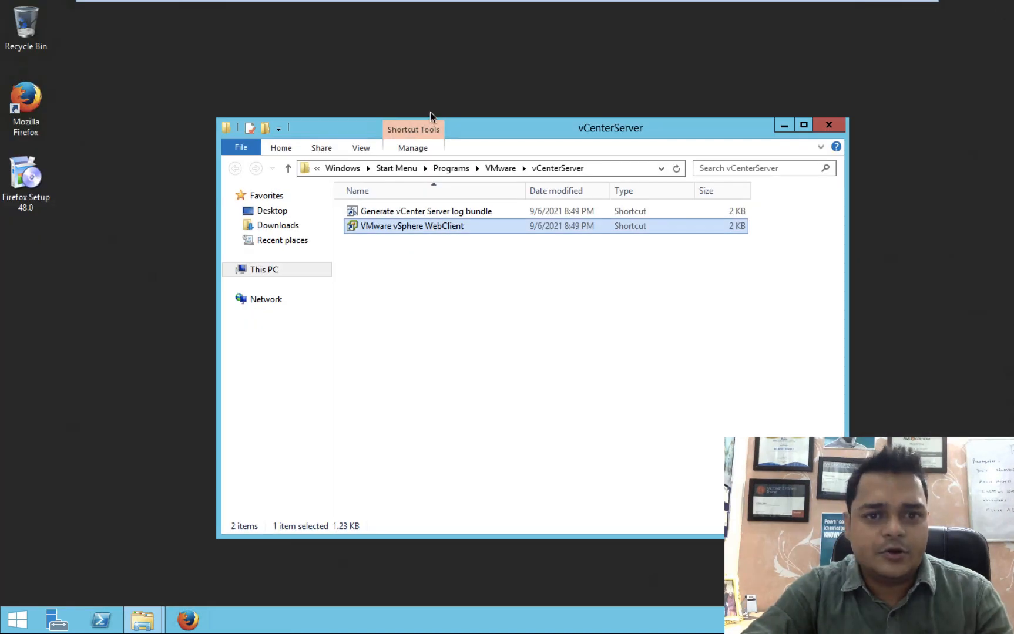
Close the vCenterServer folder window and sign in to the Domain virtual machine with its password.
left_click(828, 124)
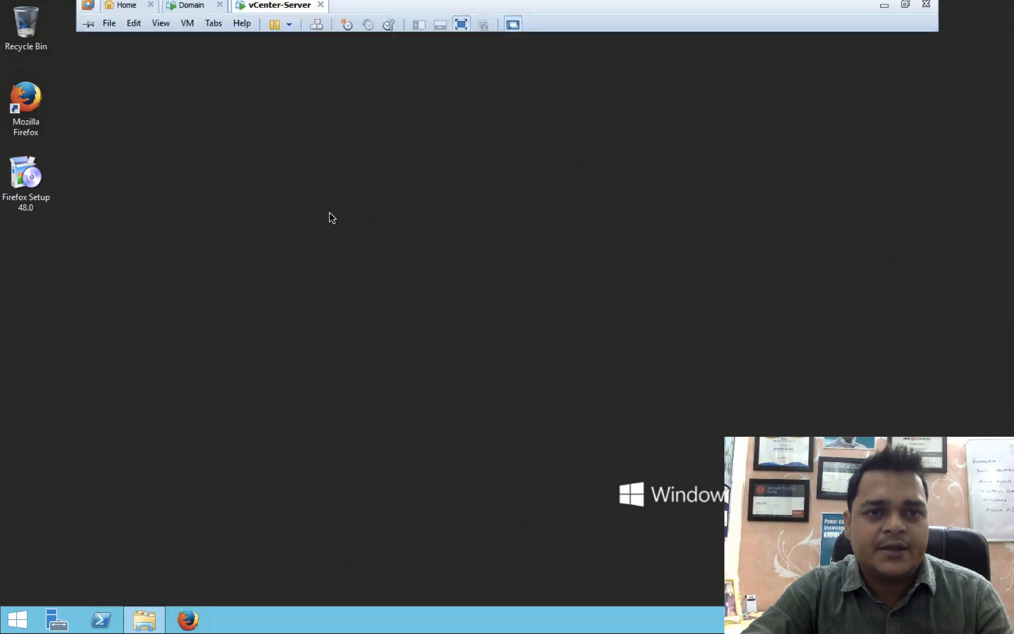
left_click(190, 12)
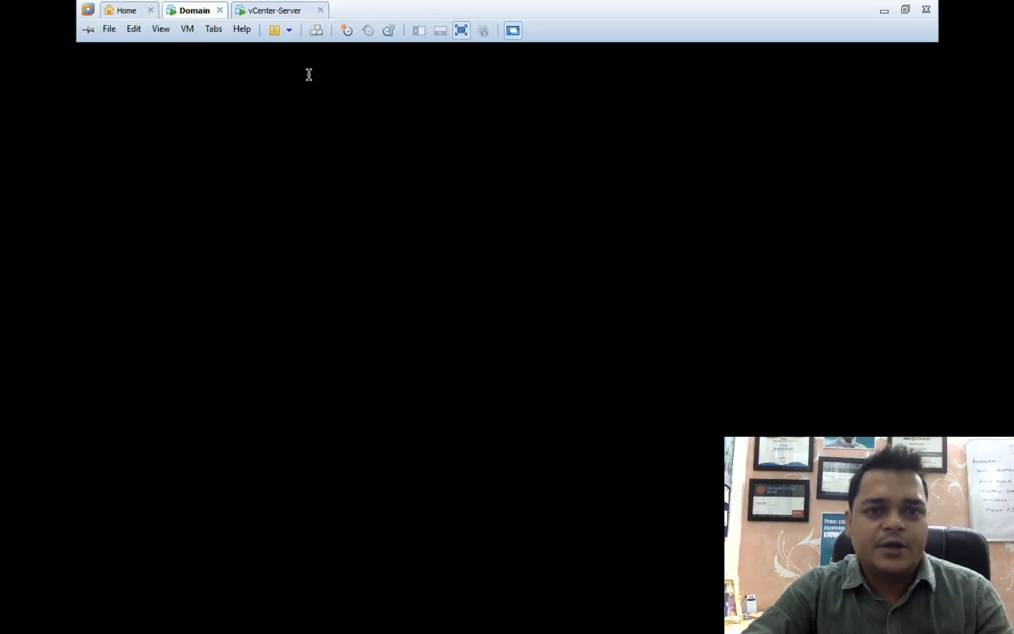
left_click(314, 33)
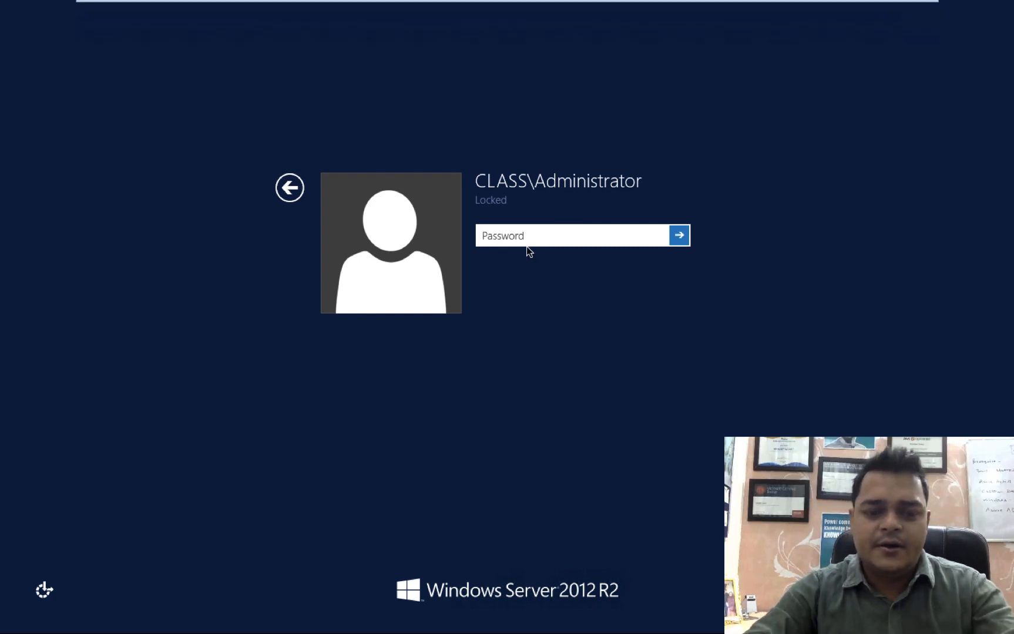
type("*****")
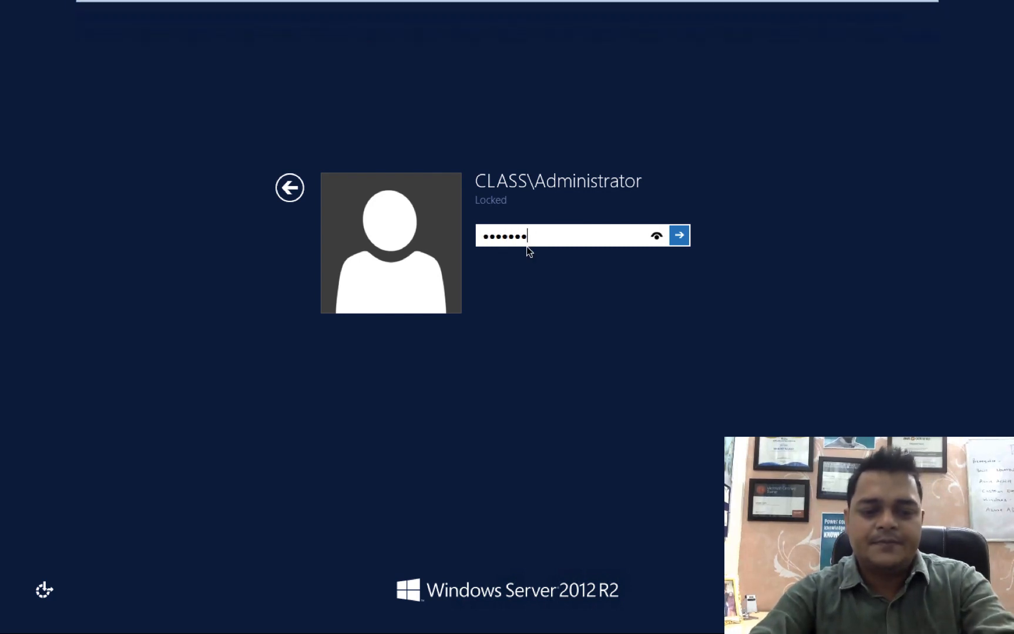
key("Return")
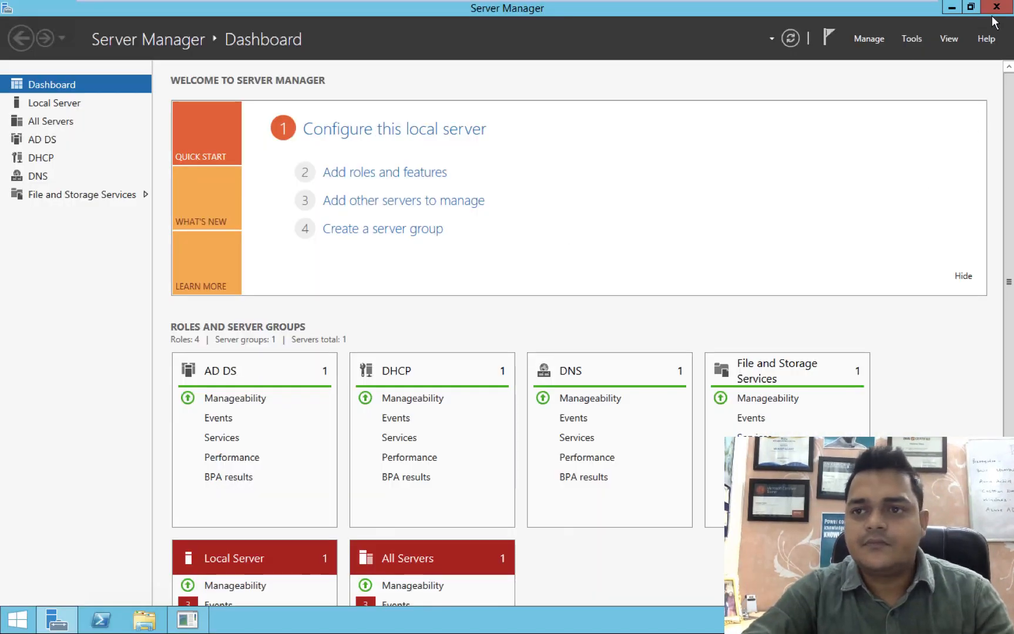
Close Server Manager, dismiss the shutdown event tracker, refresh the desktop and open File Explorer at This PC.
left_click(997, 7)
left_click(562, 409)
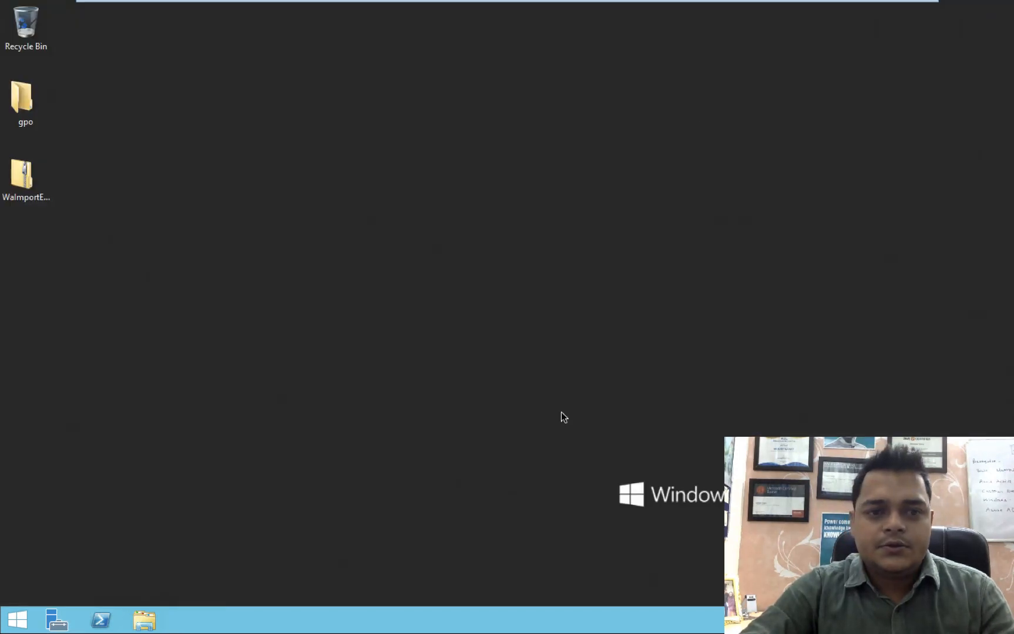
right_click(373, 252)
left_click(410, 294)
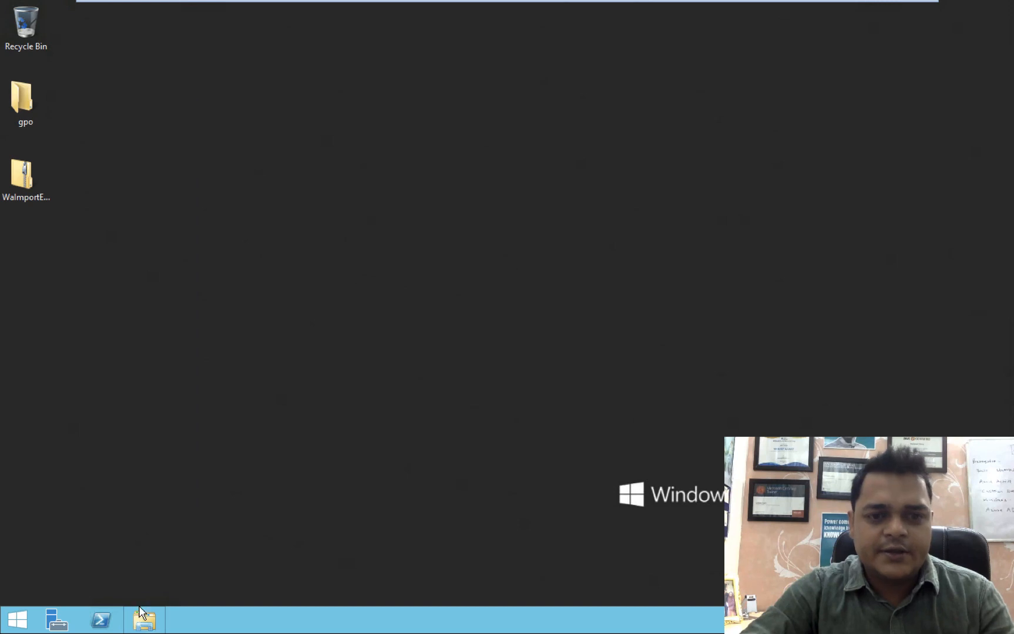
left_click(143, 618)
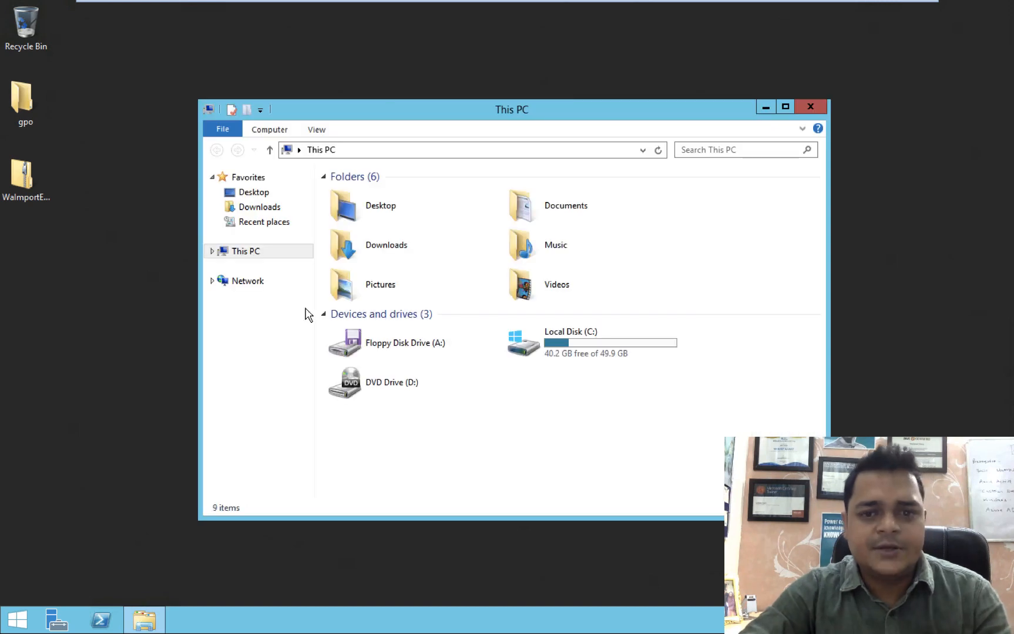
Create a new folder on Local Disk (C:), declining the 'training' name conflict, and rename it 'Class'.
double_click(608, 349)
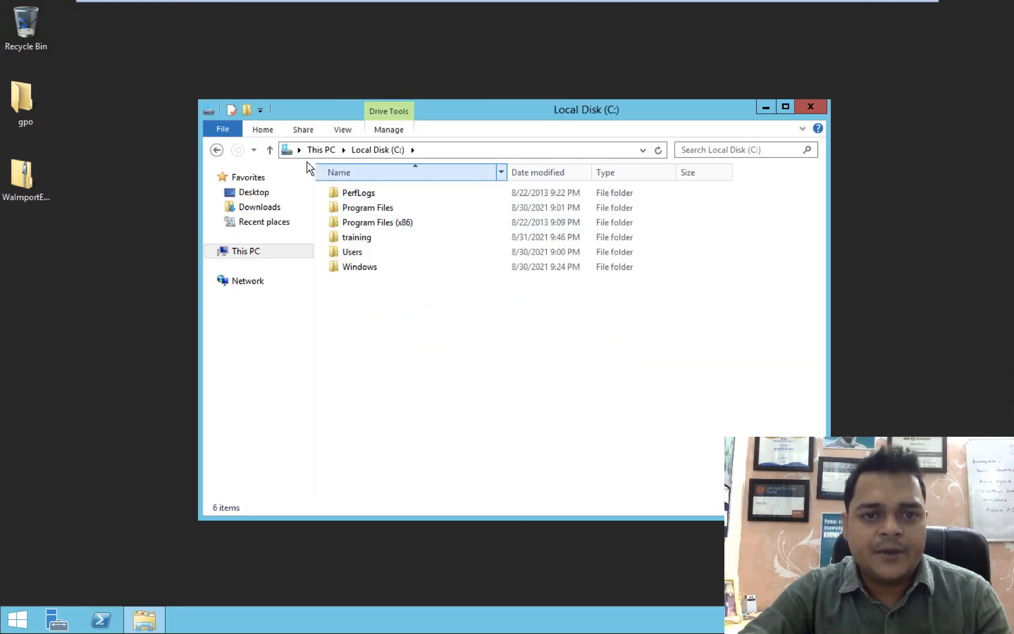
left_click(247, 110)
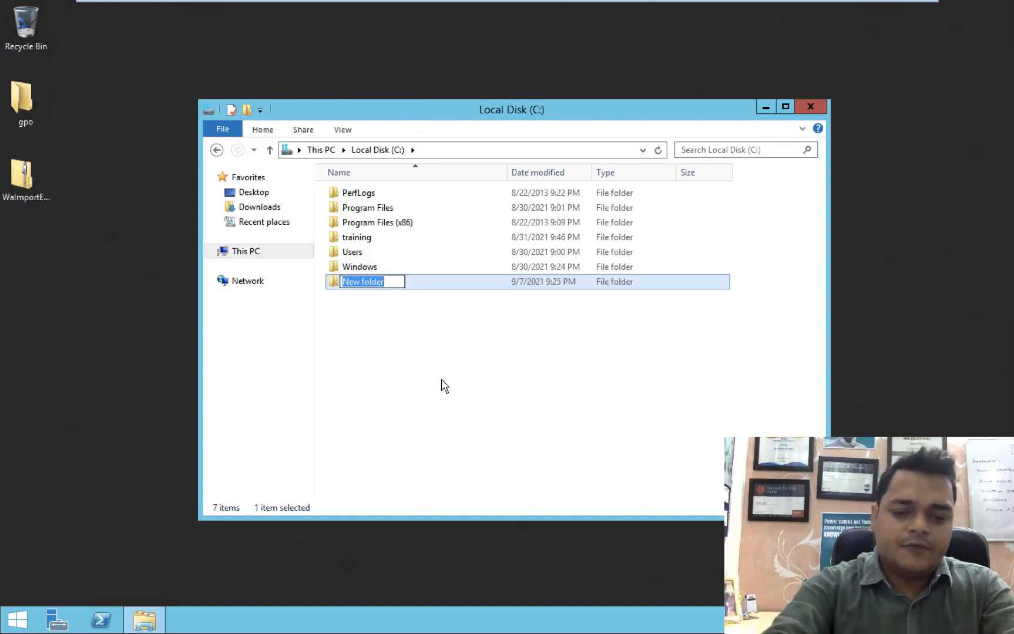
type("training")
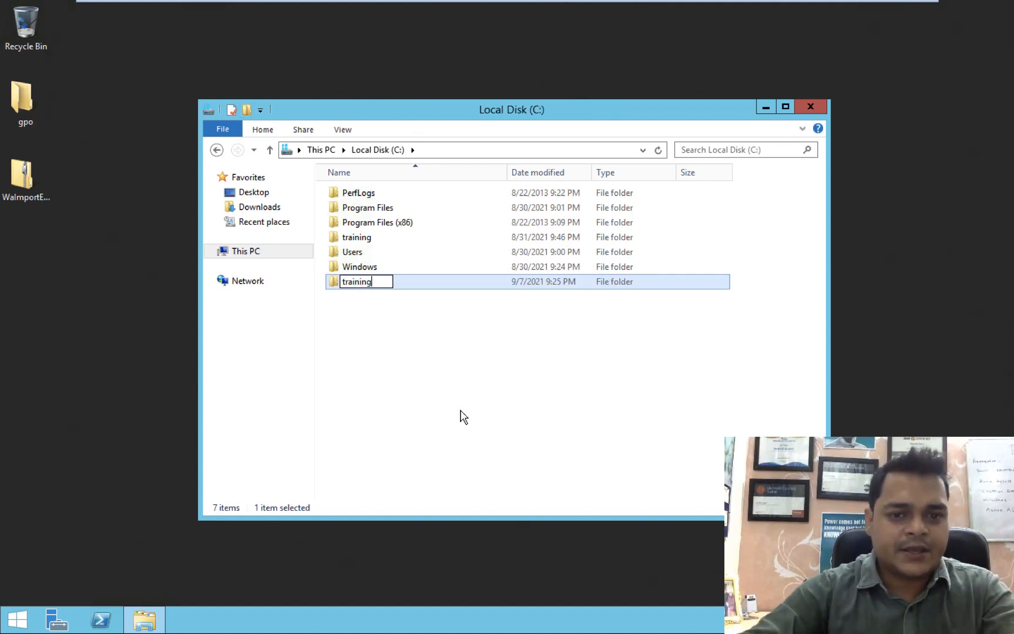
key("Return")
left_click(634, 450)
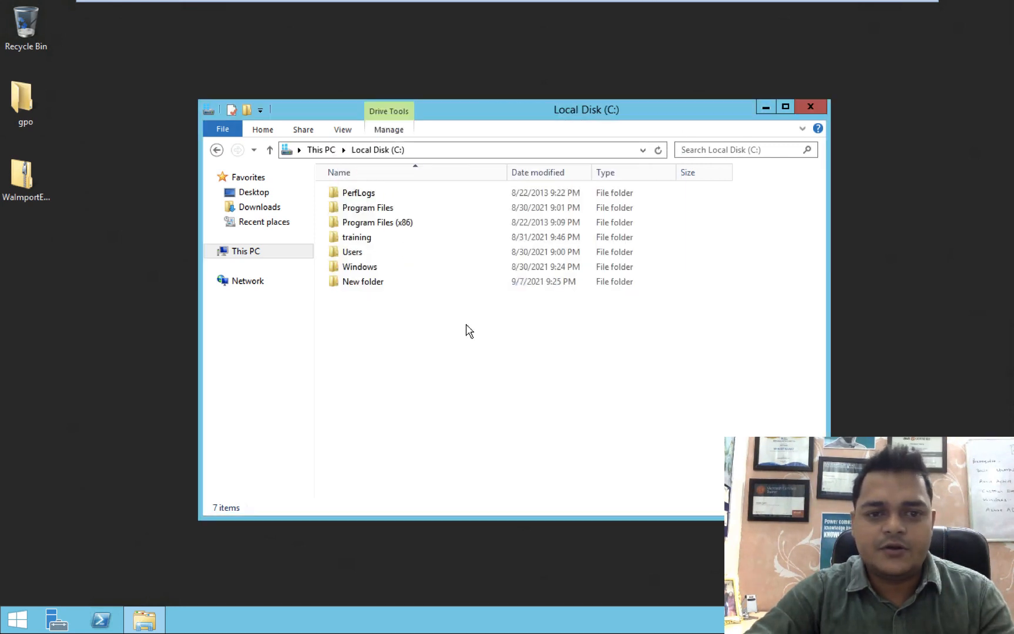
right_click(360, 282)
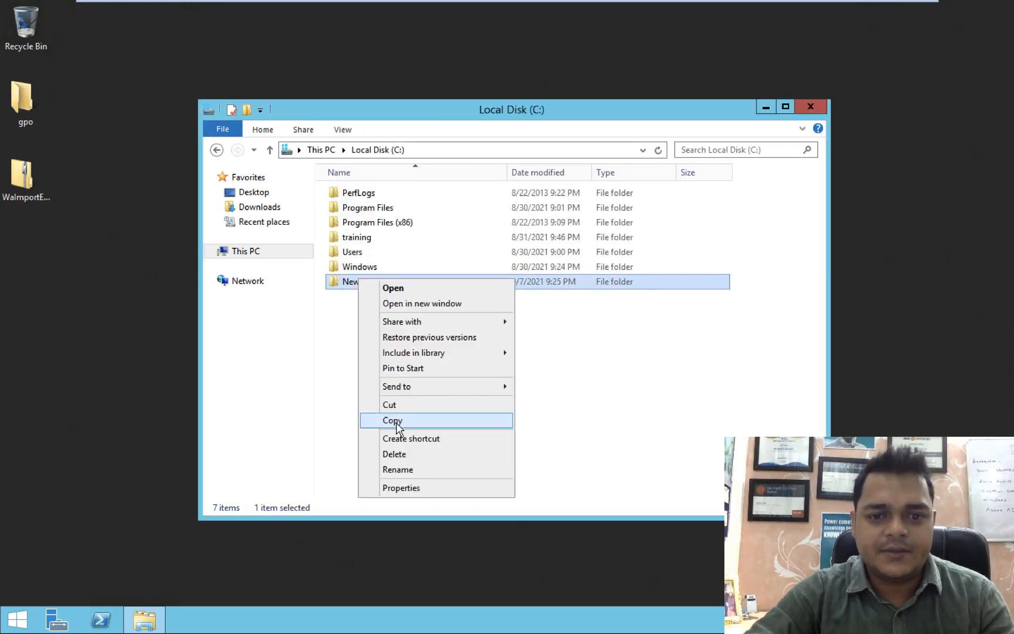
left_click(398, 469)
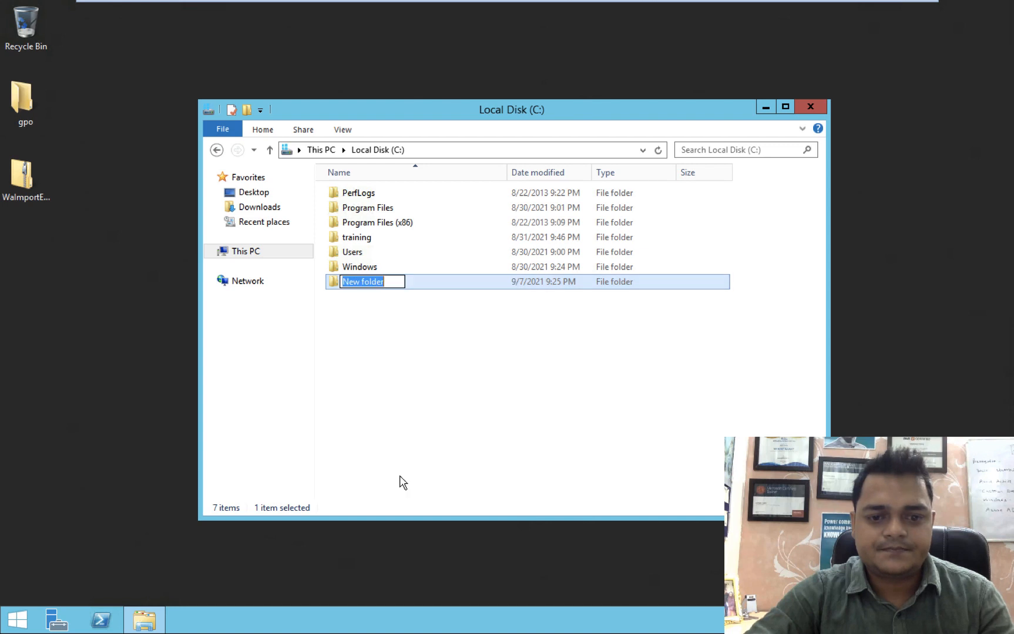
type("Class")
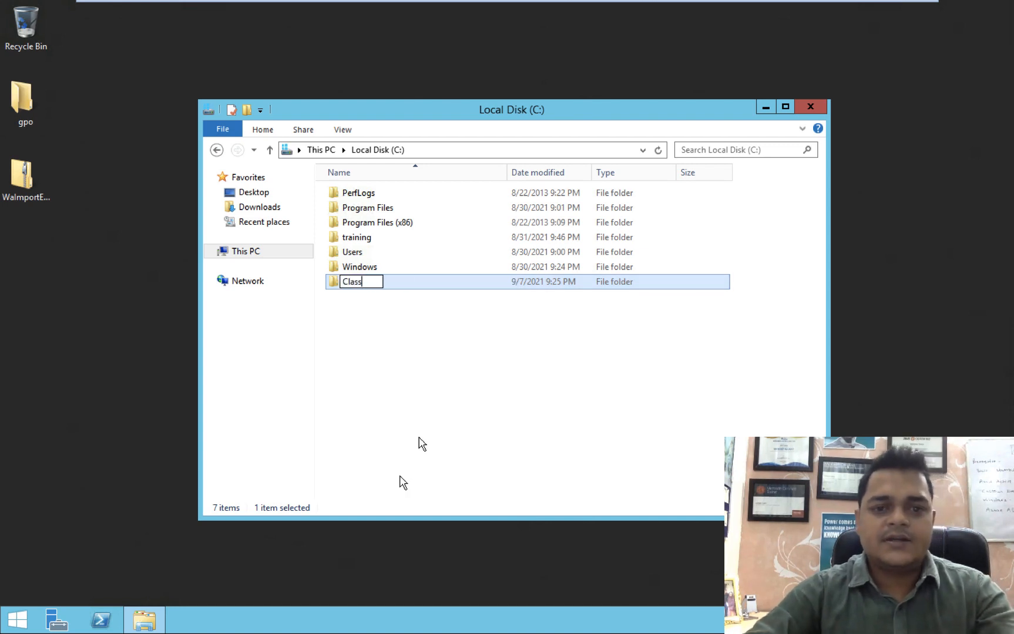
key("Return")
left_click(479, 362)
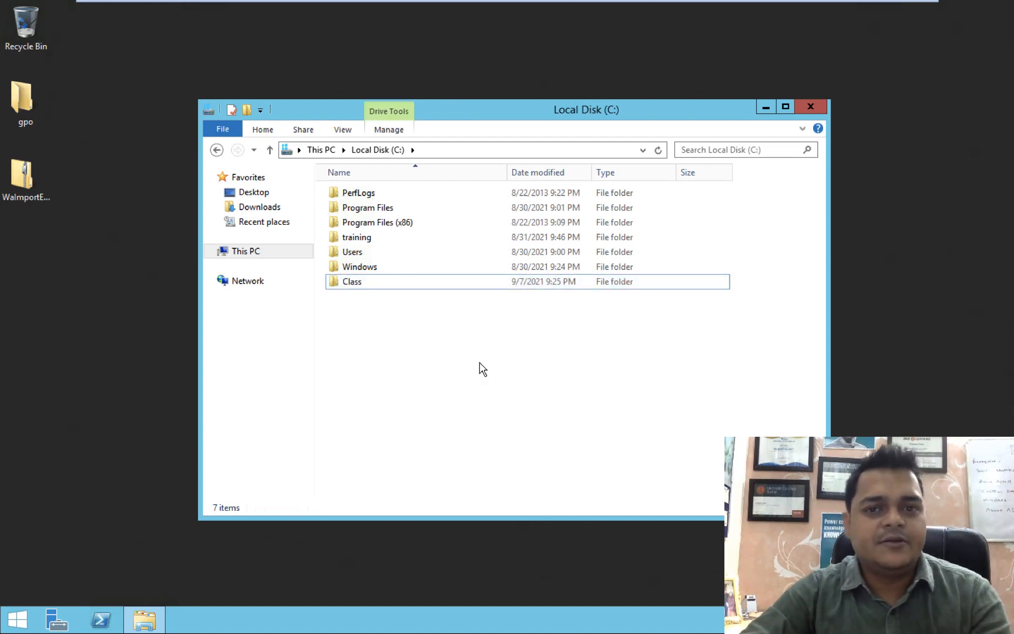
Share the Class folder via Advanced Sharing with Everyone allowed Full Control, then close Properties.
right_click(361, 288)
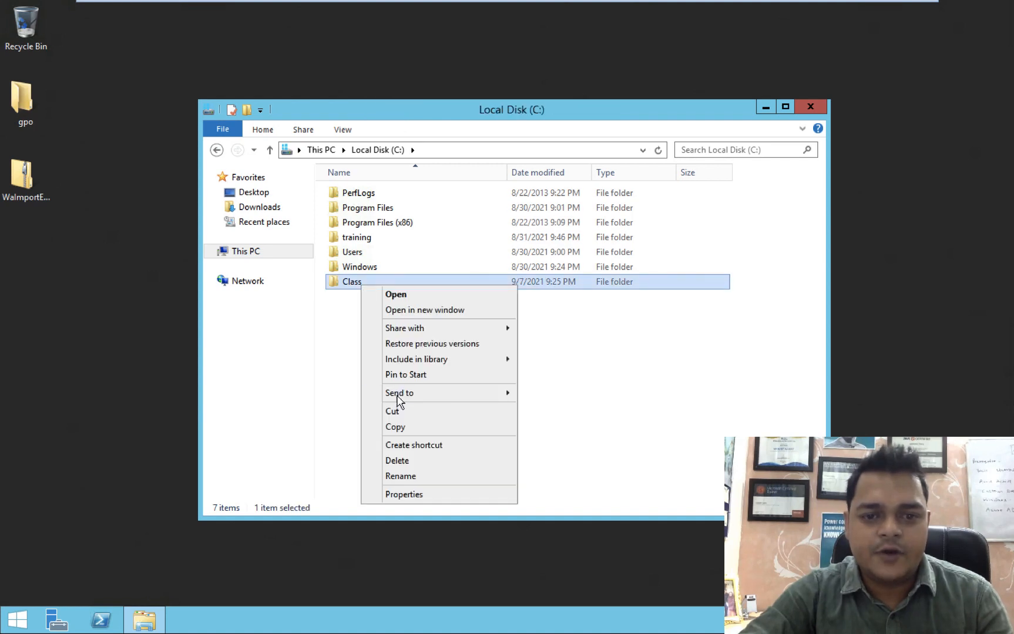
left_click(402, 496)
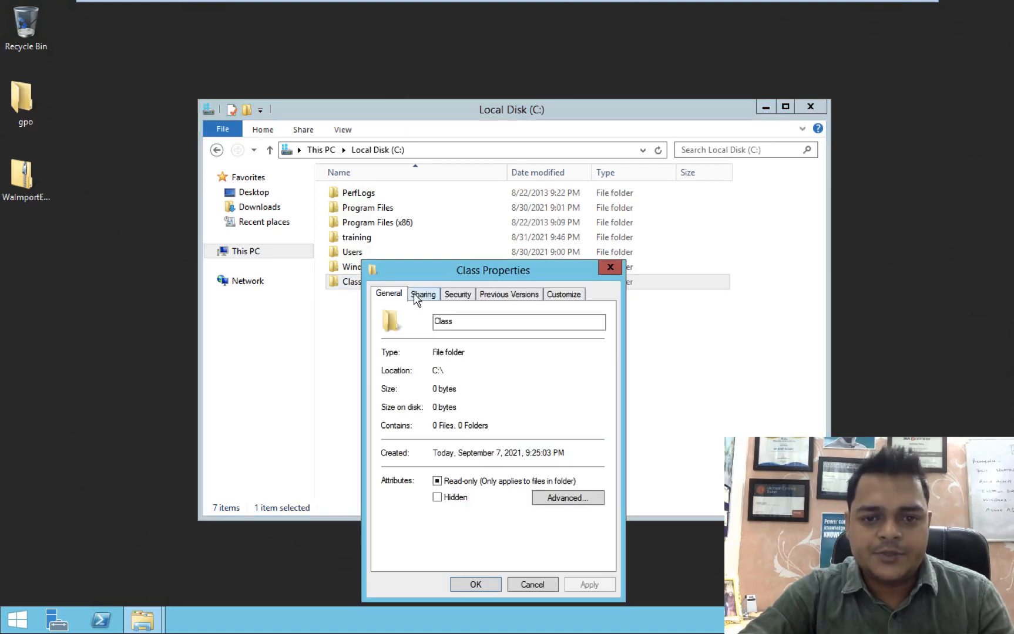
left_click(414, 293)
left_click(426, 459)
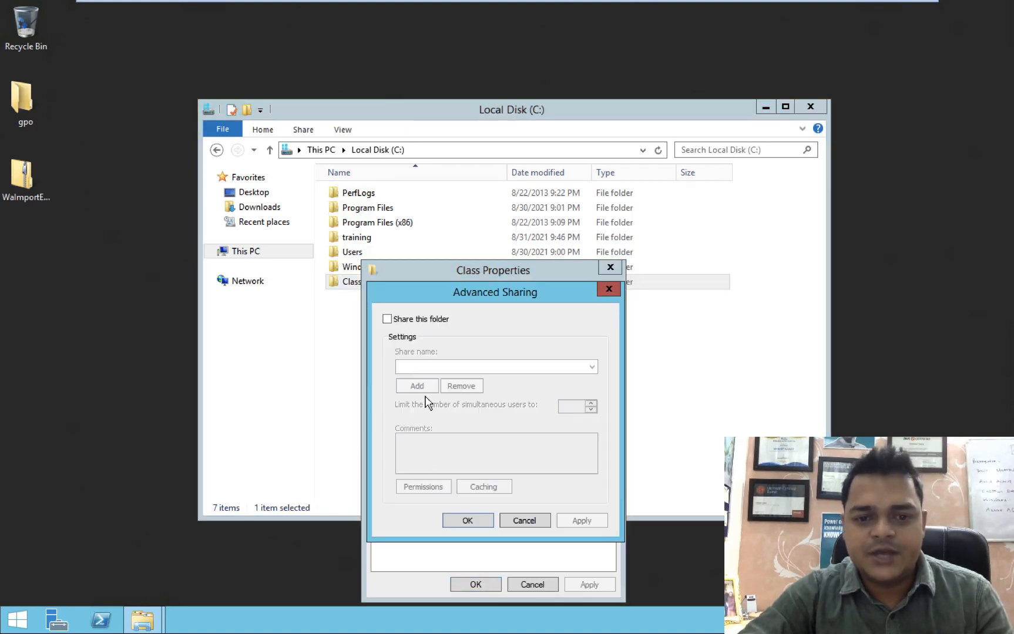
left_click(387, 319)
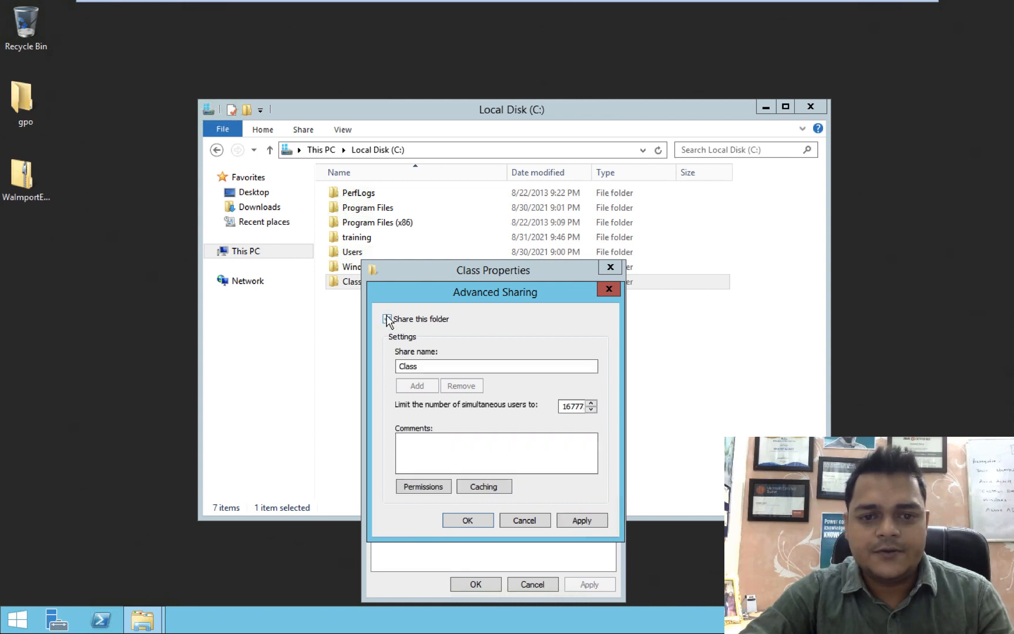
left_click(422, 487)
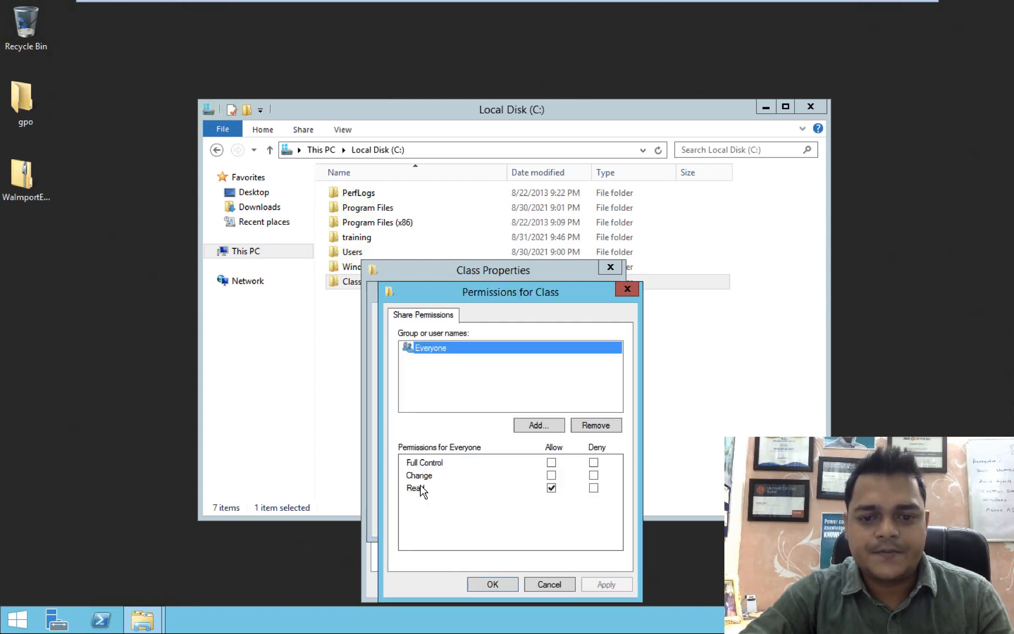
left_click(551, 463)
left_click(606, 584)
left_click(480, 585)
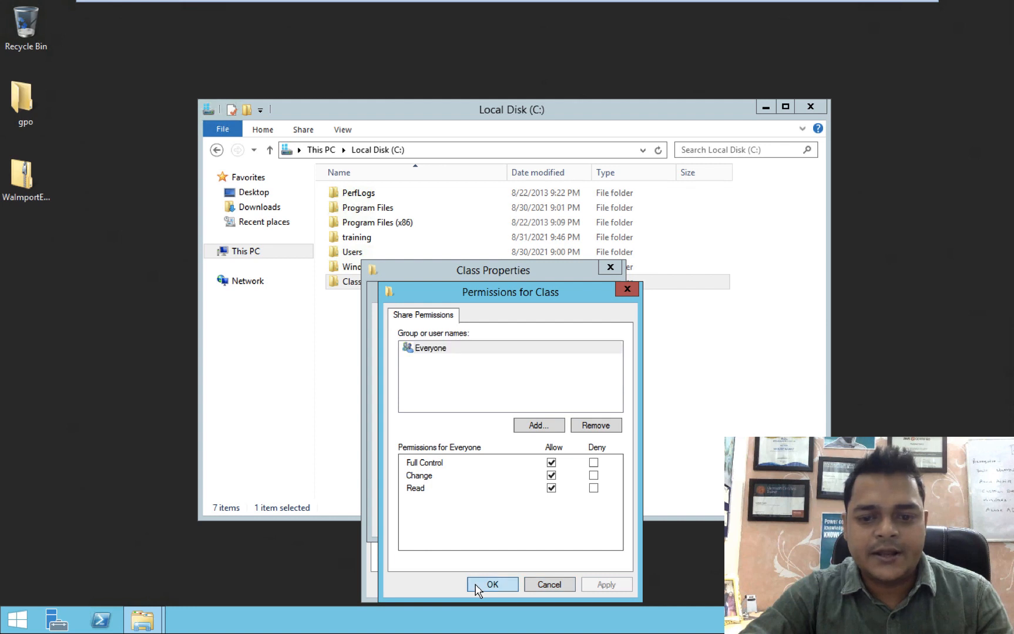
left_click(560, 527)
left_click(468, 521)
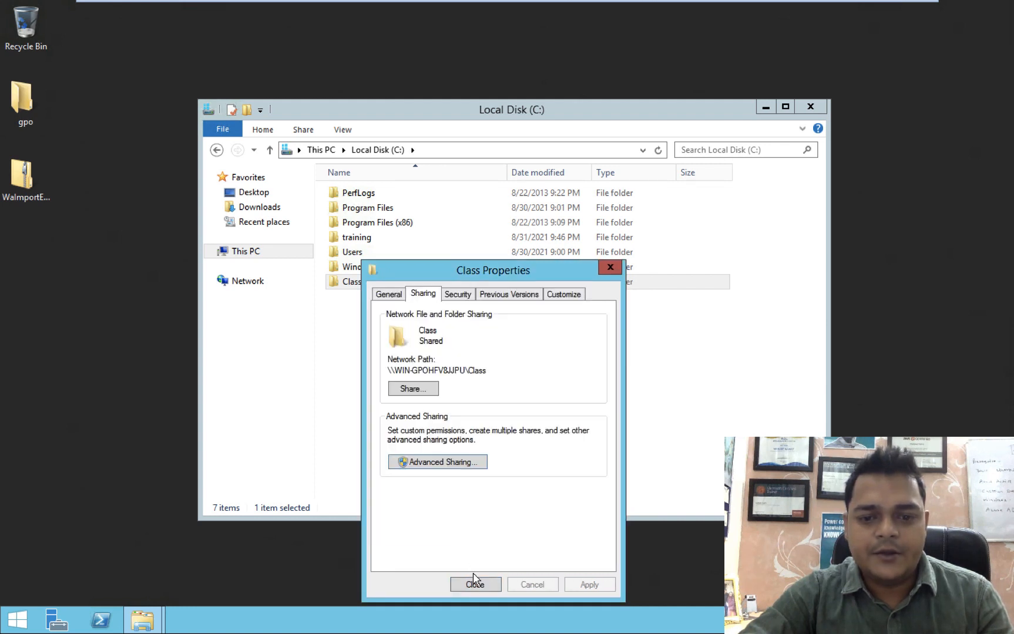
left_click(475, 585)
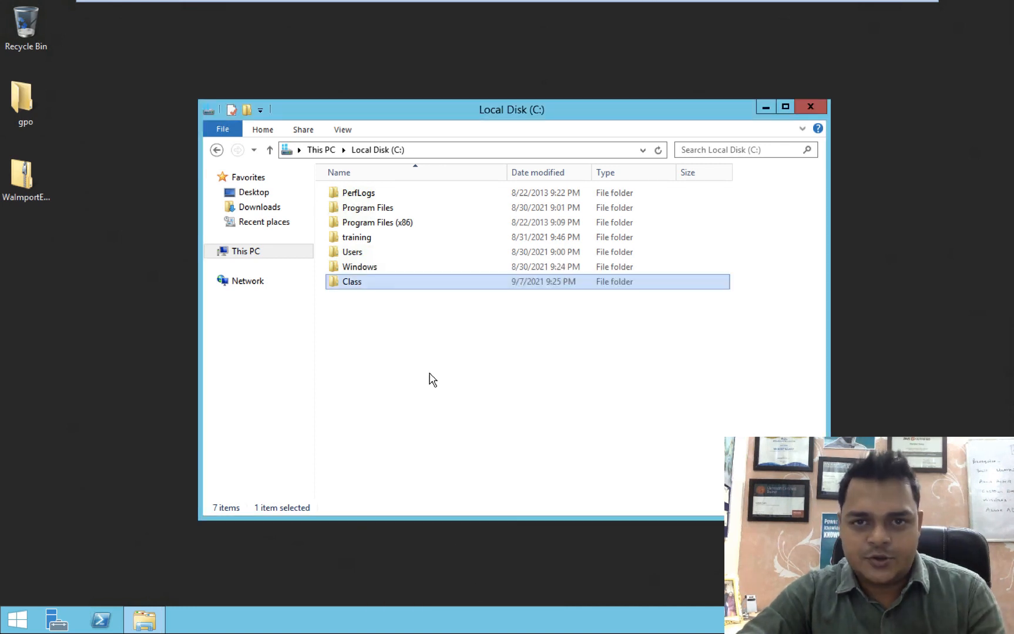
Open the Class folder to view its full path, and launch Command Prompt.
double_click(360, 284)
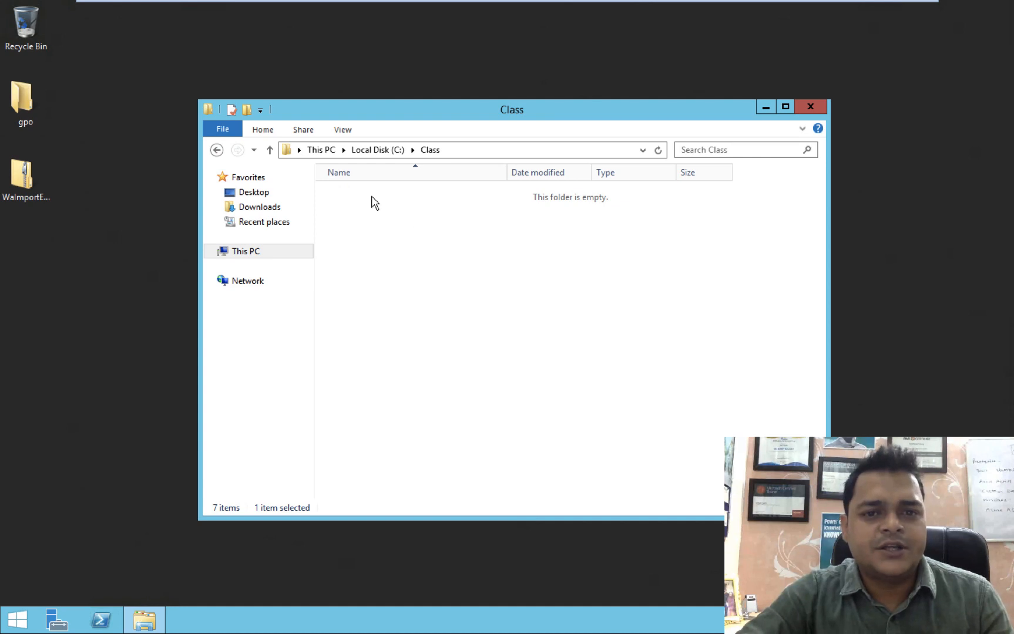
left_click(471, 154)
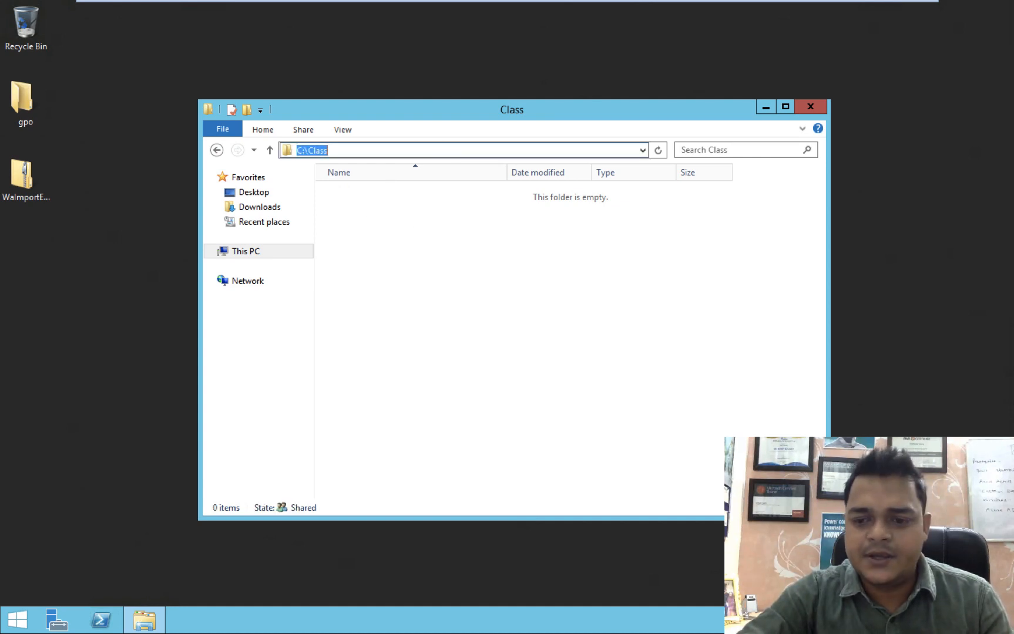
key("super+r")
type("cmd")
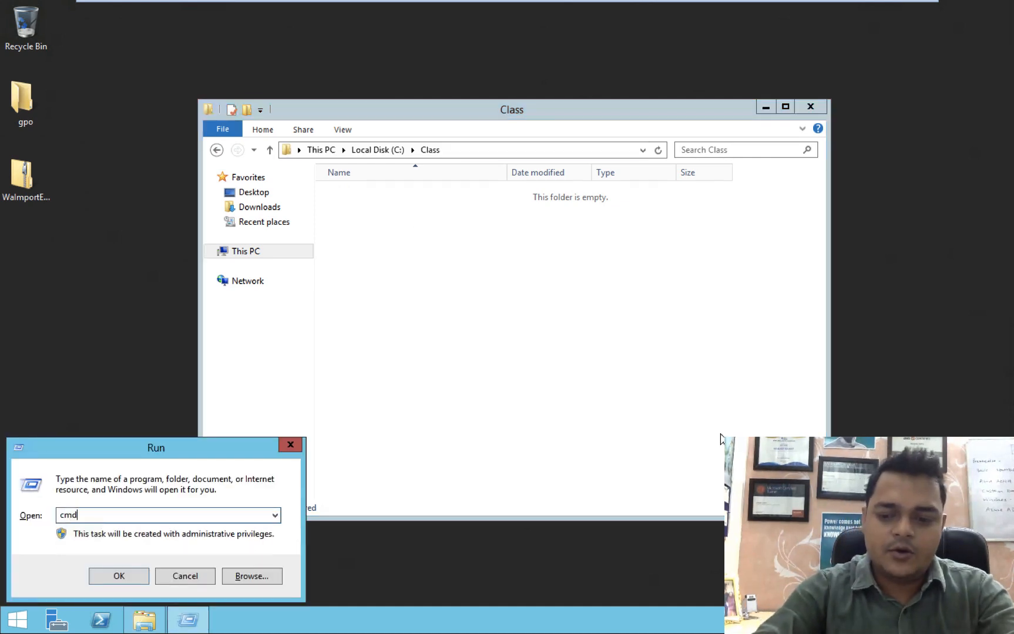
key("Return")
Run ipconfig to show IPv4 address 192.168.1.14, then switch to the vCenter-Server machine.
type("ipconfi")
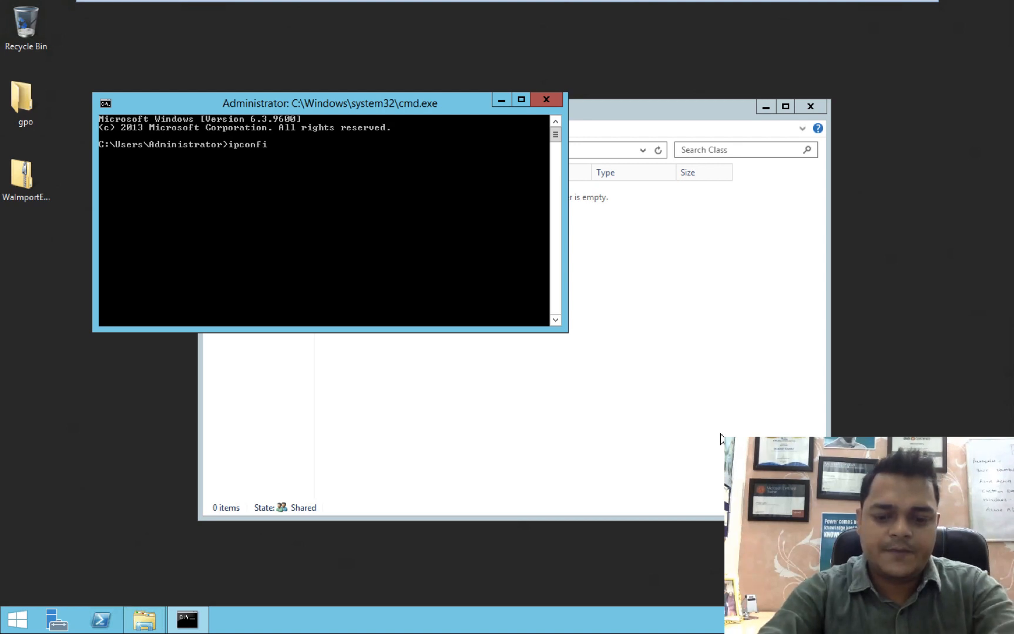
type("g")
key("Return")
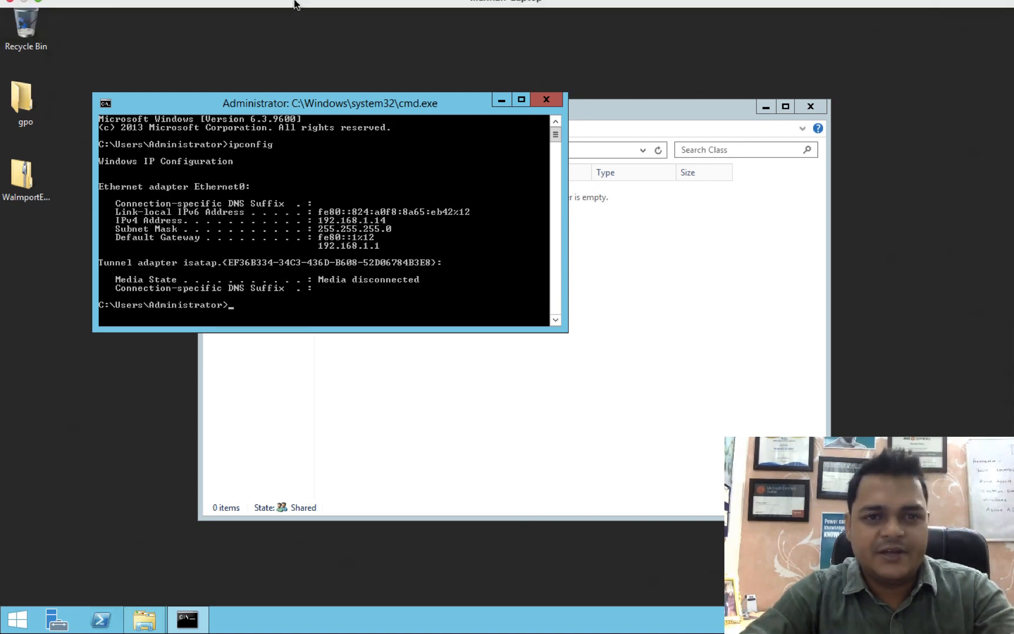
left_click(274, 12)
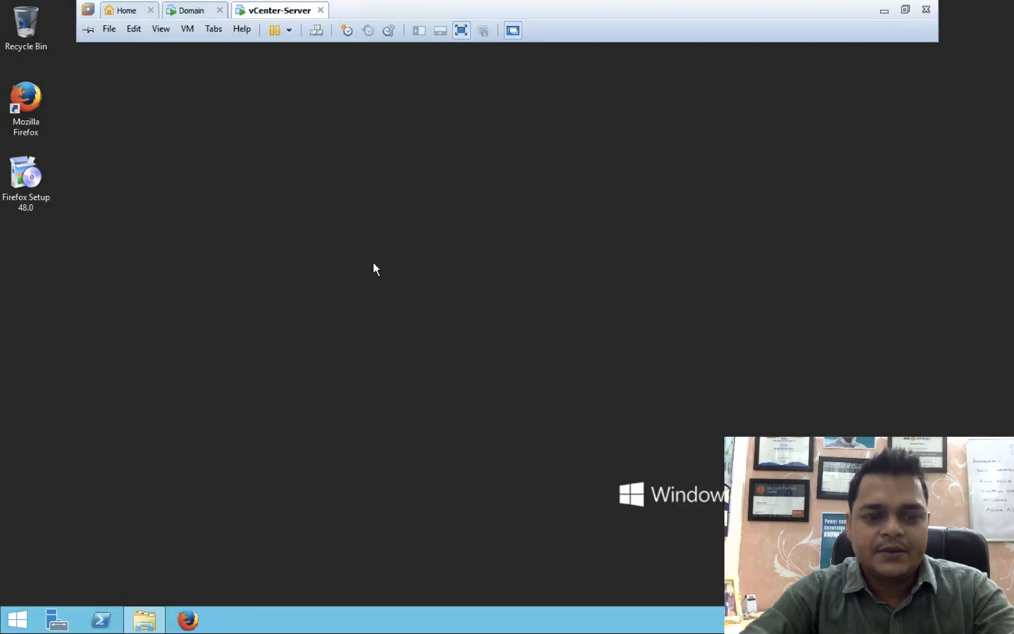
Browse to \\192.168.1.14 and map its Class share as network drive R:.
key("super+r")
type("\\\\")
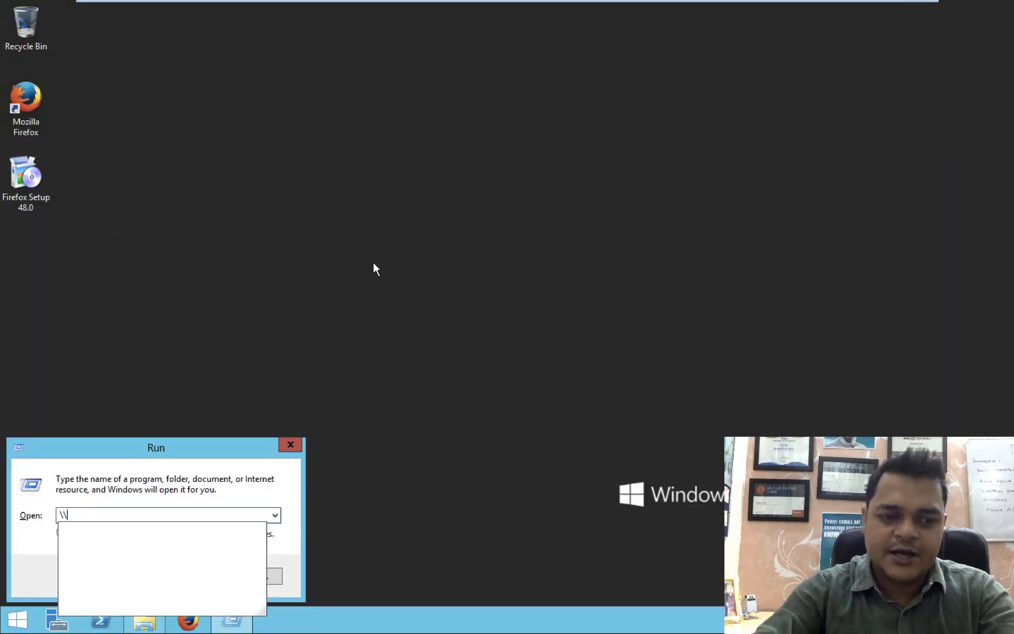
type("192")
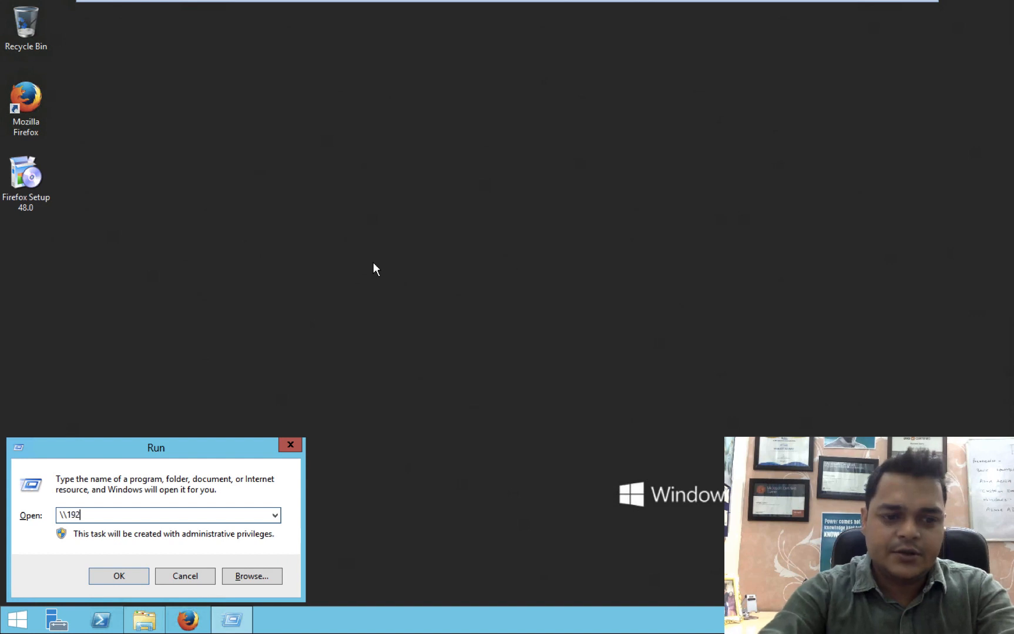
type(".168.")
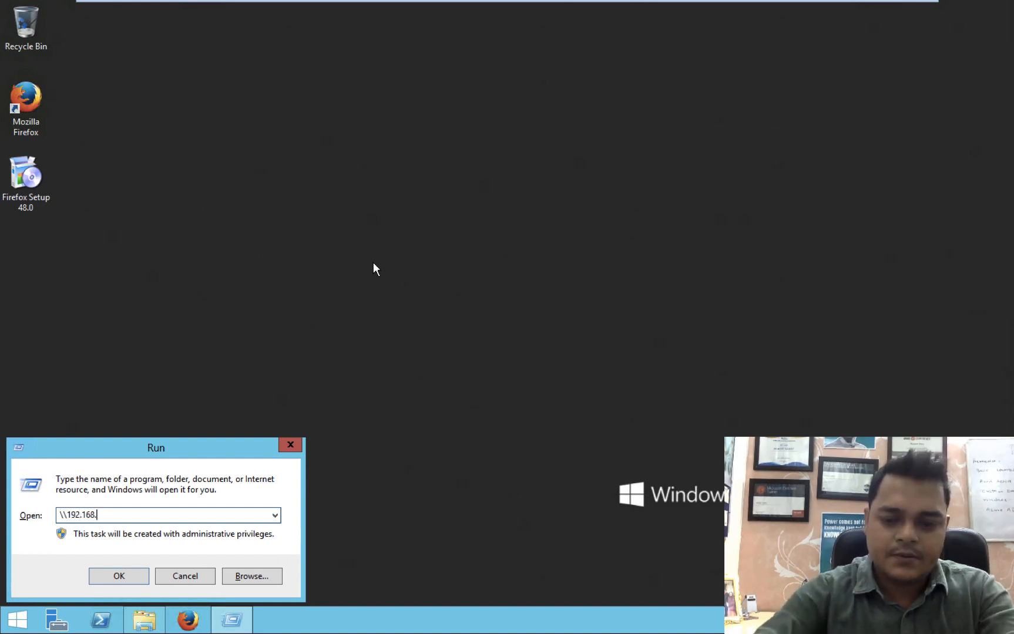
type("1.14")
key("Return")
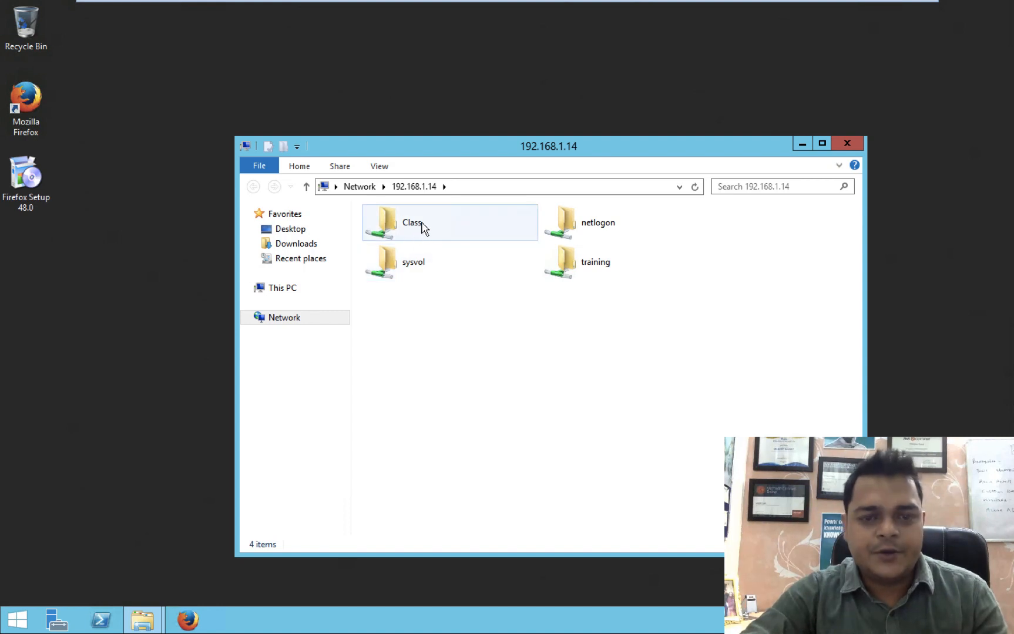
right_click(410, 229)
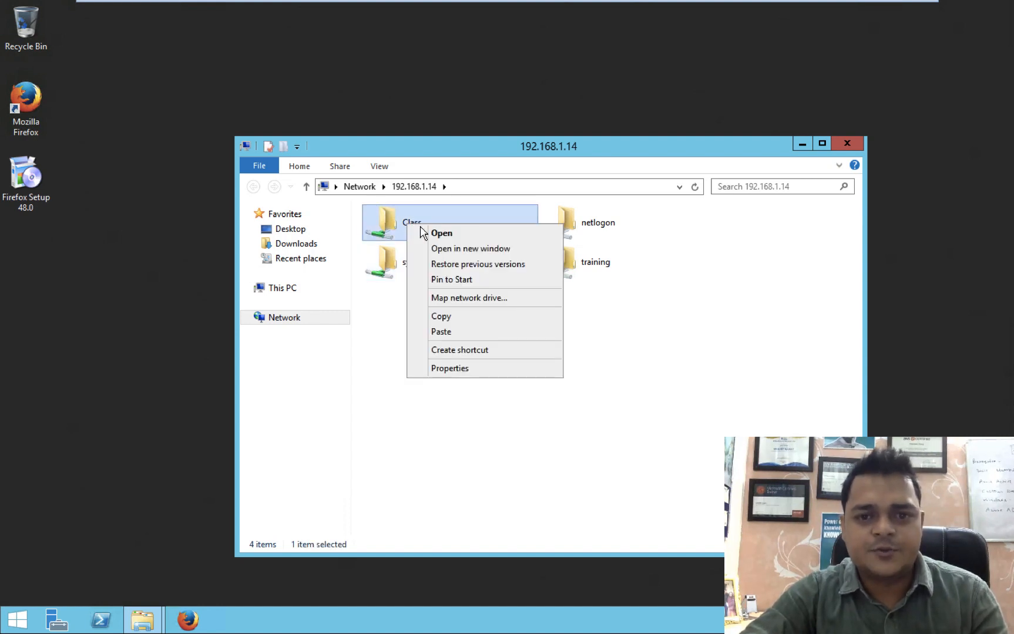
left_click(456, 300)
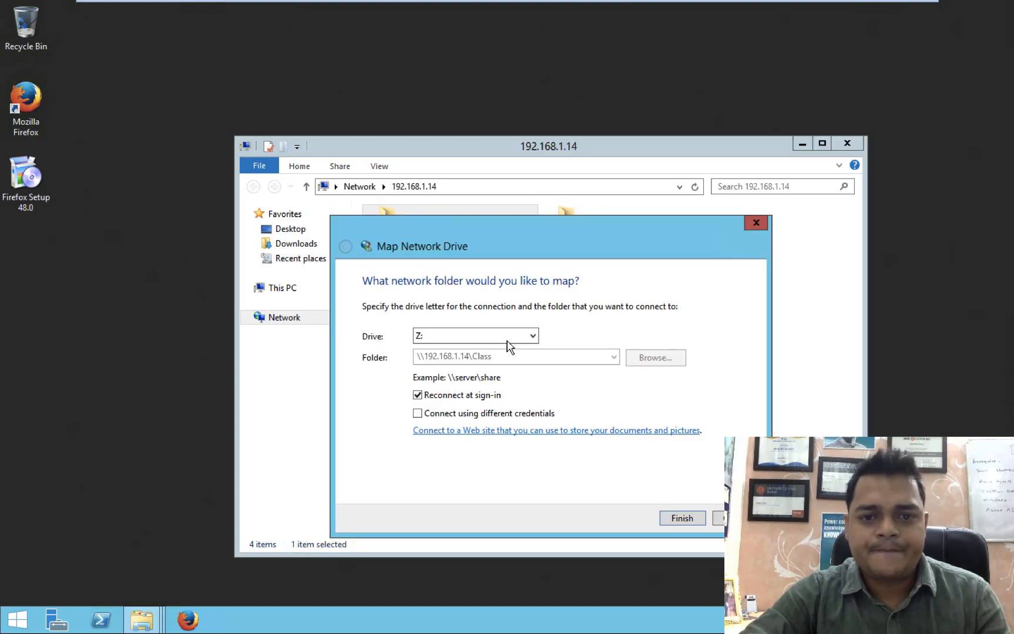
left_click(522, 341)
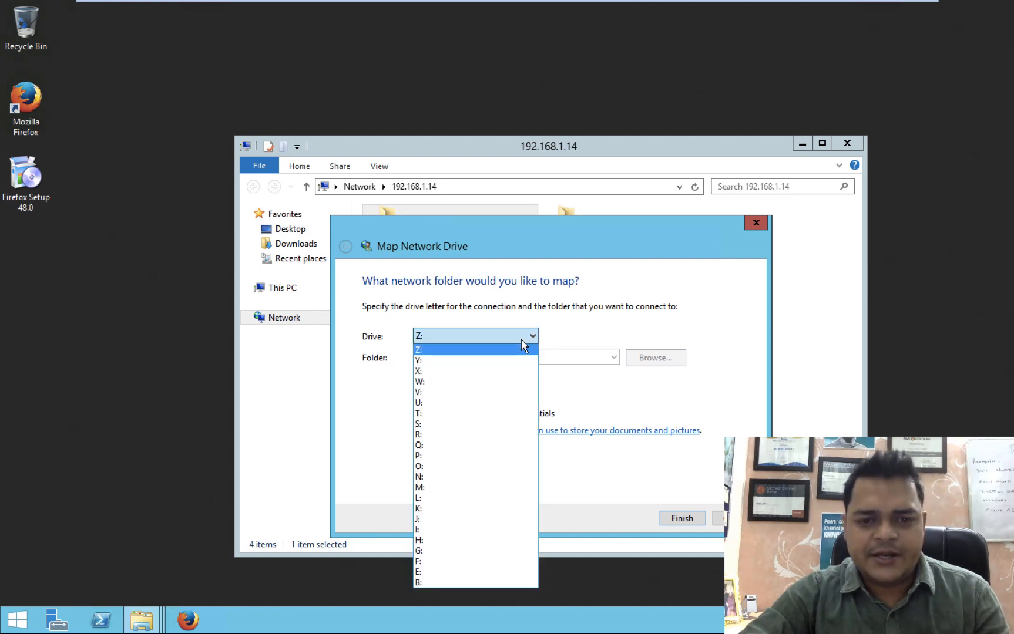
left_click(425, 435)
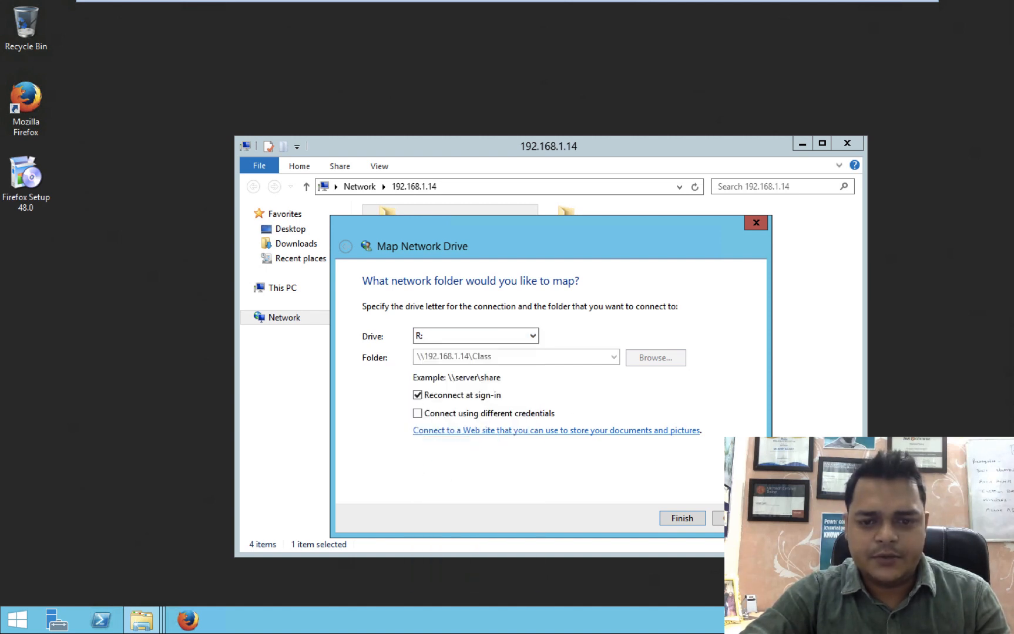
left_click(687, 519)
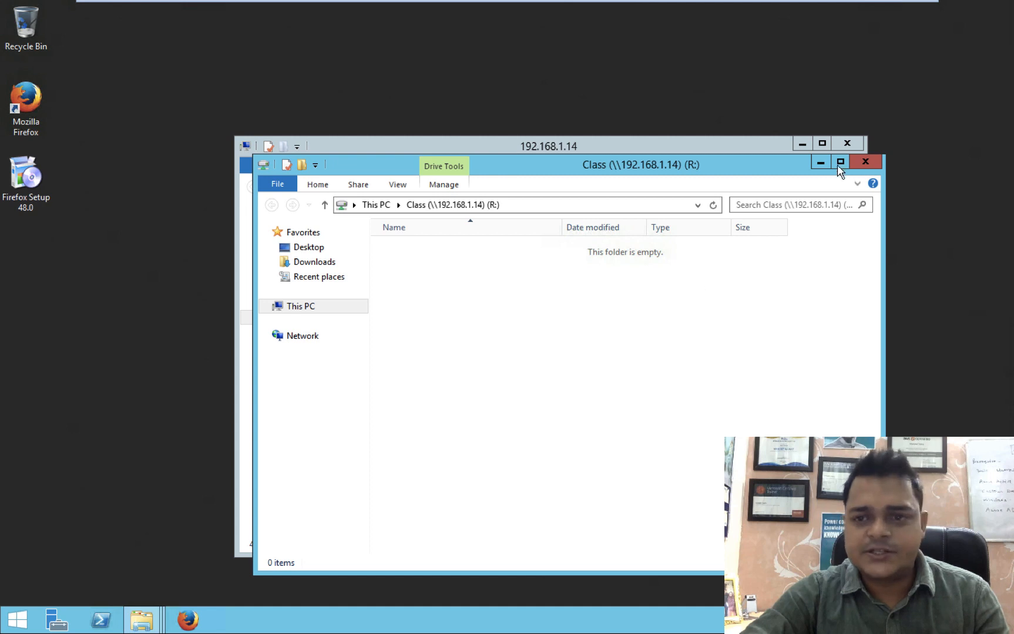
Close the share windows and find the mapped Class (R:) drive under This PC.
left_click(863, 160)
left_click(847, 143)
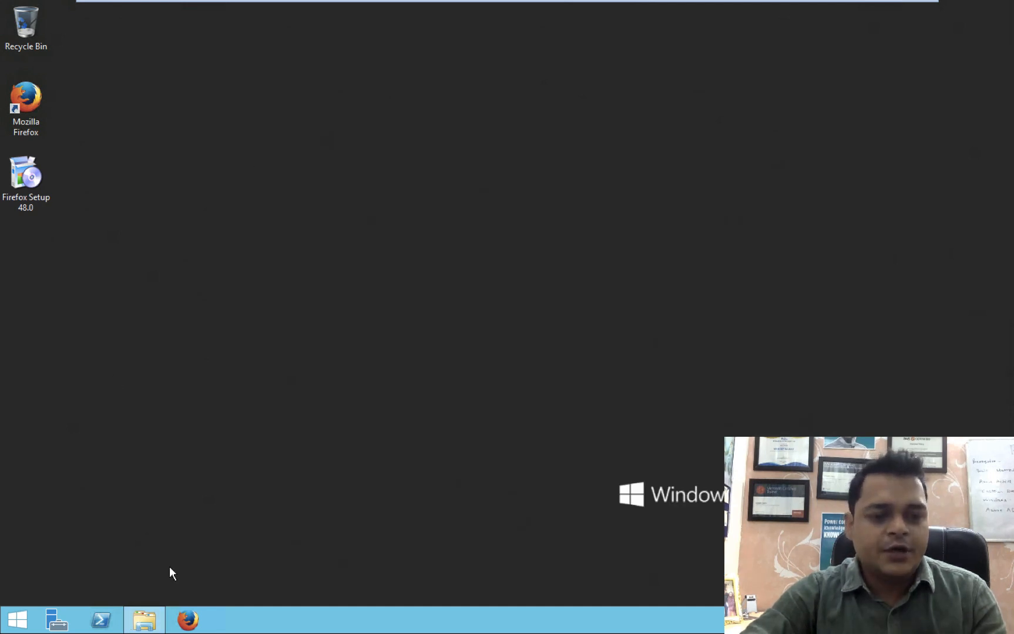
left_click(144, 620)
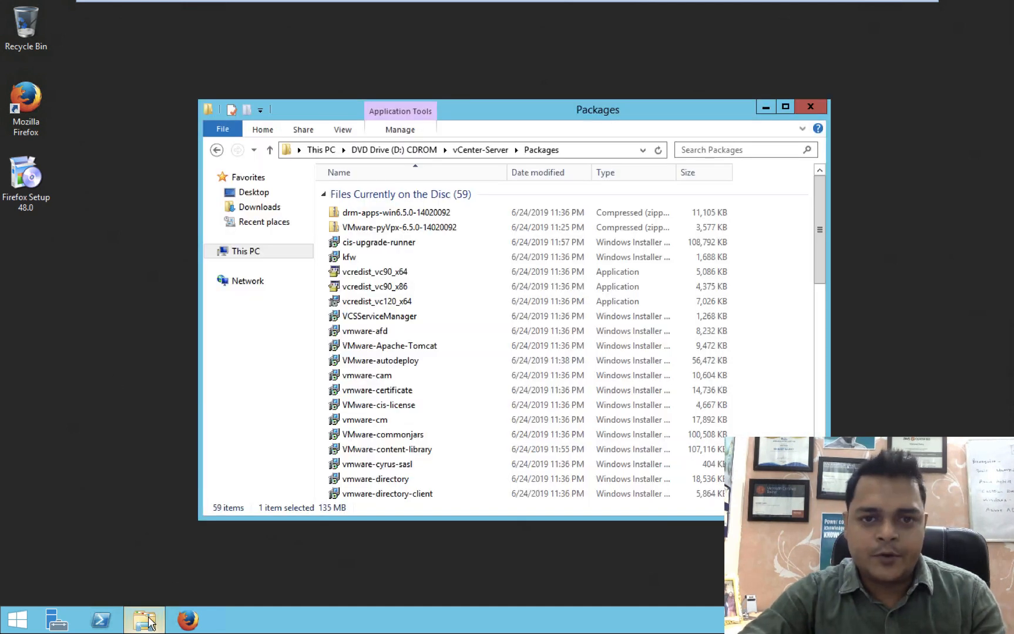
left_click(245, 254)
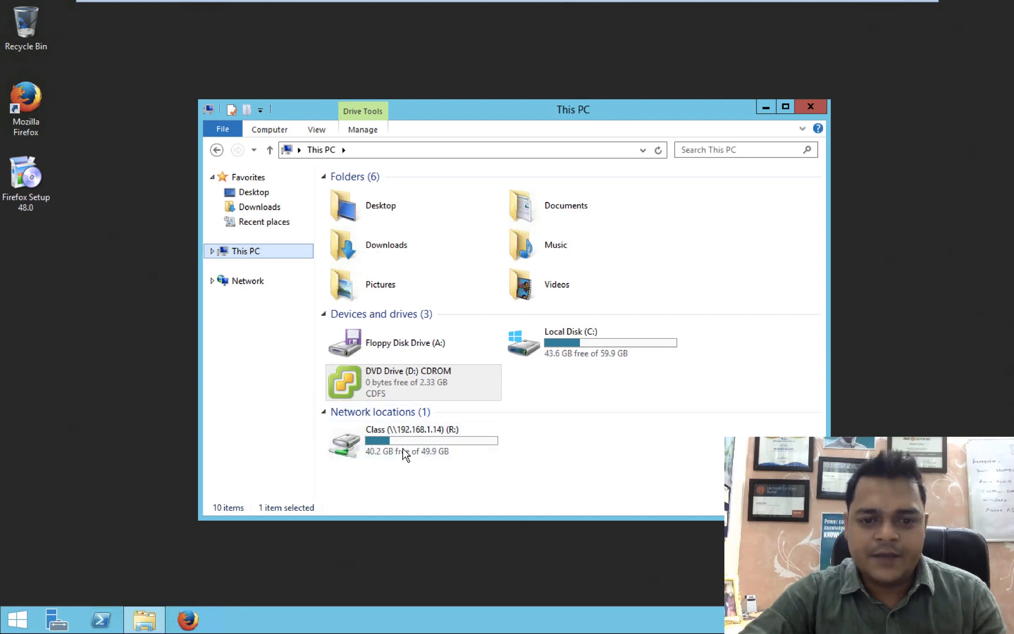
mouse_move(390, 452)
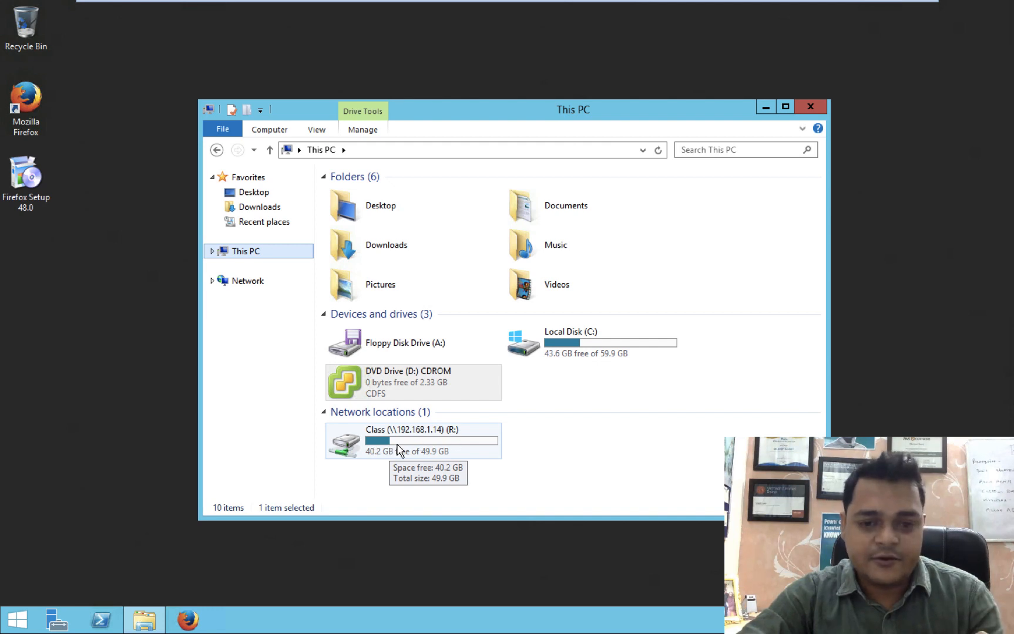
Create a folder named test on the Class (R:) drive, then switch to the Domain machine.
double_click(433, 449)
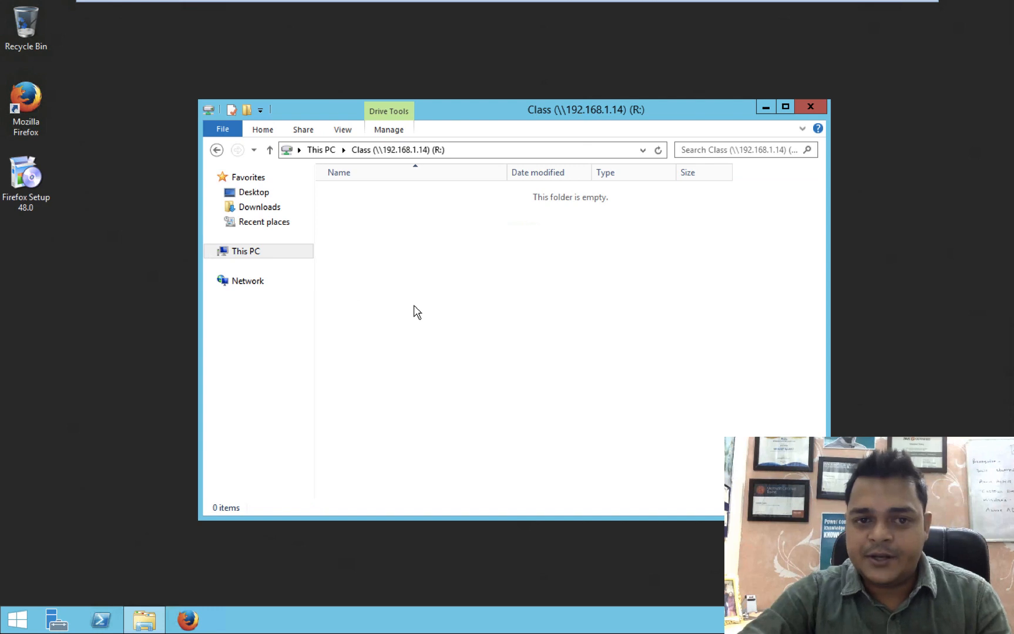
left_click(248, 110)
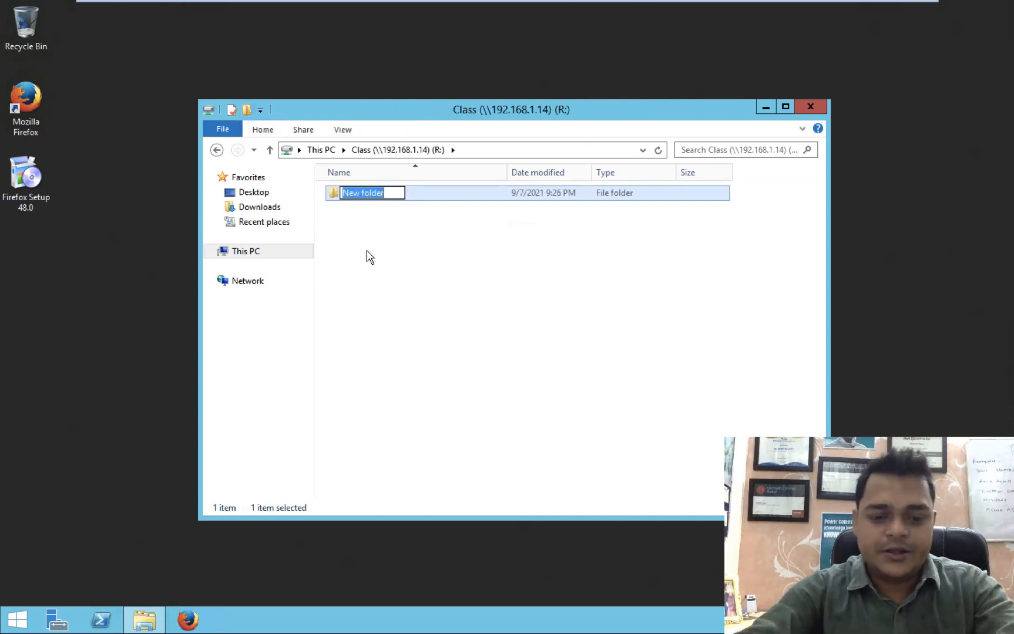
type("test")
left_click(411, 270)
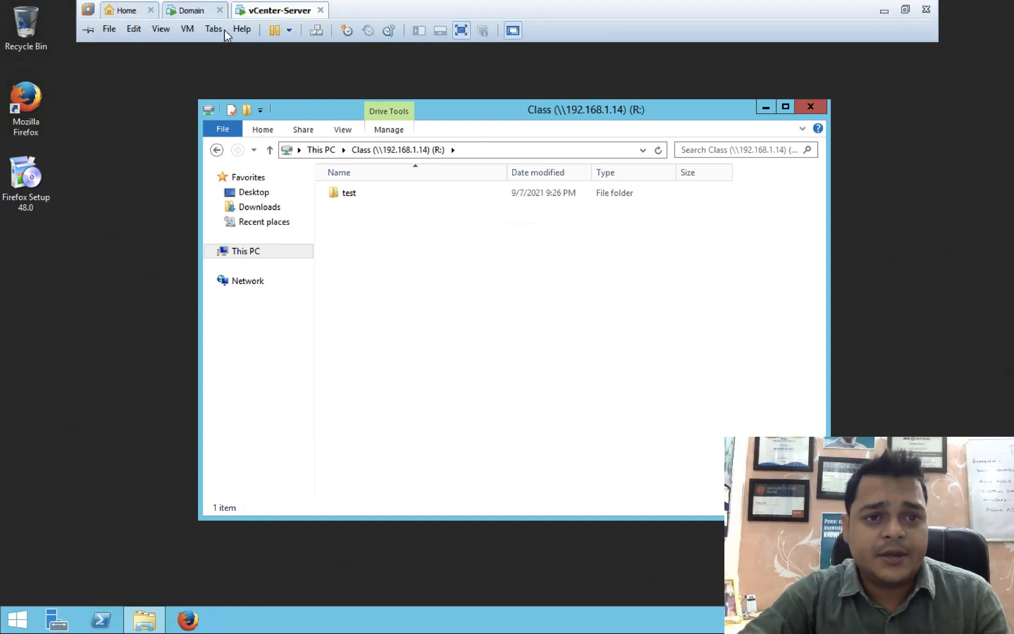
left_click(191, 11)
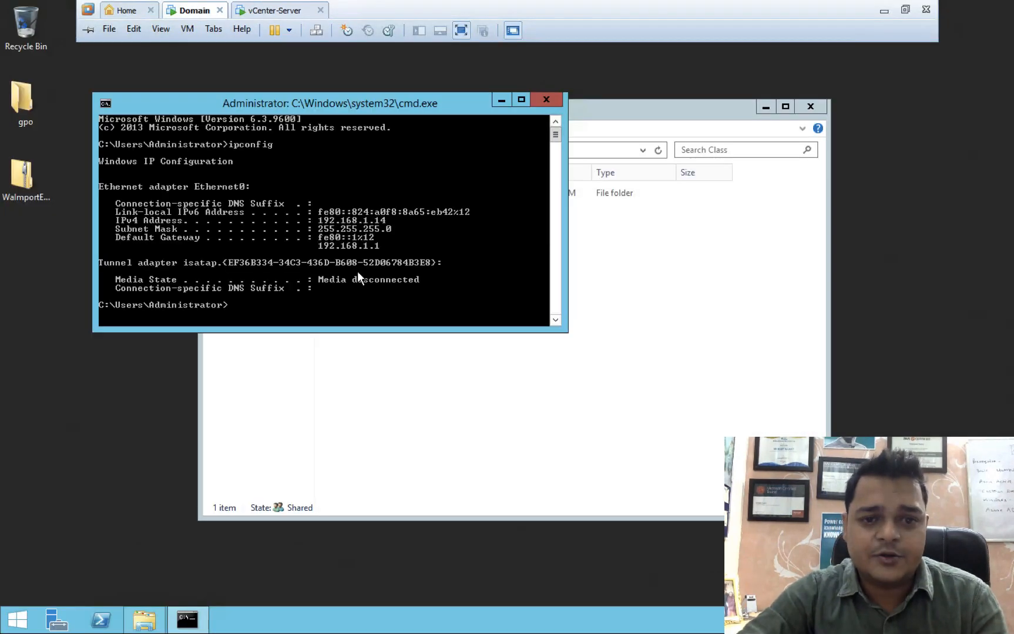
Close Command Prompt and select the test folder inside the Domain server's C:\Class share.
left_click(546, 99)
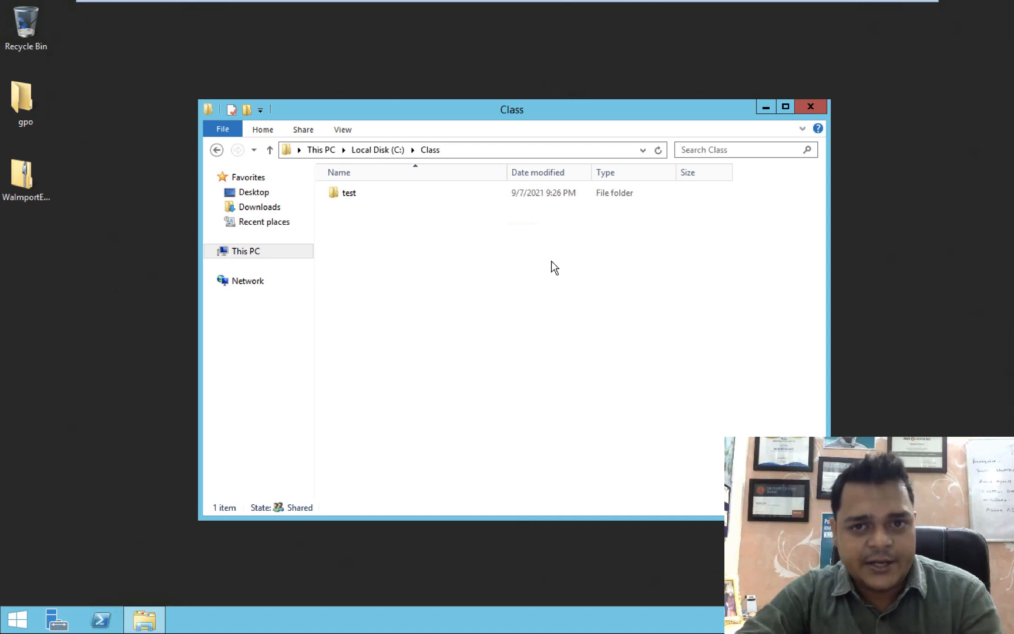
left_click(350, 195)
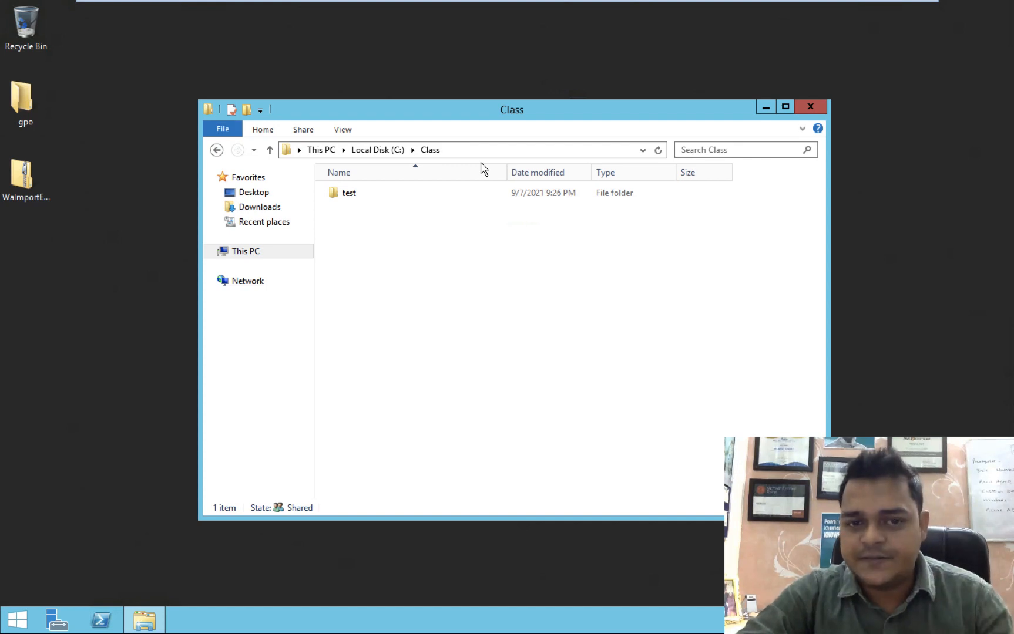
mouse_move(485, 3)
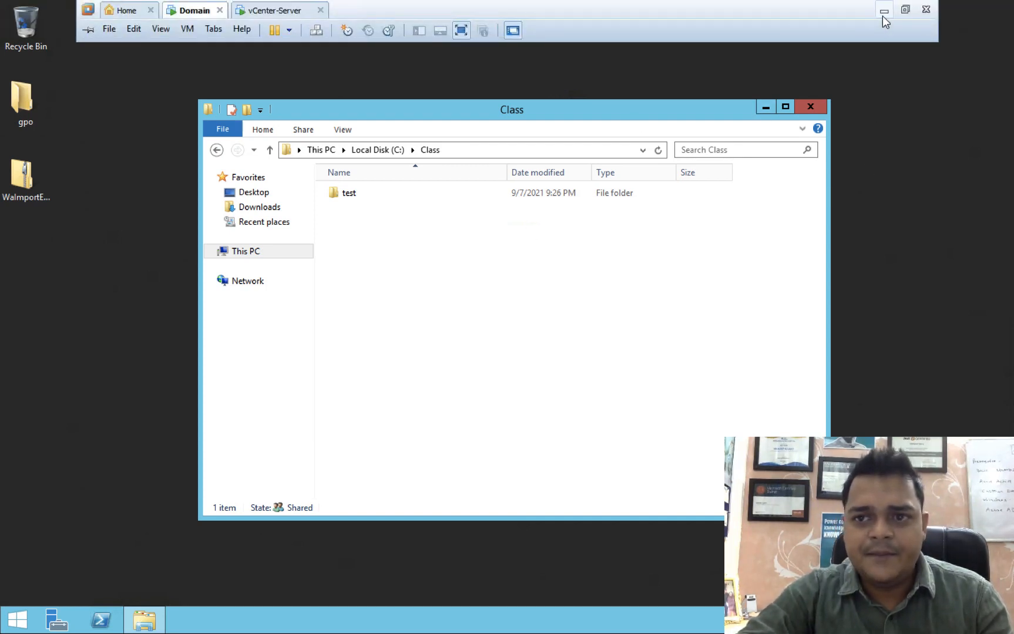
Minimize VMware, go to portal.azure.com in Chrome, and sign in with the first listed account.
left_click(883, 11)
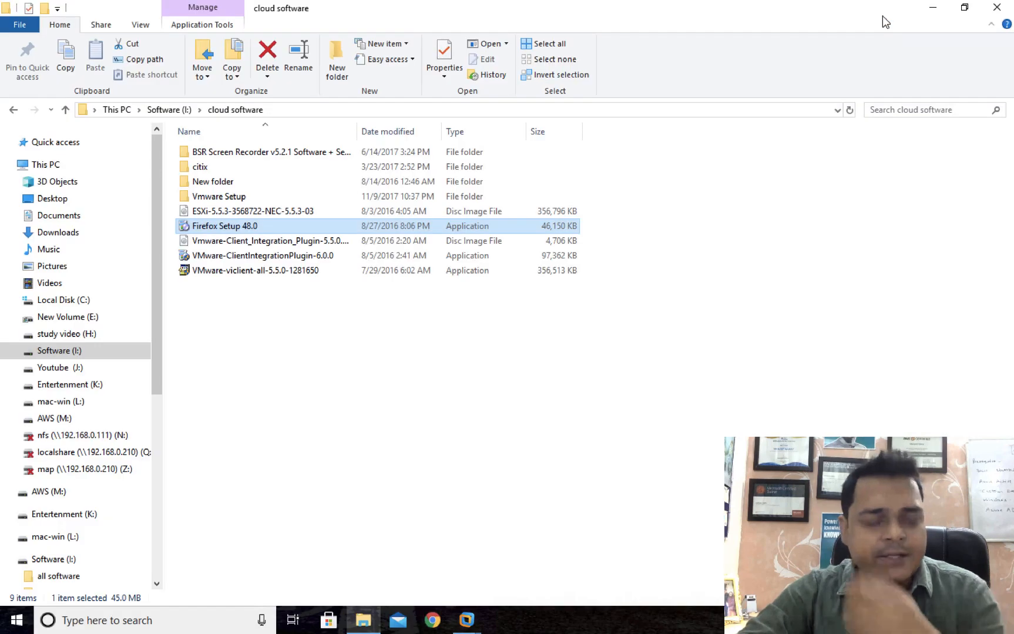
left_click(997, 7)
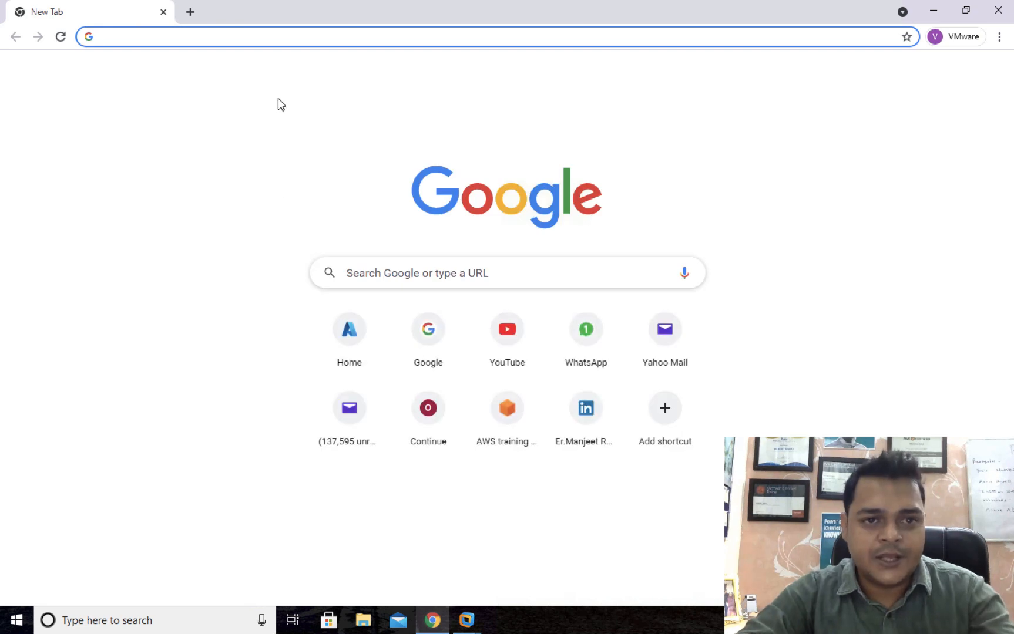
left_click(264, 35)
type("po")
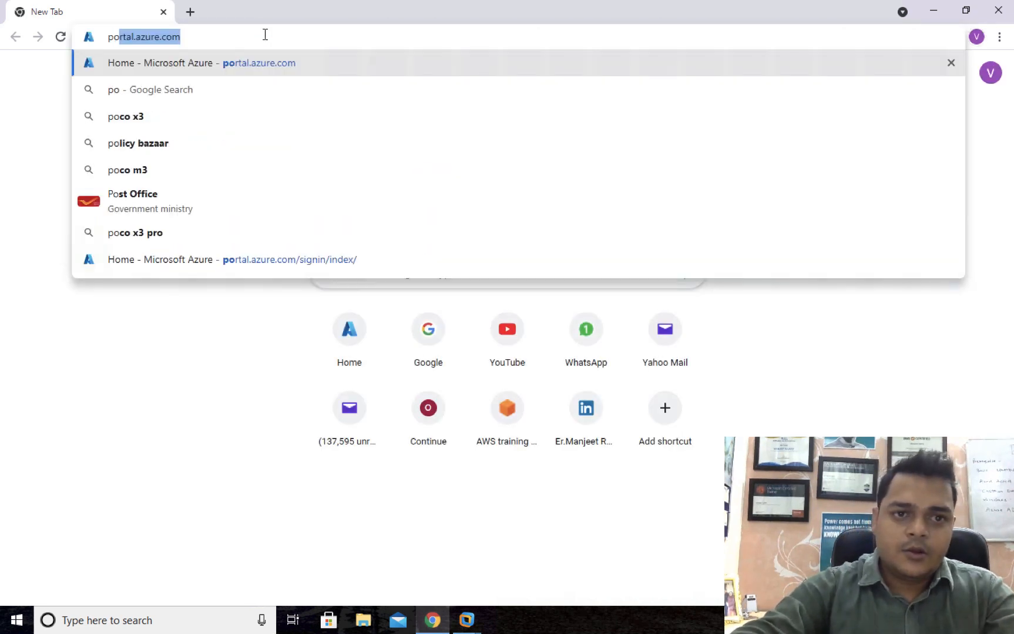
key("Return")
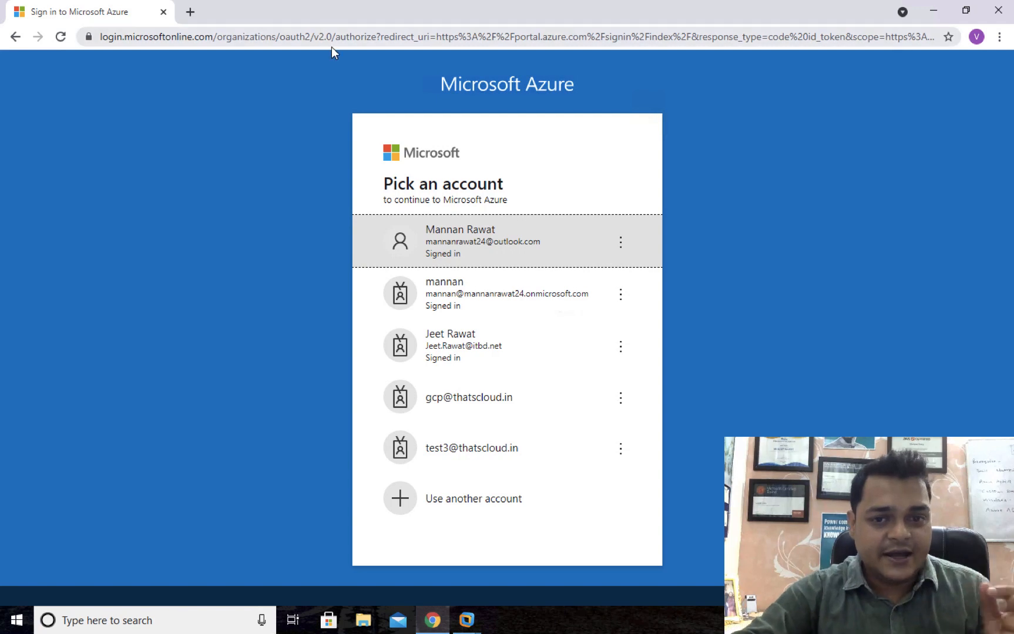
left_click(406, 221)
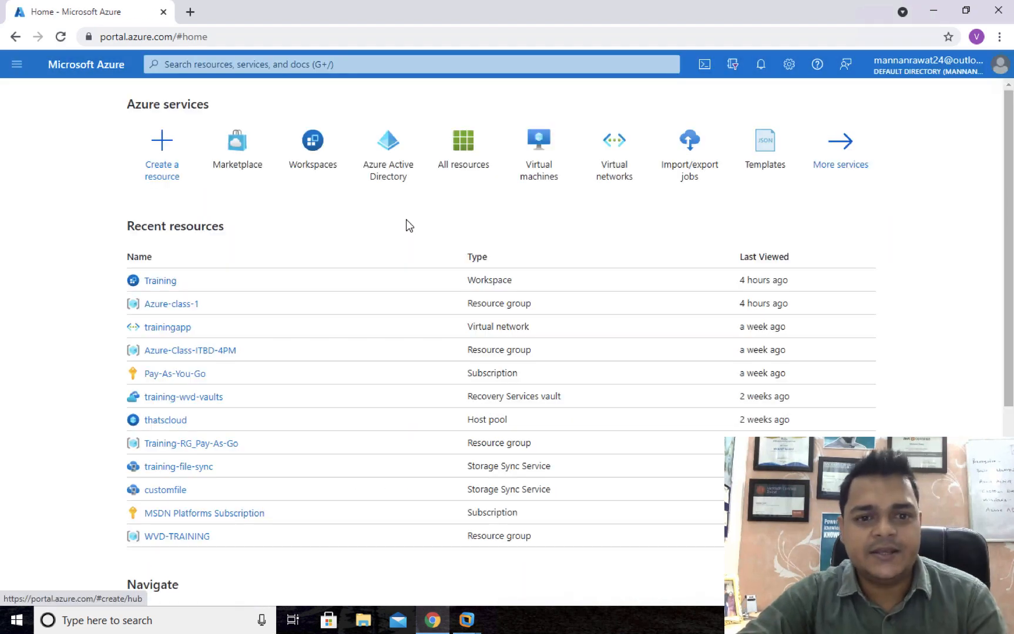
Open Storage accounts from the Storage category of all services.
left_click(872, 153)
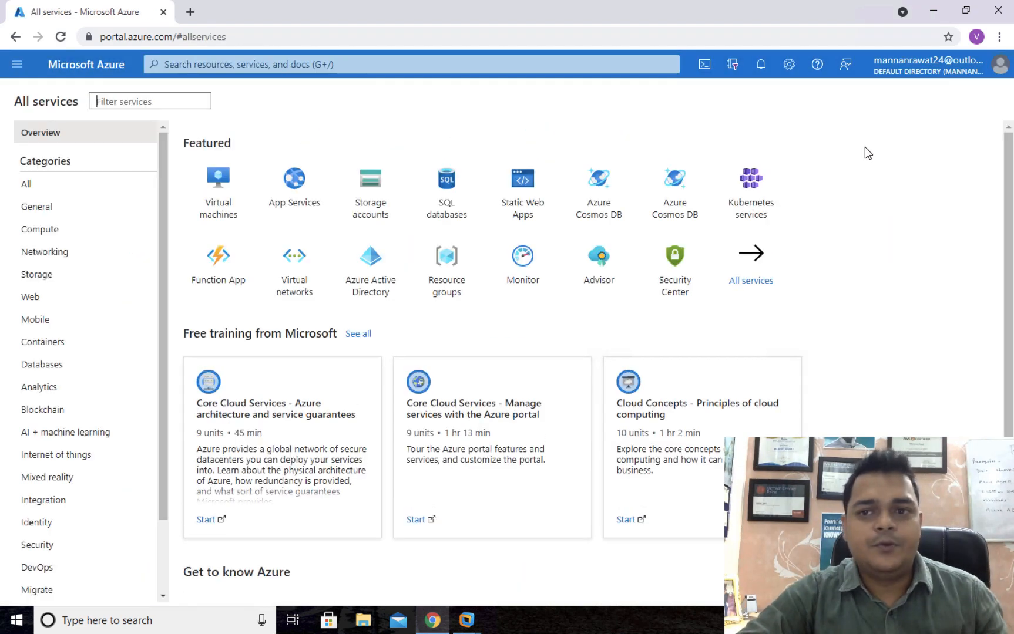
left_click(44, 274)
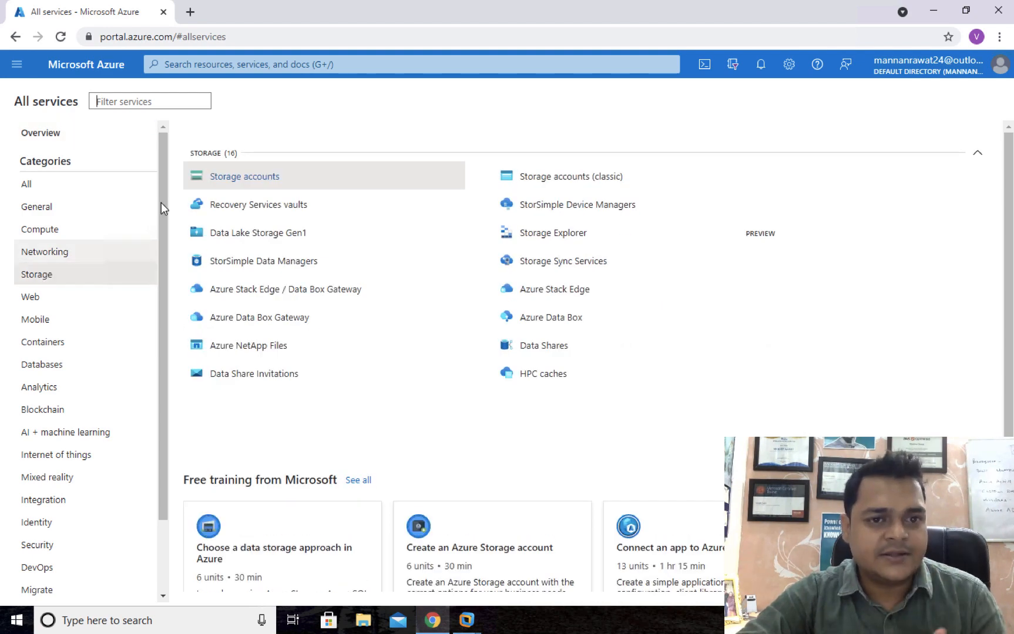
left_click(259, 176)
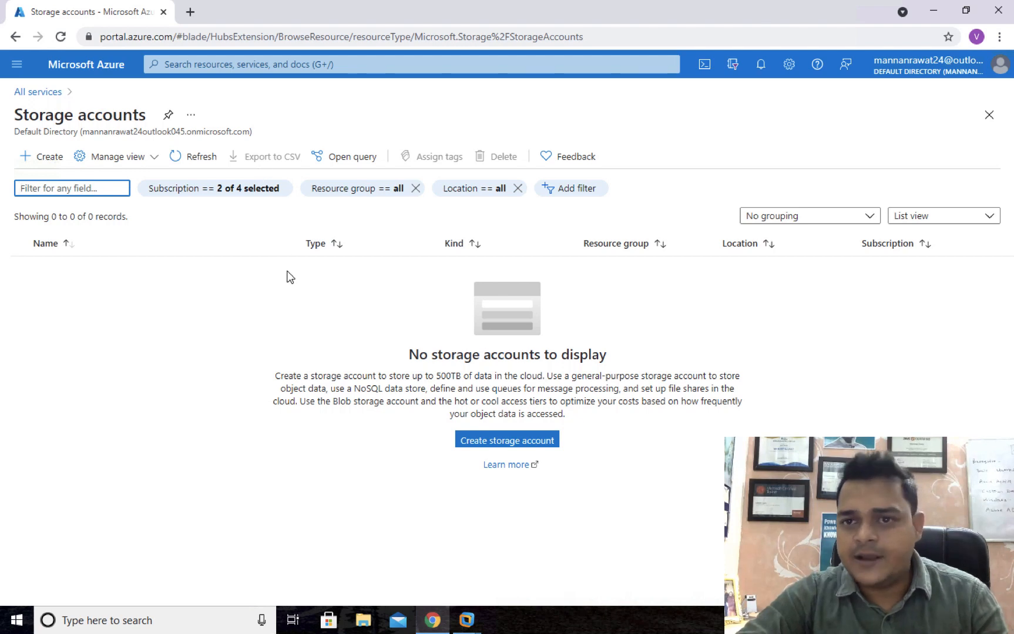
Begin a new storage account in the Azure-class-1 resource group.
left_click(510, 441)
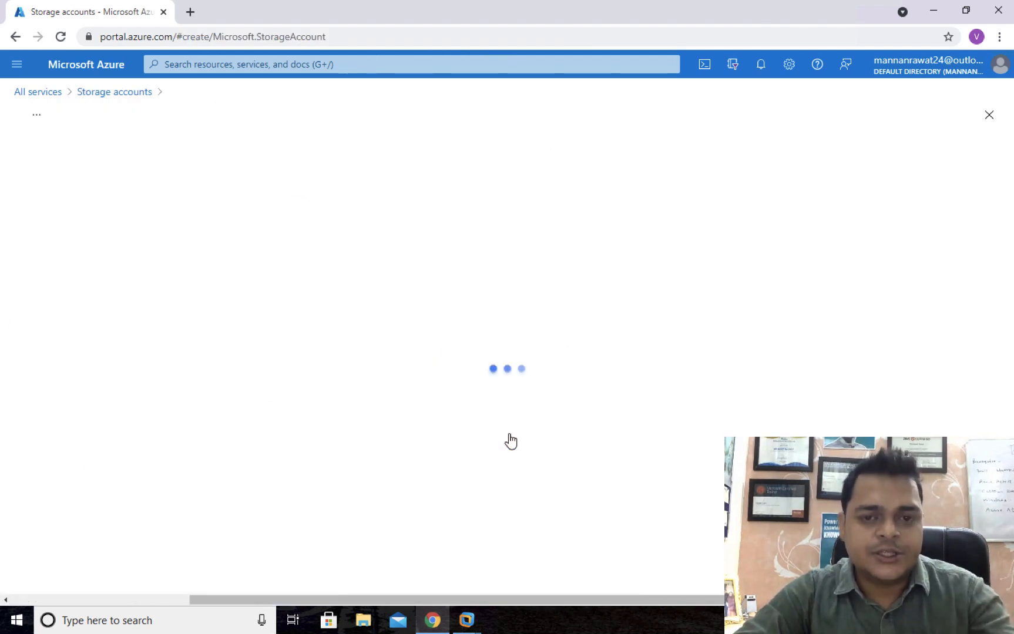
left_click(317, 370)
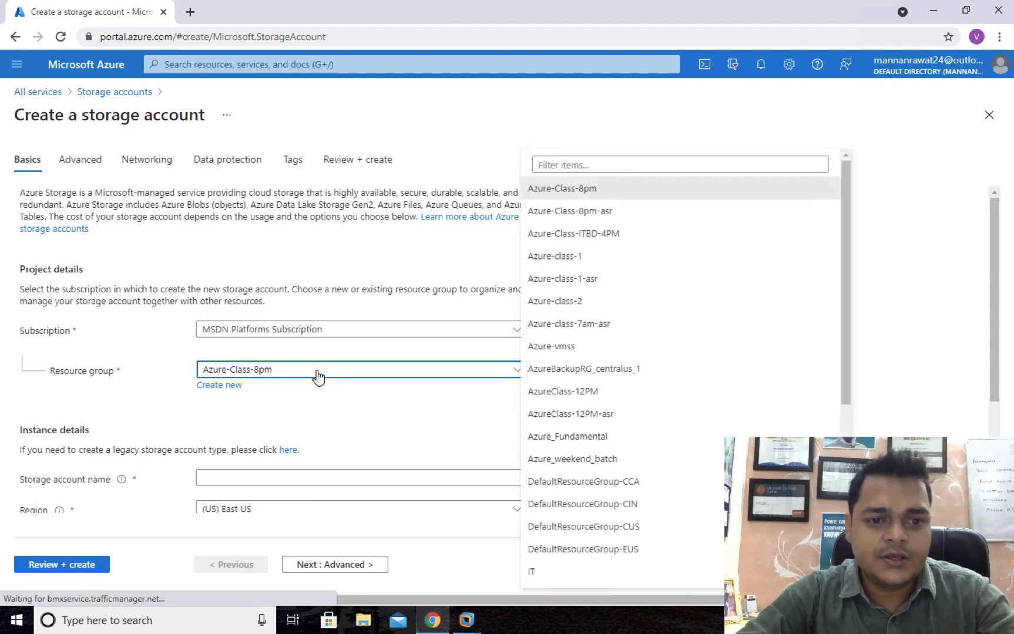
left_click(584, 251)
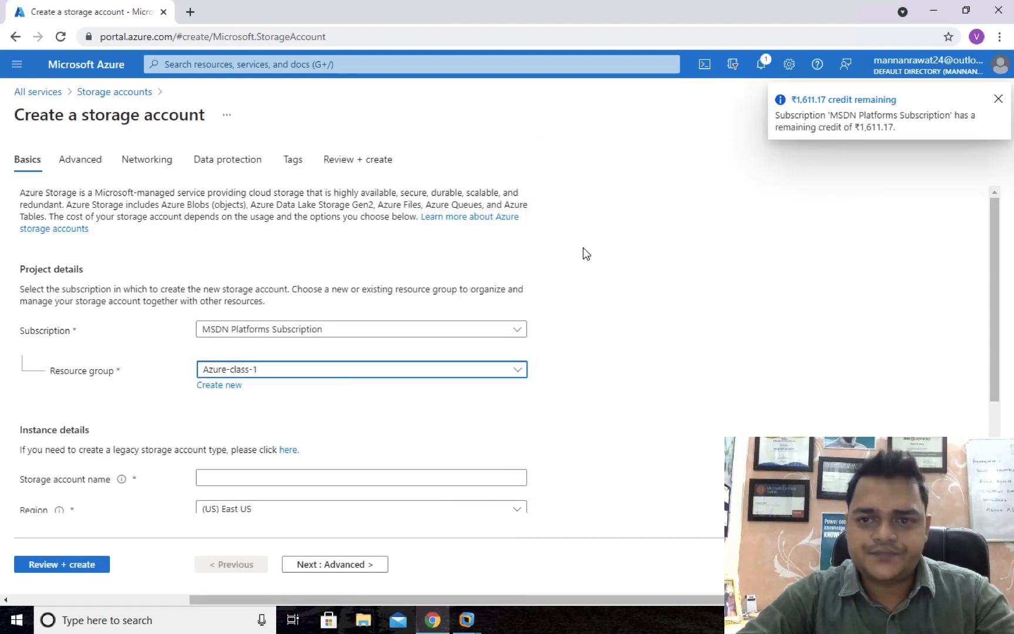
Name the account trainingstorage1988 and send it to Review + create validation.
scroll(365, 396, "down", 1)
scroll(365, 397, "down", 2)
left_click(253, 319)
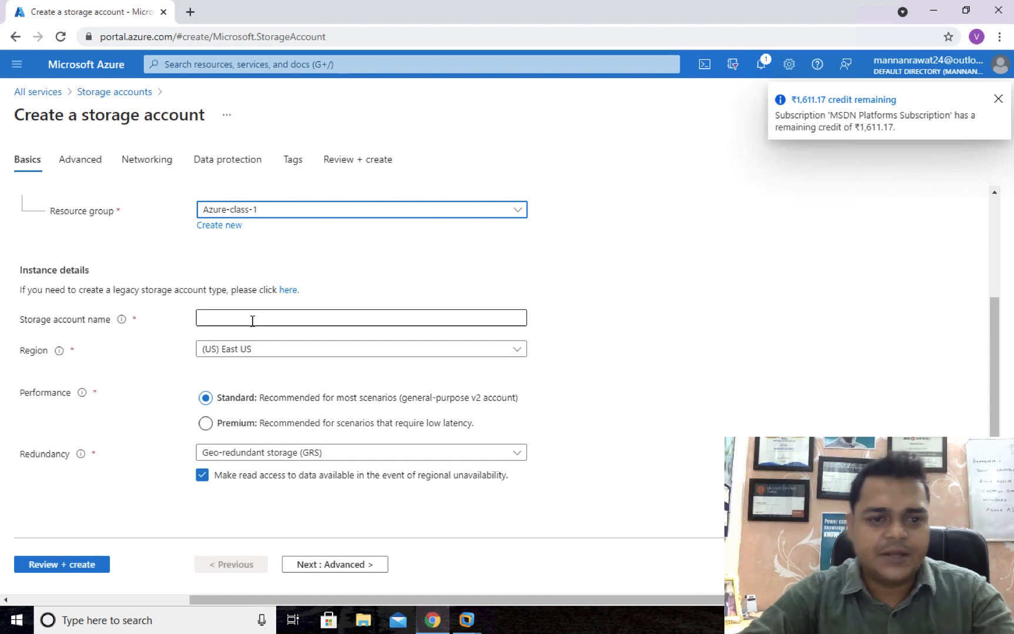
type("tarini")
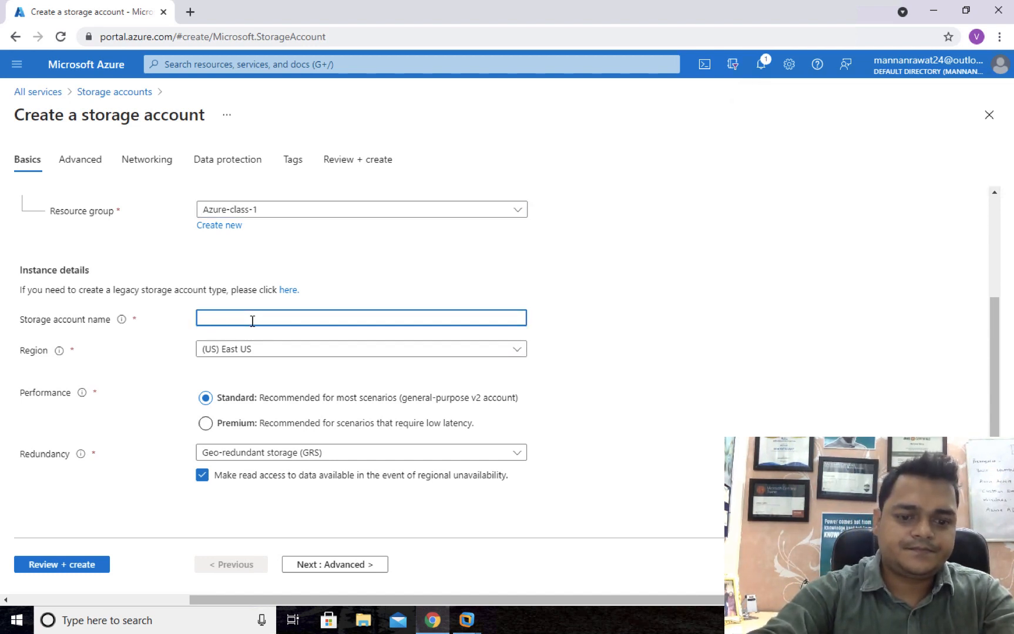
type("nings")
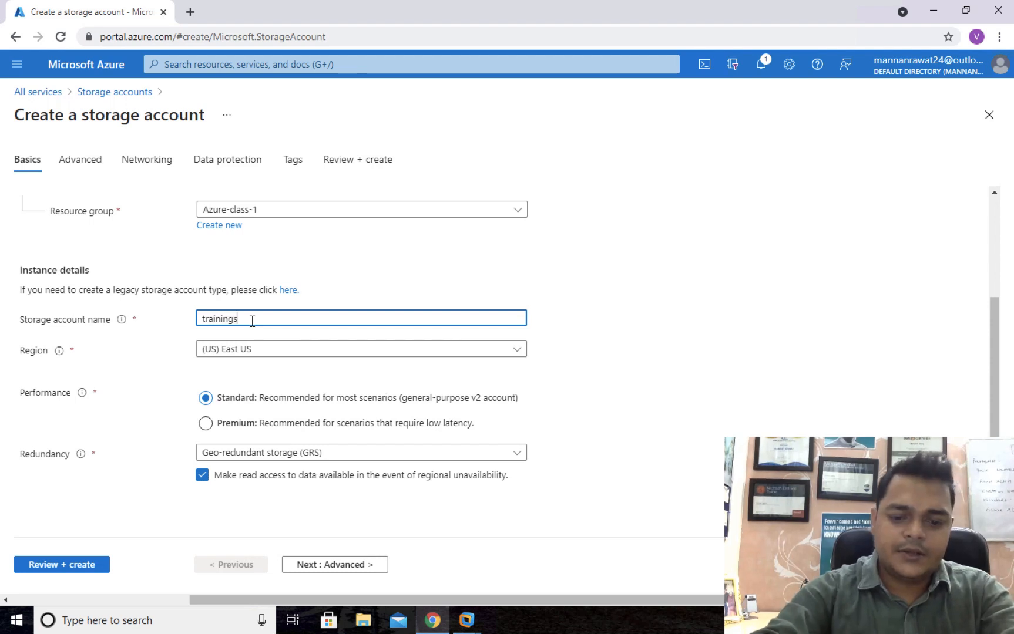
type("torage 1988")
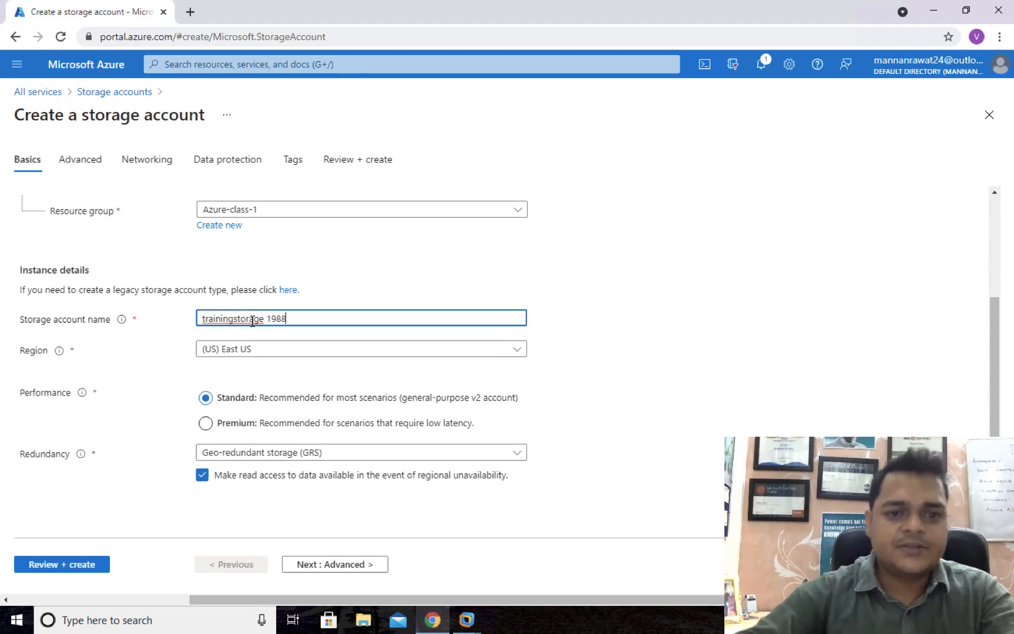
key("BackSpace")
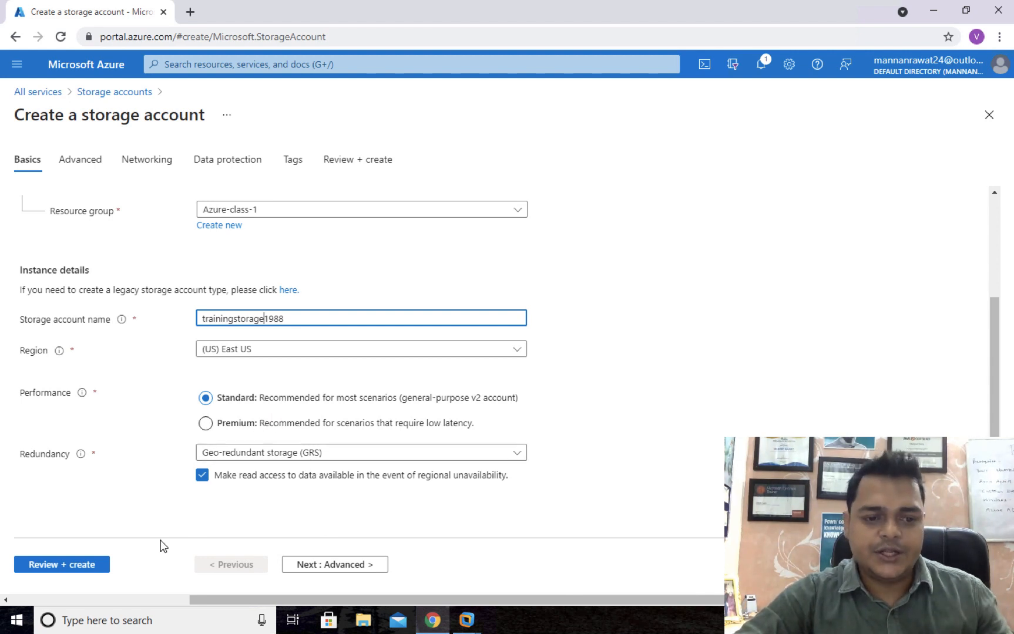
left_click(84, 567)
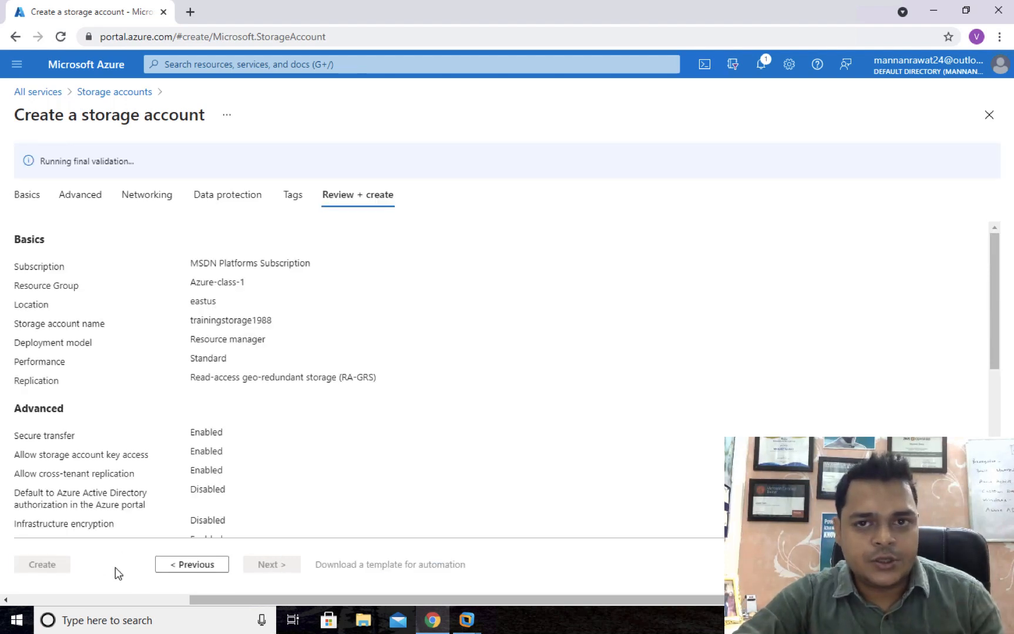
Create trainingstorage1988, refresh the deployment, and open the account once deployment succeeds.
left_click(47, 565)
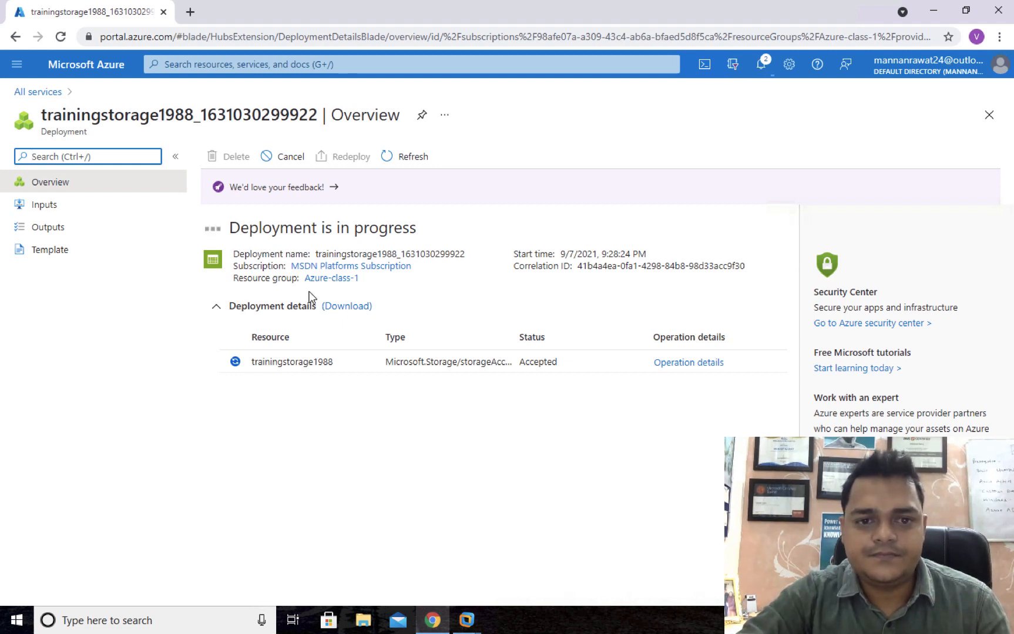
left_click(410, 160)
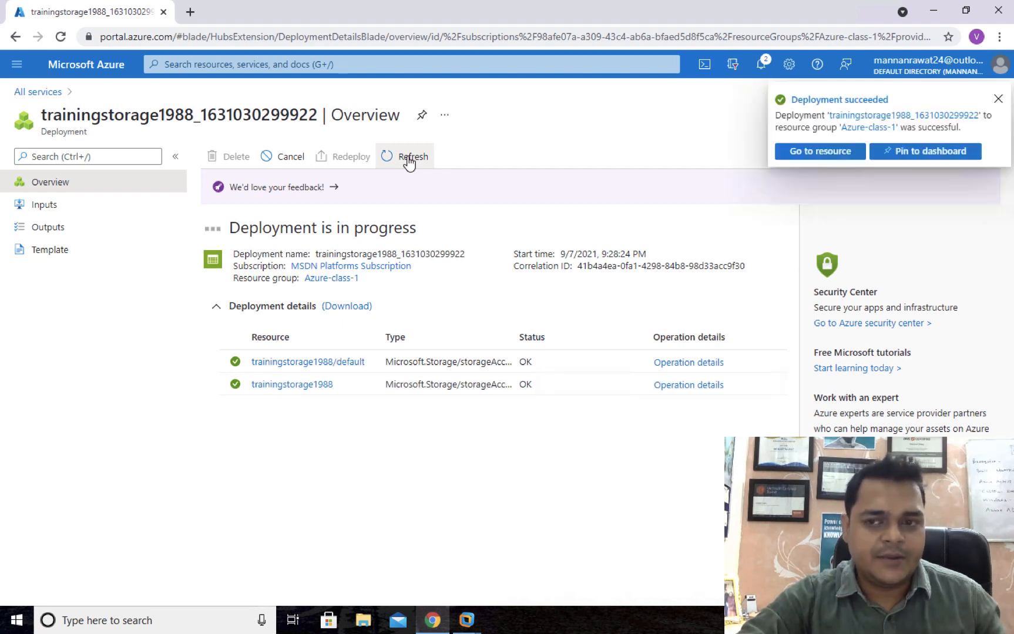
left_click(811, 155)
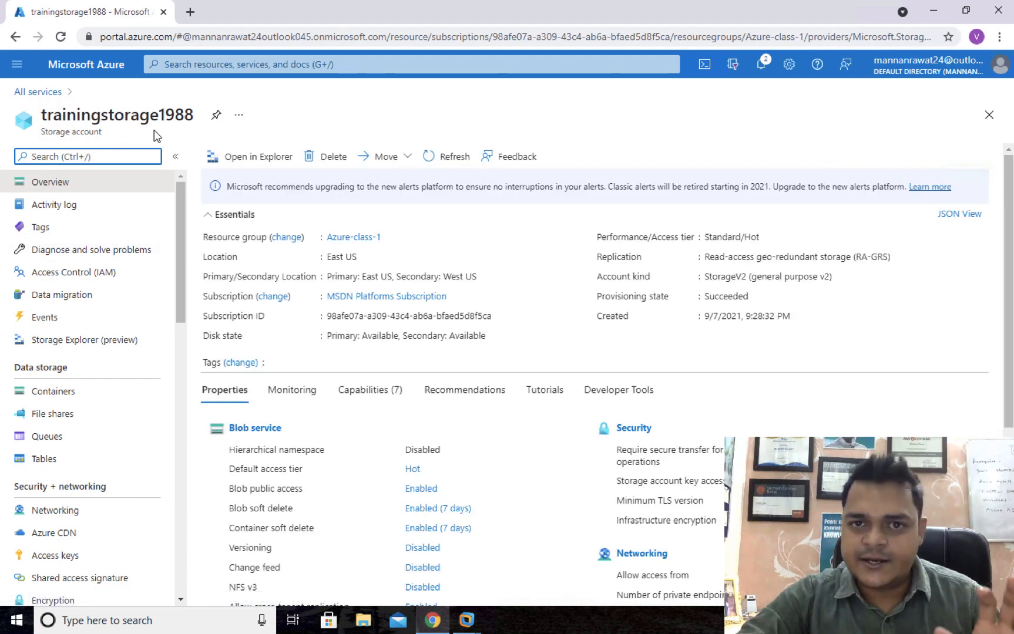
Add file share cloud-file with the Transaction optimized tier to trainingstorage1988.
left_click(54, 417)
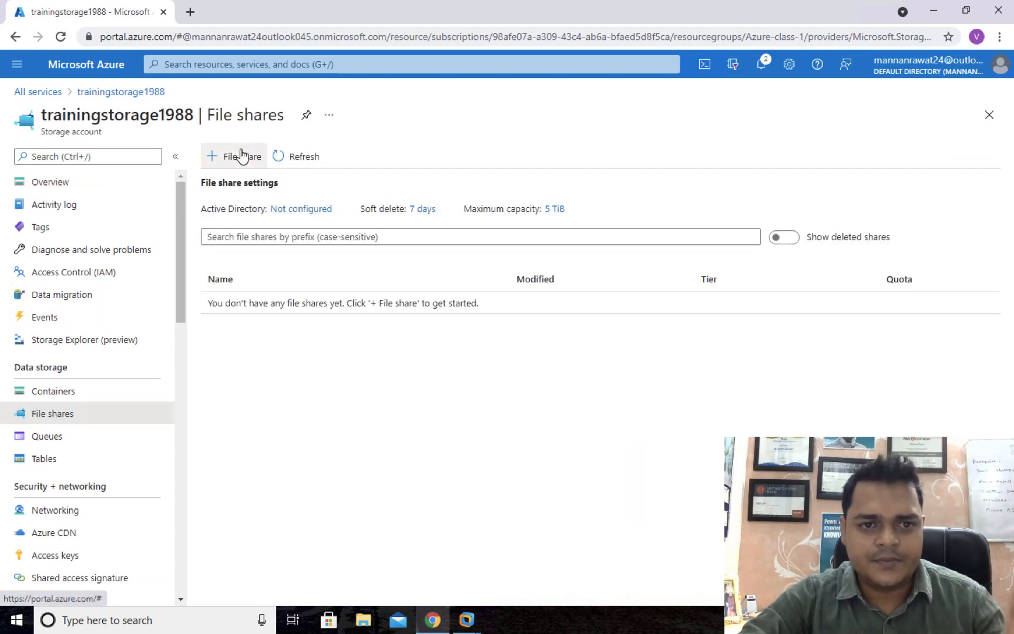
left_click(241, 156)
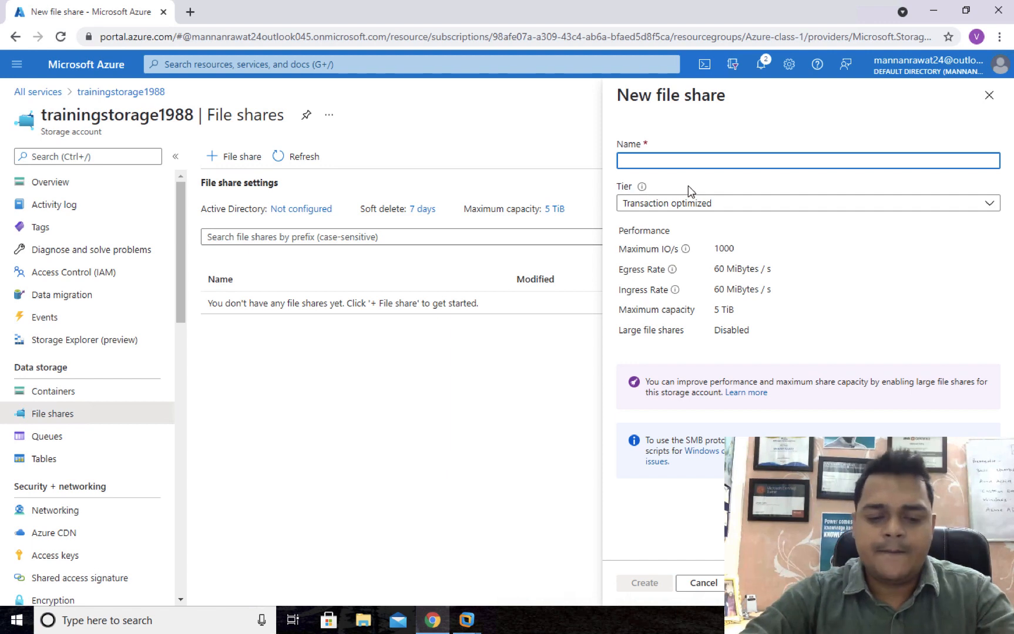
type("cloud-")
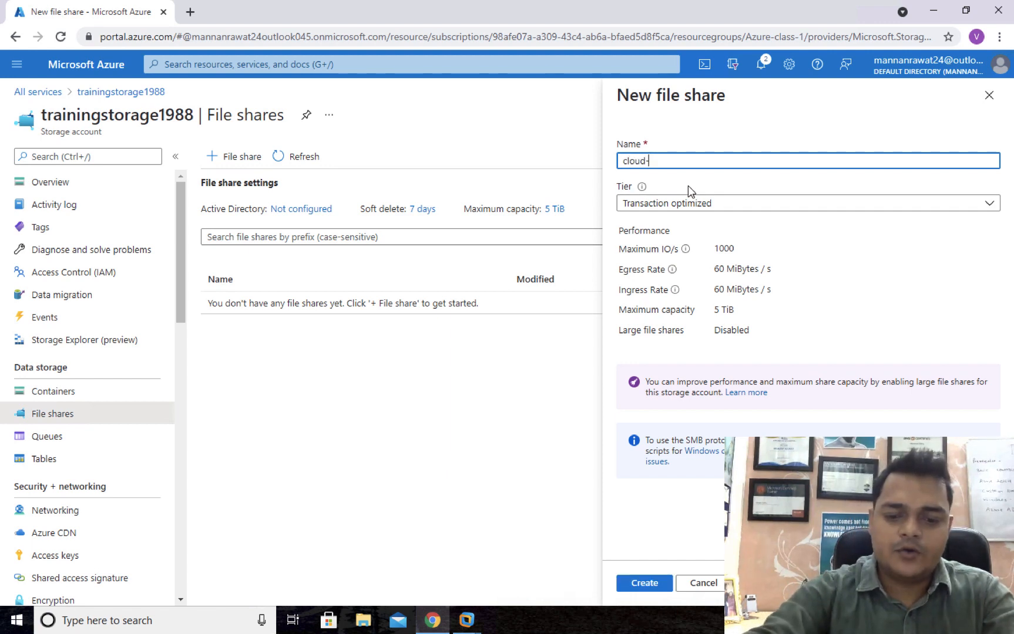
type("file")
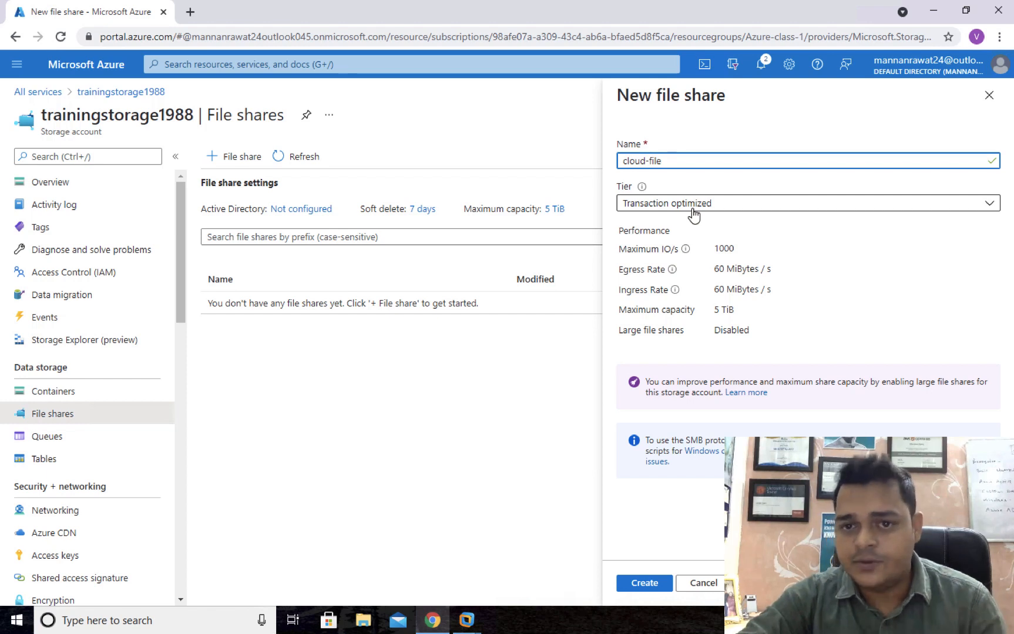
left_click(694, 205)
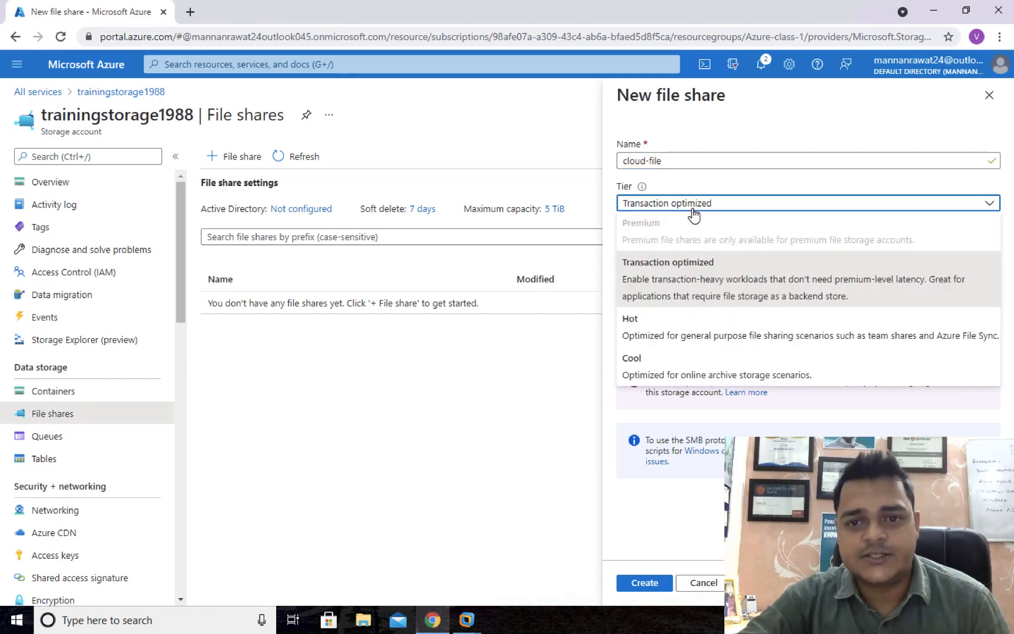
left_click(656, 289)
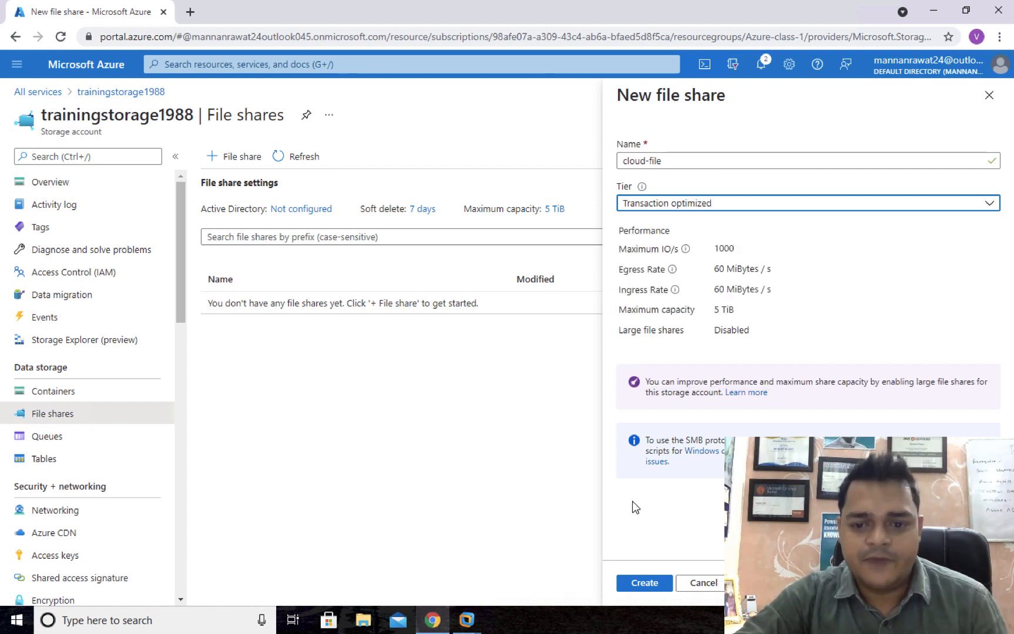
left_click(646, 582)
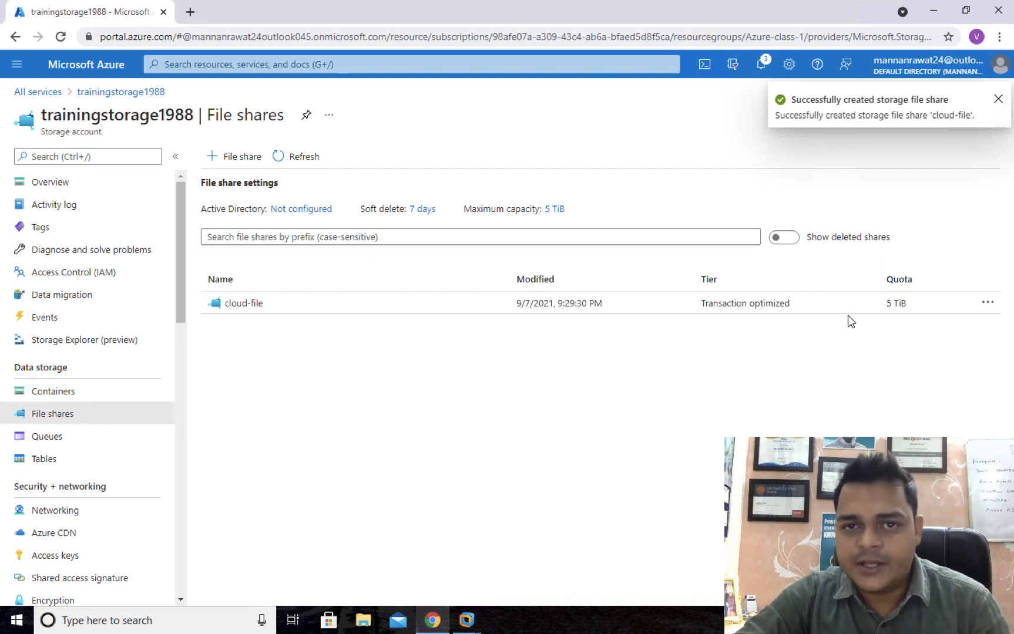
Change cloud-file's quota from 5120 to 5 GiB, then open the empty share.
left_click(986, 303)
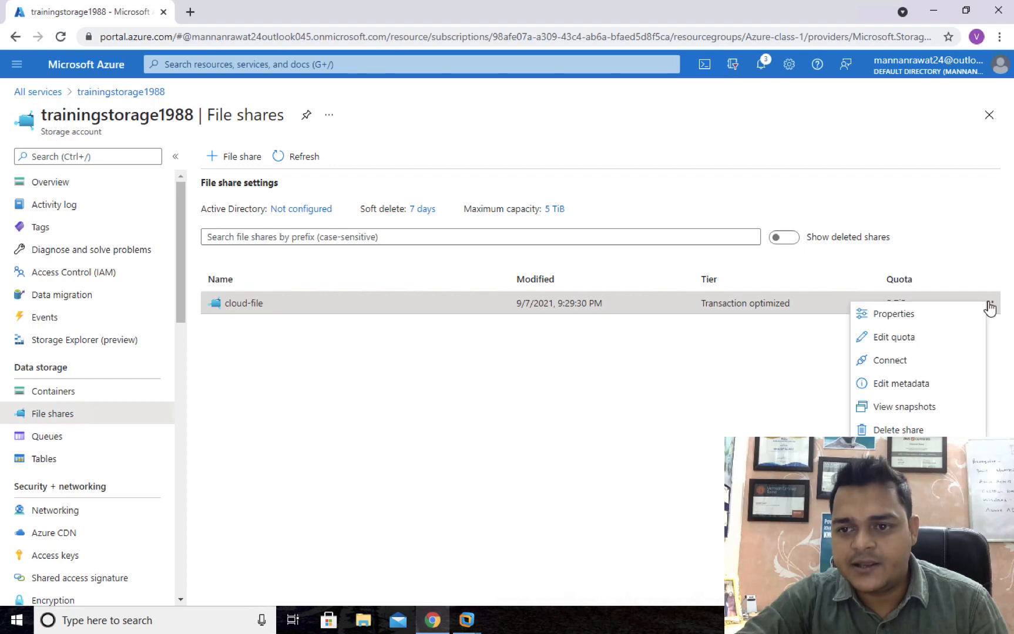
left_click(887, 342)
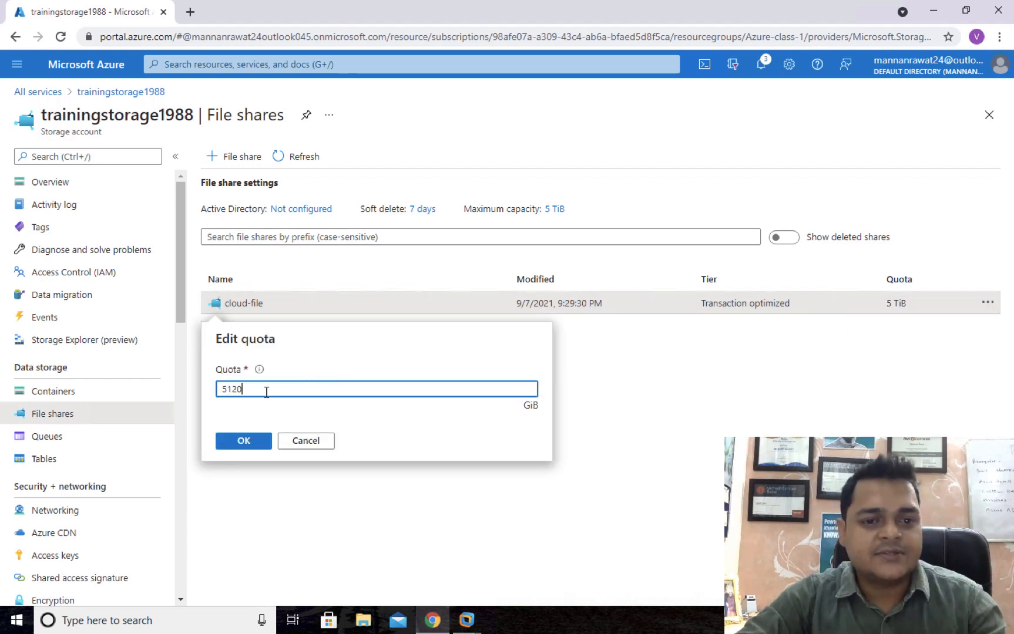
left_click_drag(247, 391, 226, 390)
type("5")
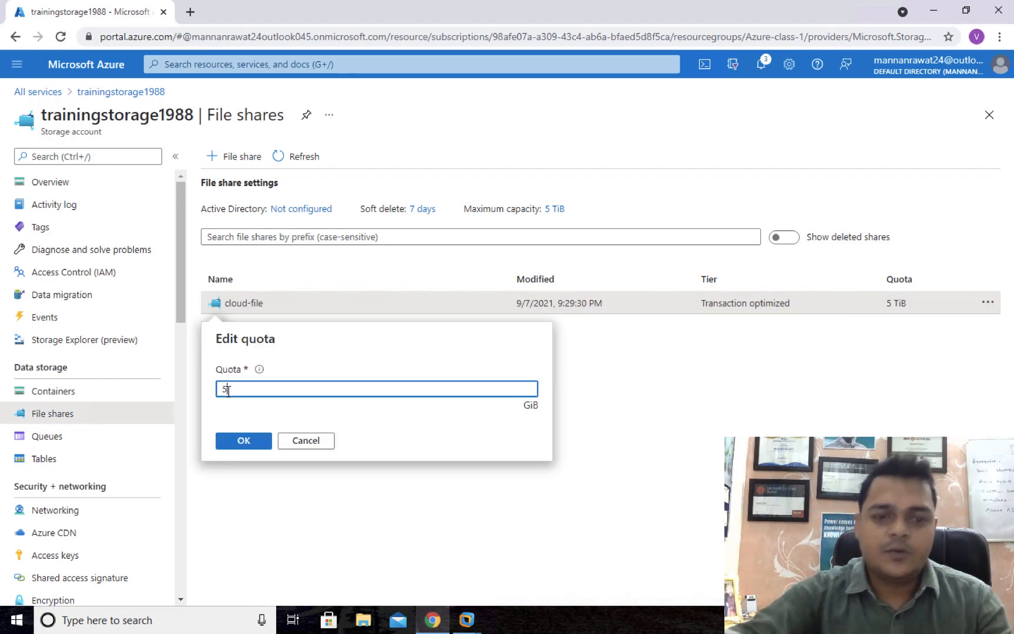
left_click(244, 442)
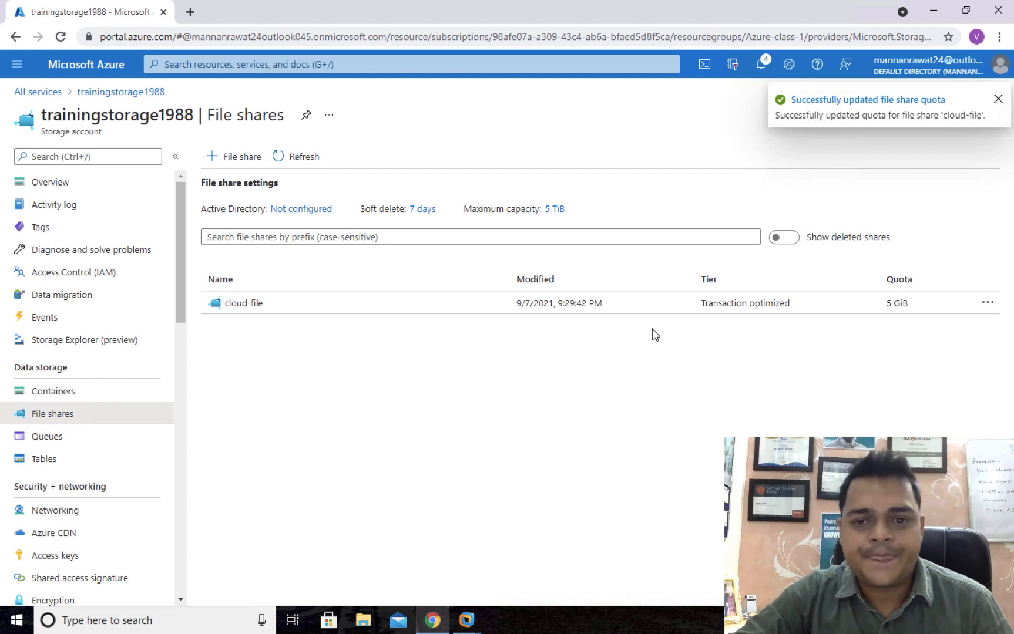
left_click(253, 301)
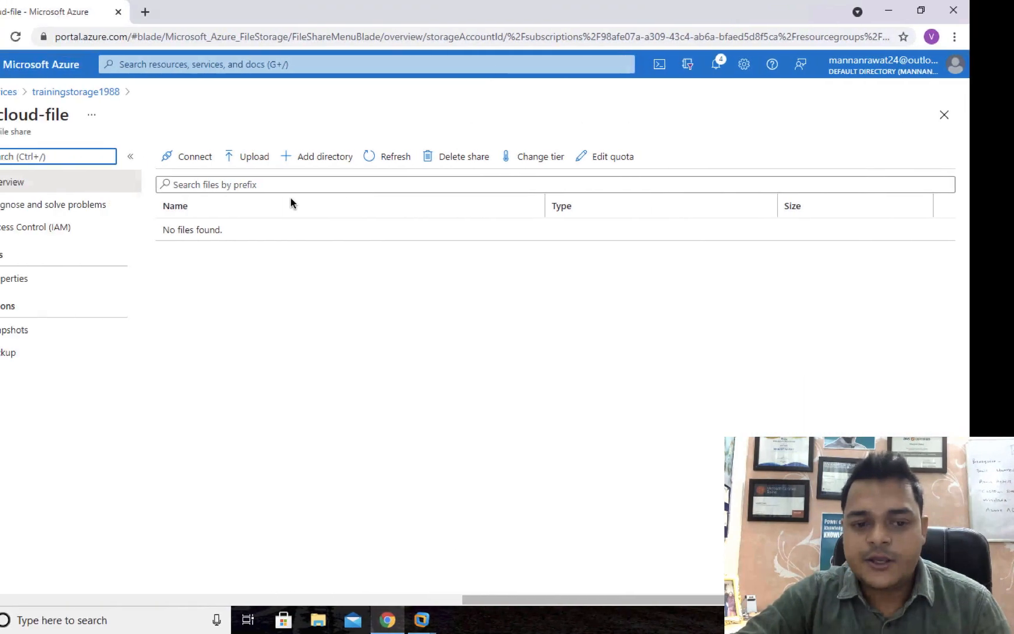
Check the vCenter-Server VM, then switch to the Domain VM and close its Class folder window.
mouse_move(467, 620)
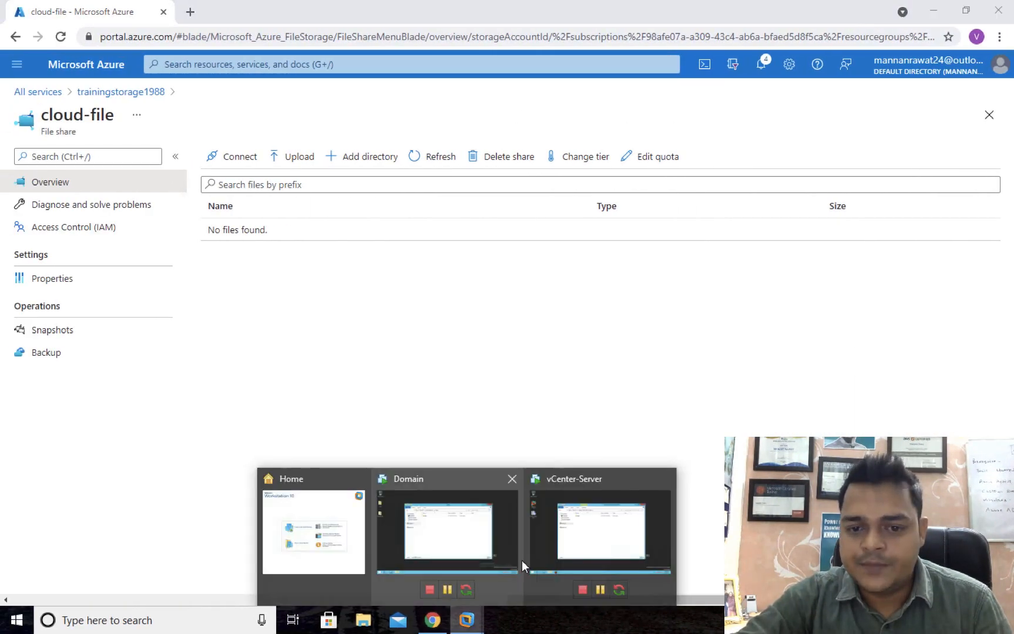
left_click(605, 527)
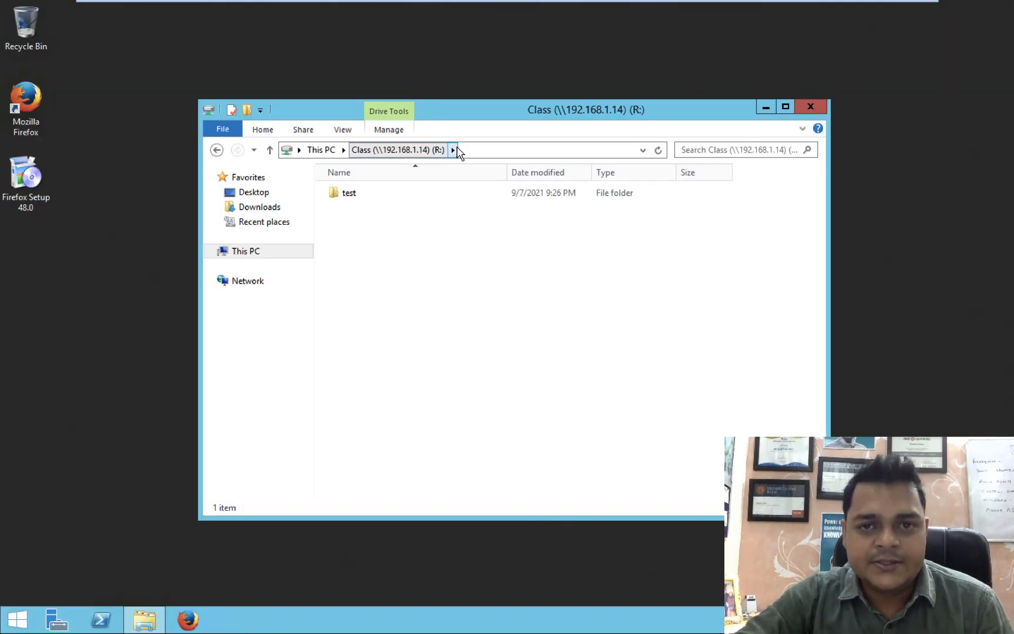
mouse_move(472, 4)
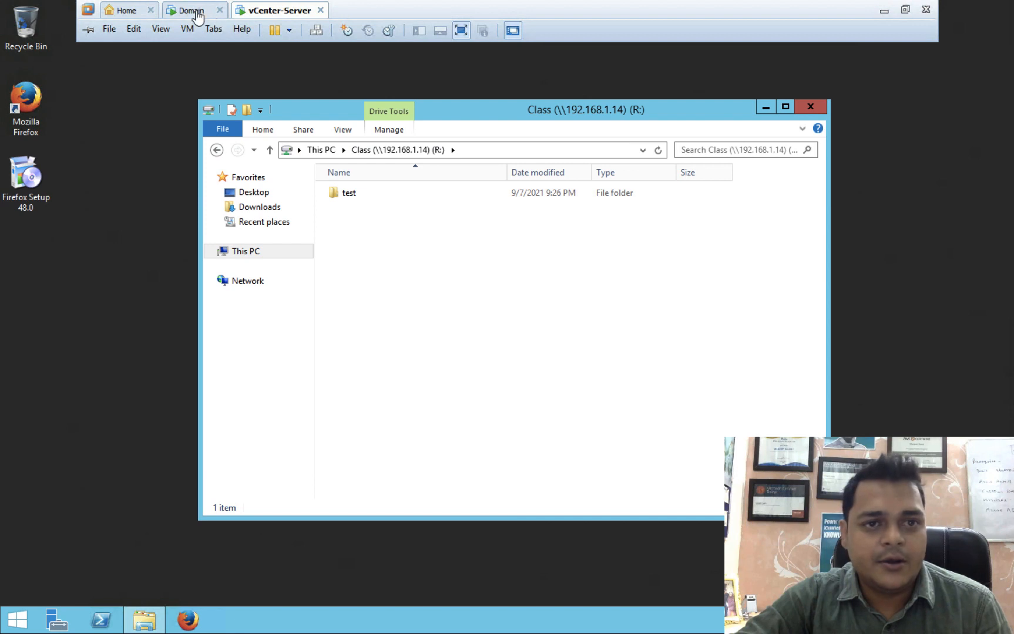
left_click(198, 13)
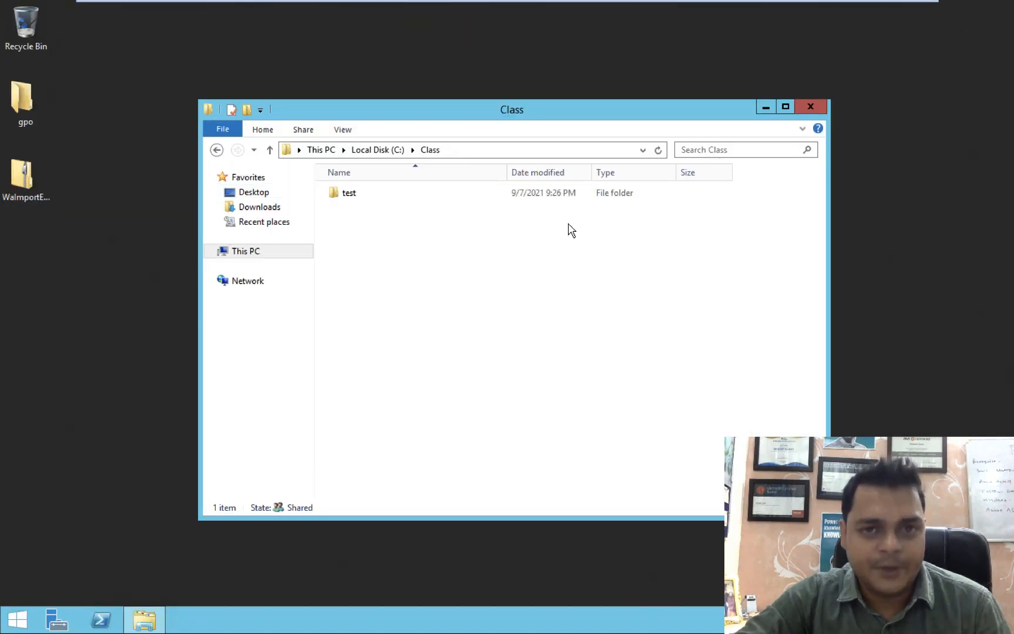
left_click(805, 110)
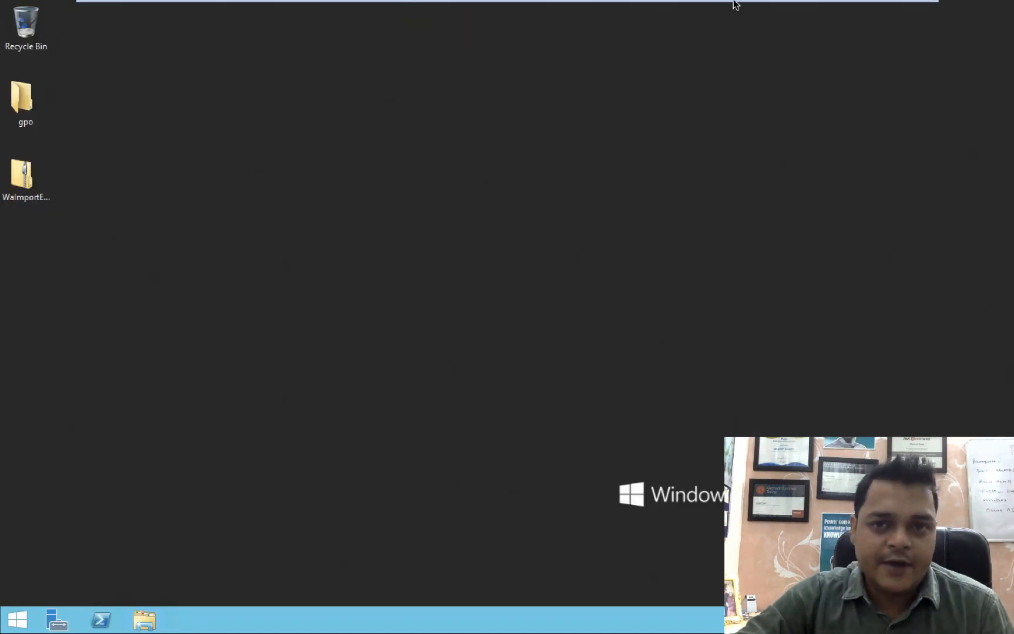
Open the Azure portal home in a new tab and sign in with the existing account.
mouse_move(715, 5)
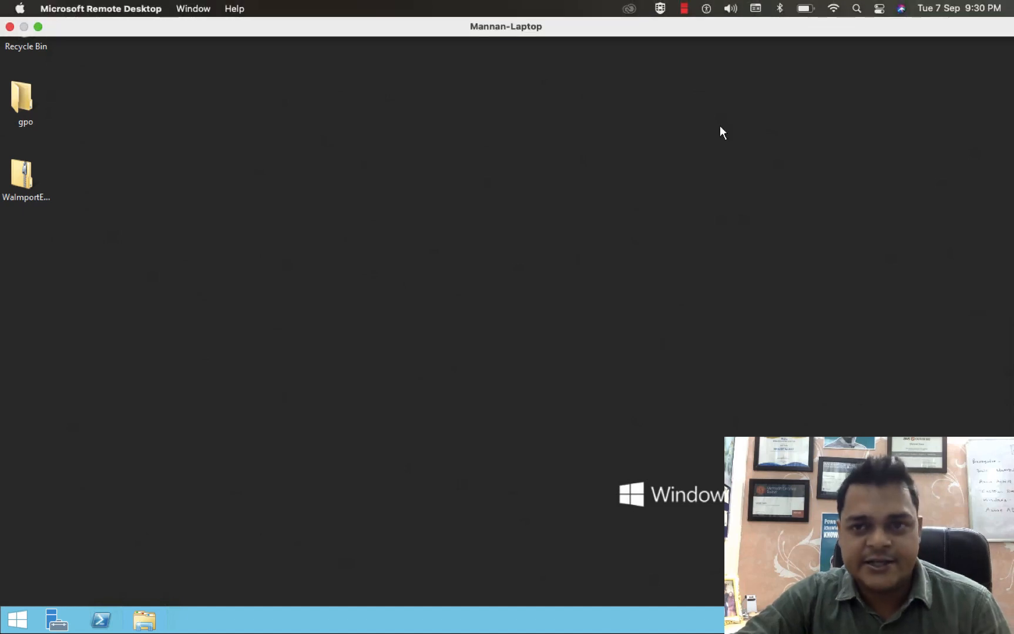
left_click(885, 12)
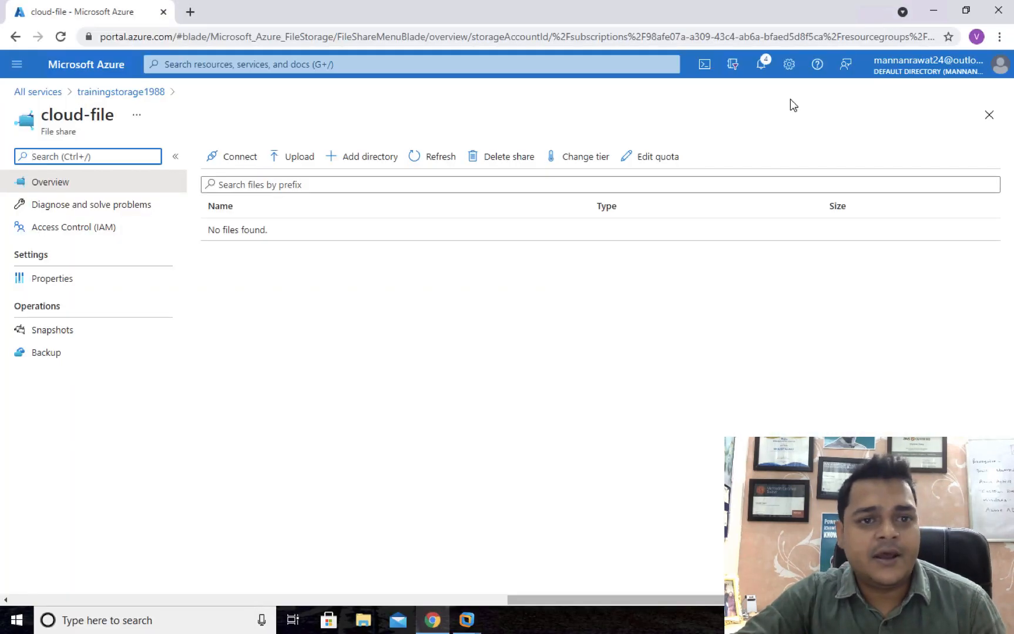
right_click(93, 77)
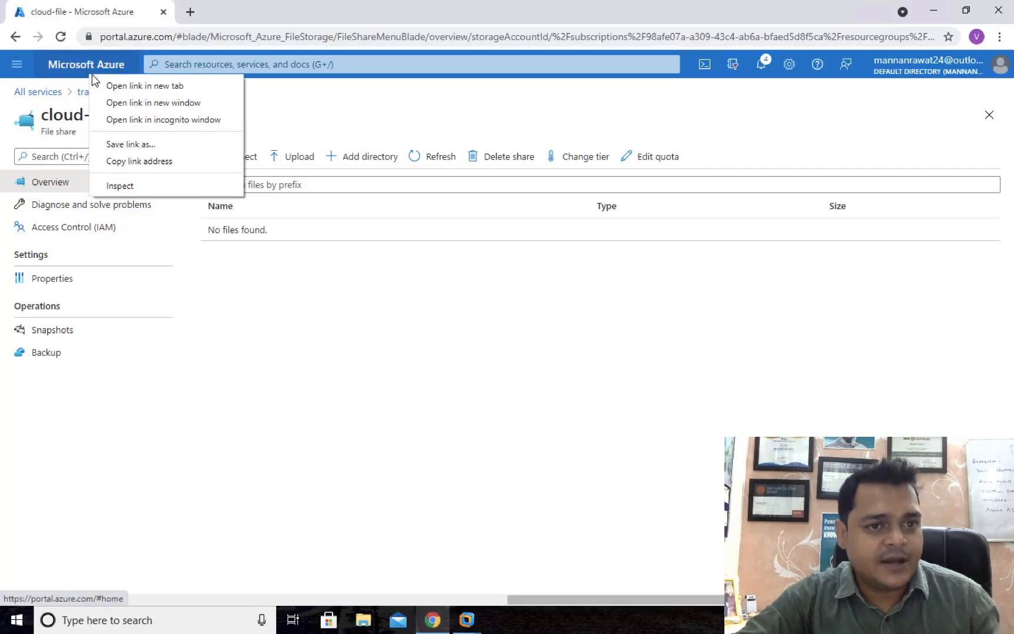
left_click(125, 87)
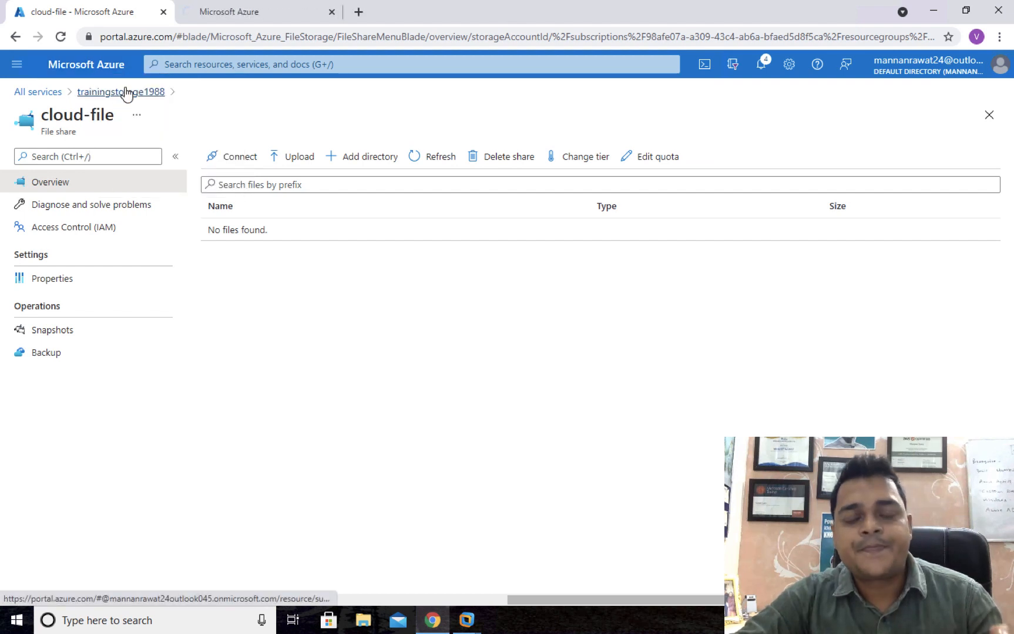
left_click(256, 13)
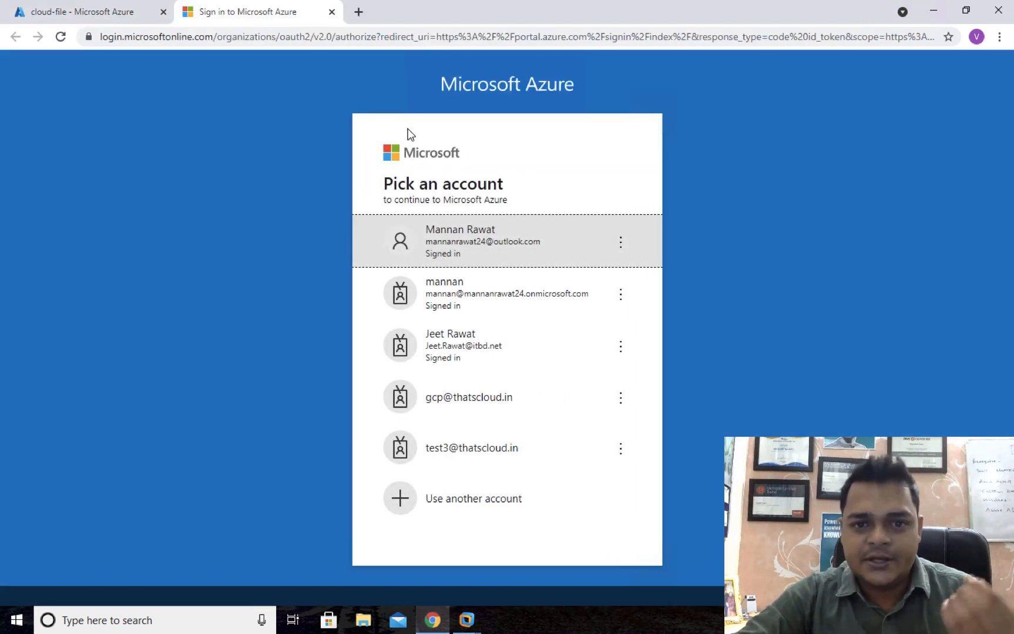
left_click(485, 237)
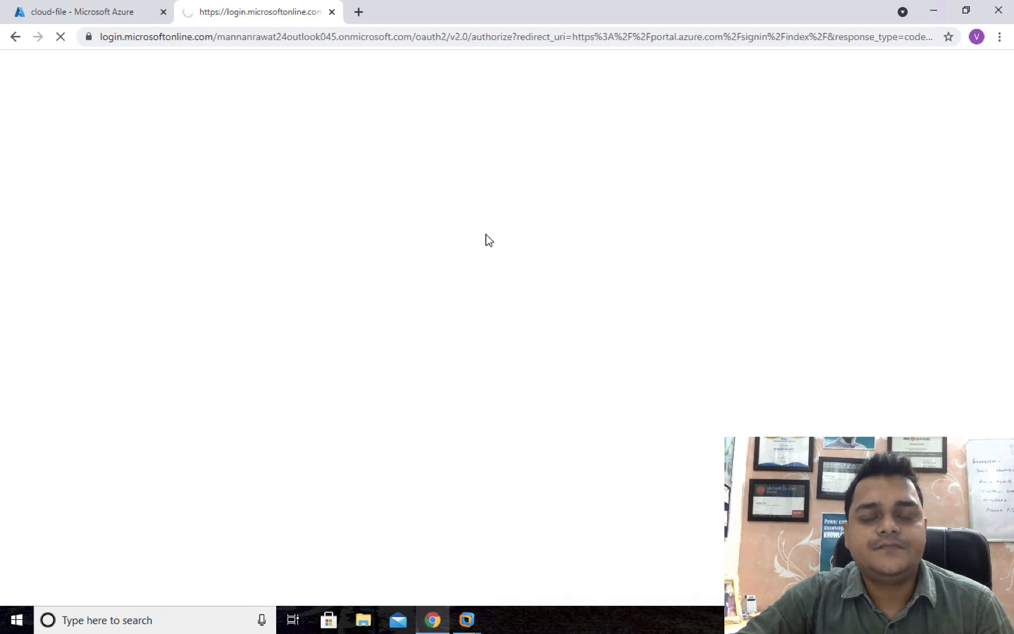
Search the portal for 'file sync' and open the Azure File Sync Marketplace offer.
left_click(94, 11)
left_click(13, 150)
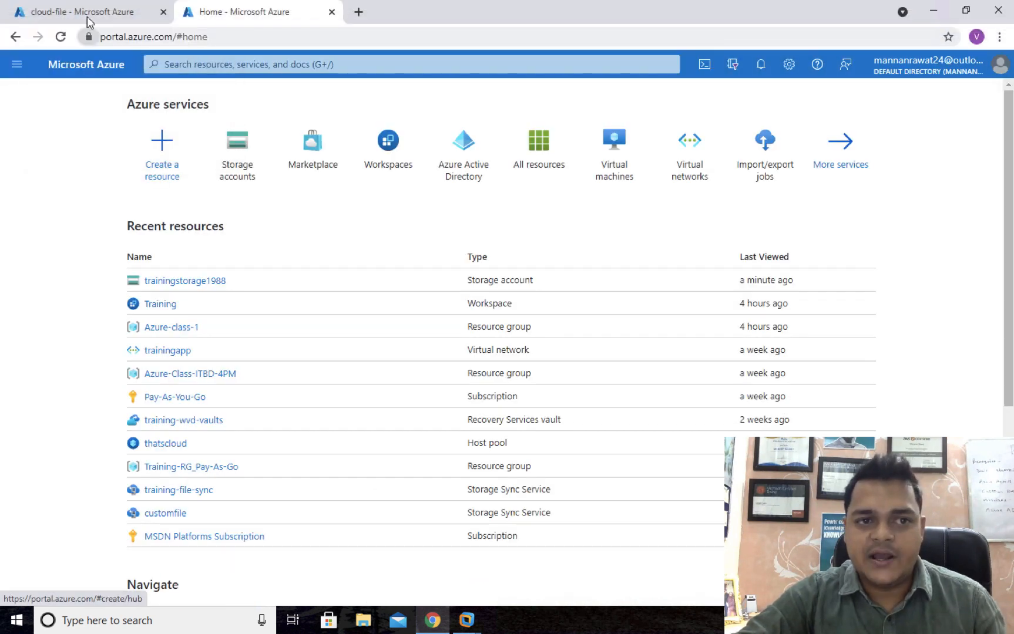
left_click(91, 14)
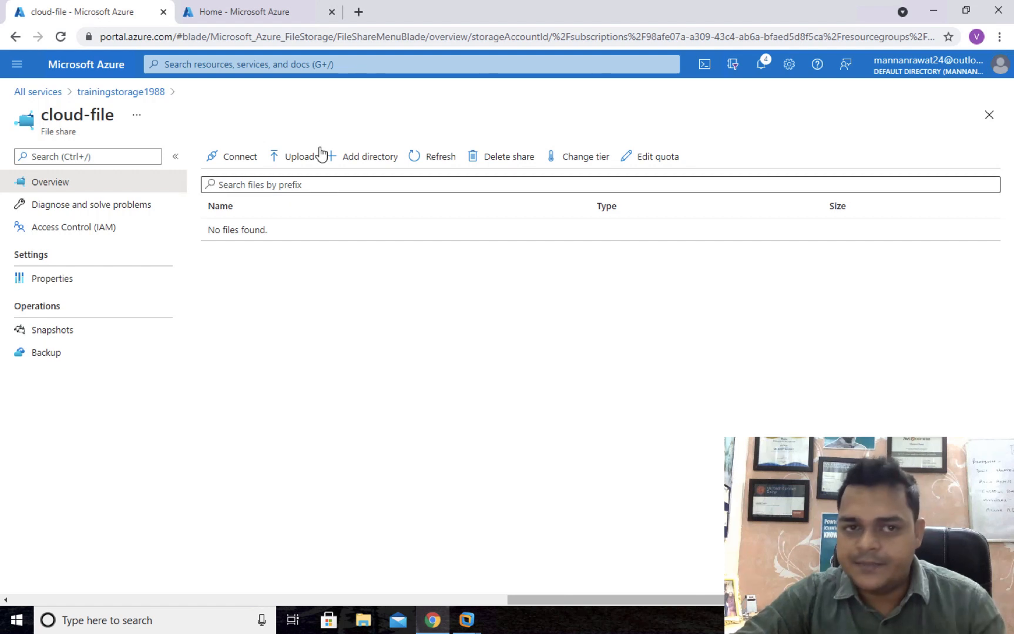
left_click(273, 16)
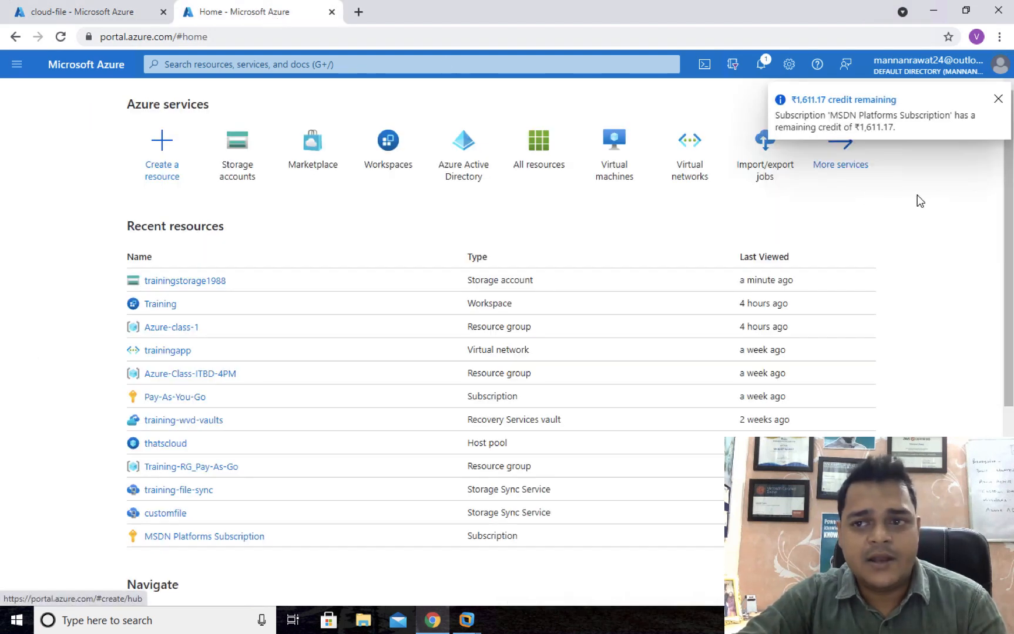
left_click(997, 100)
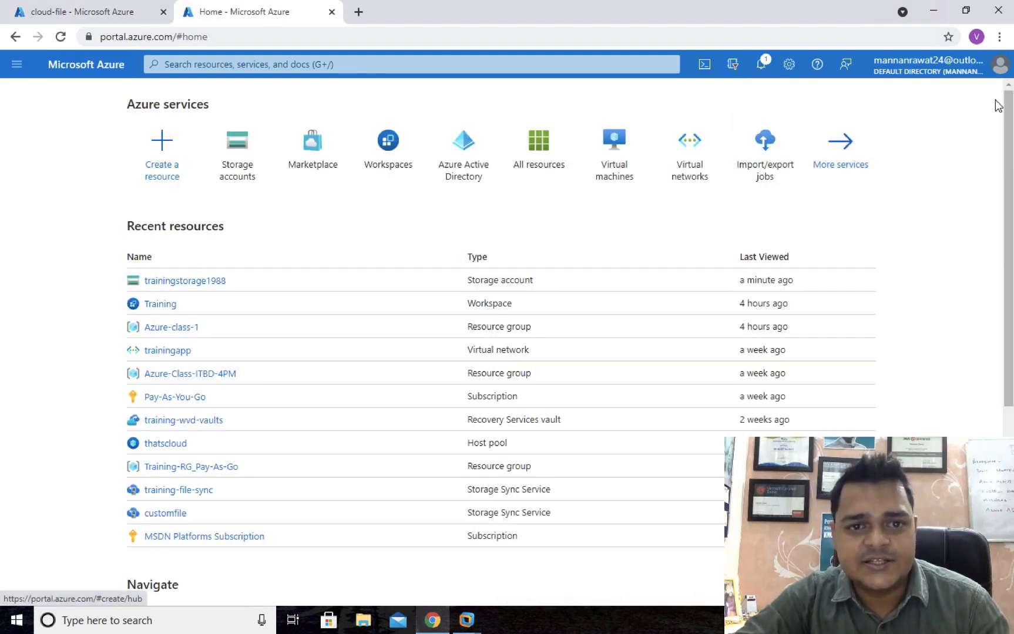
left_click(403, 61)
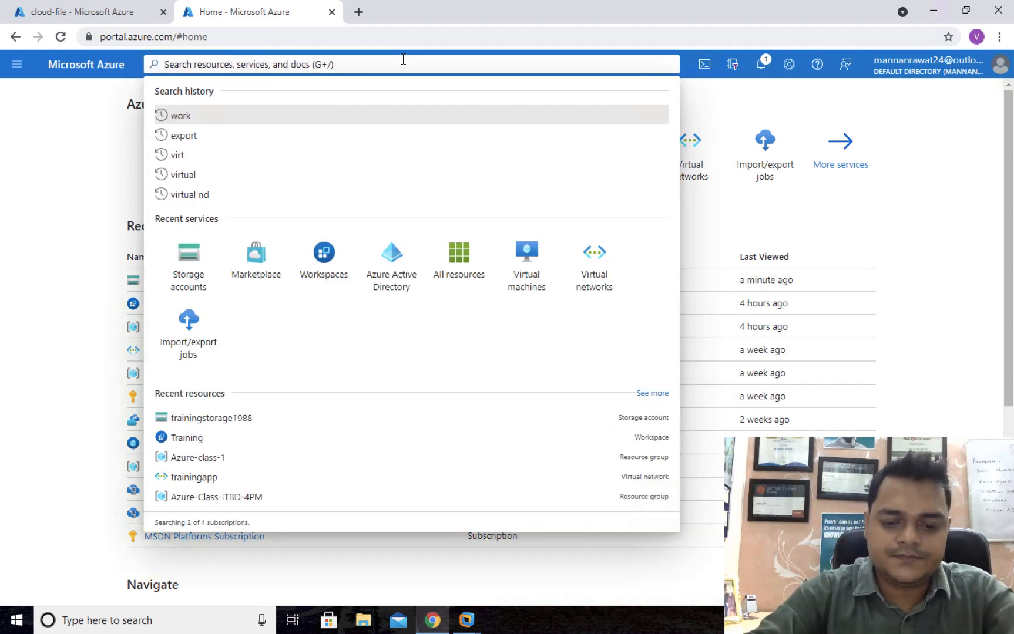
type("file sy")
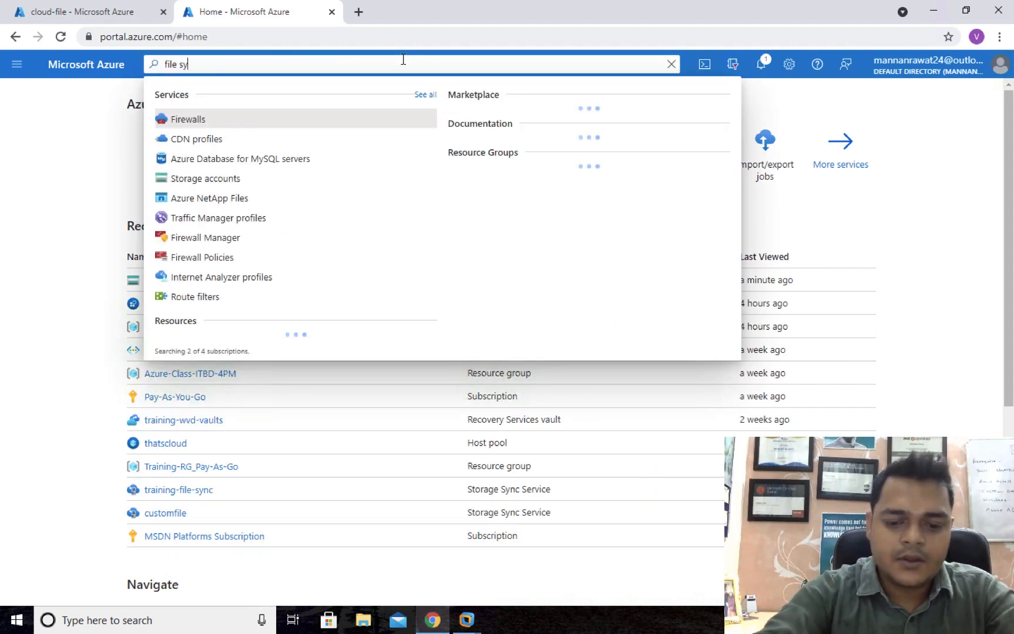
type("nc")
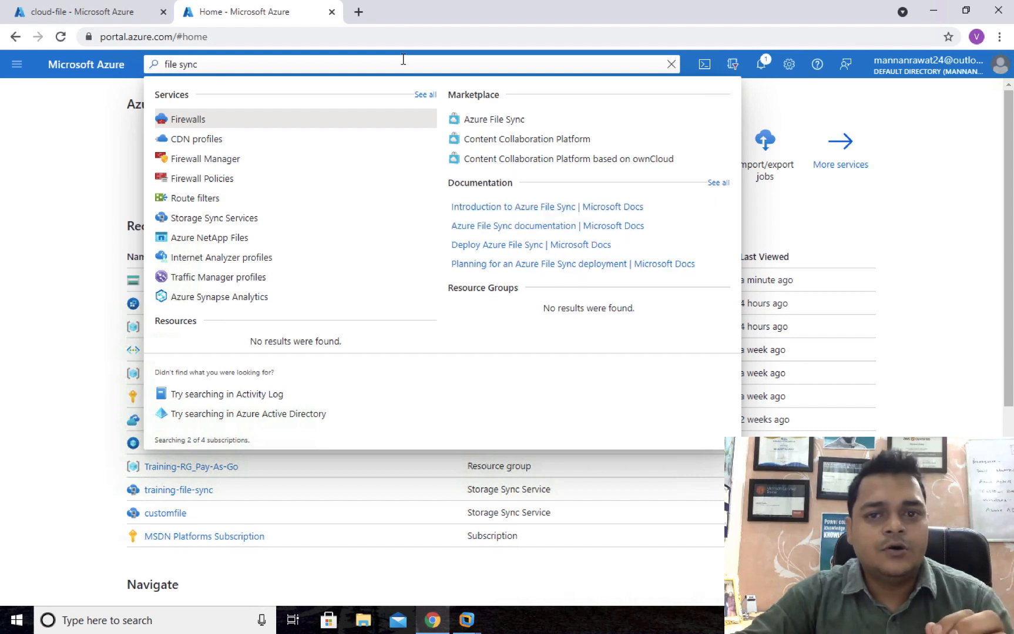
left_click(487, 120)
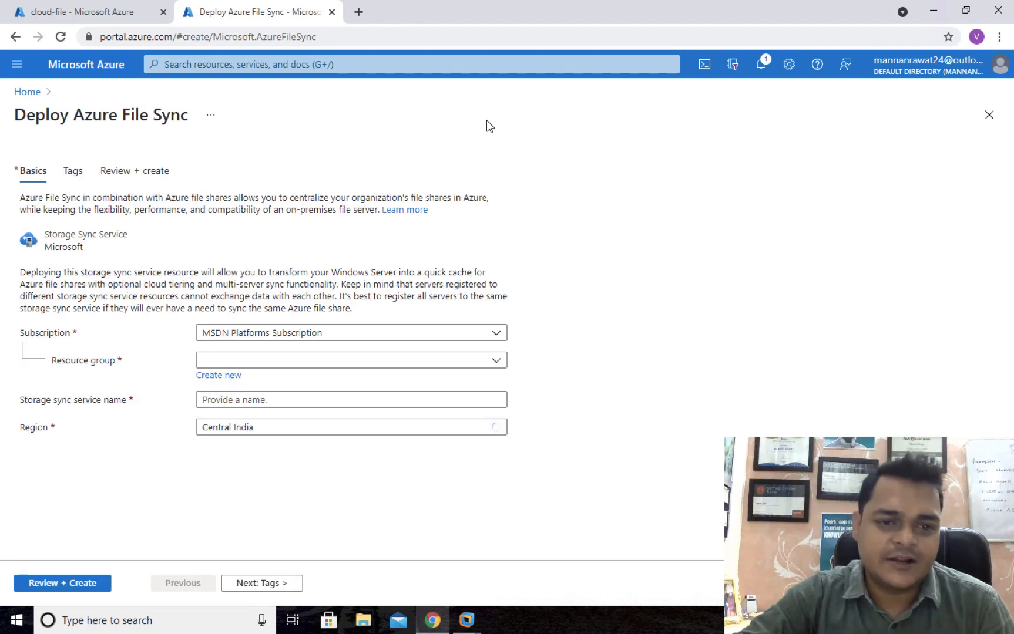
Check the trainingstorage1988 storage account's overview in the file share tab.
left_click(123, 15)
left_click(97, 93)
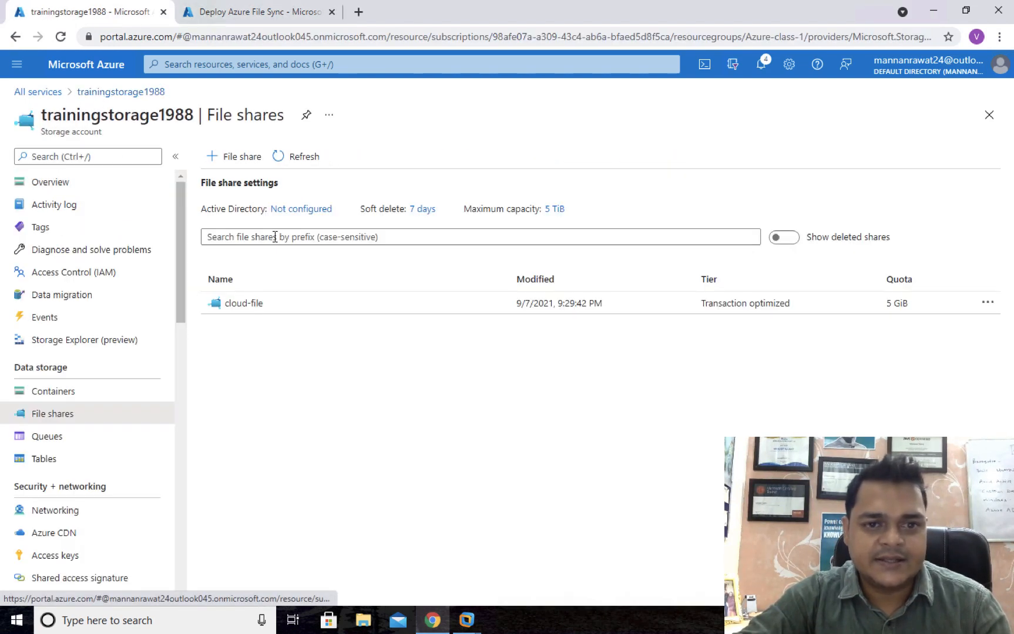
left_click(82, 184)
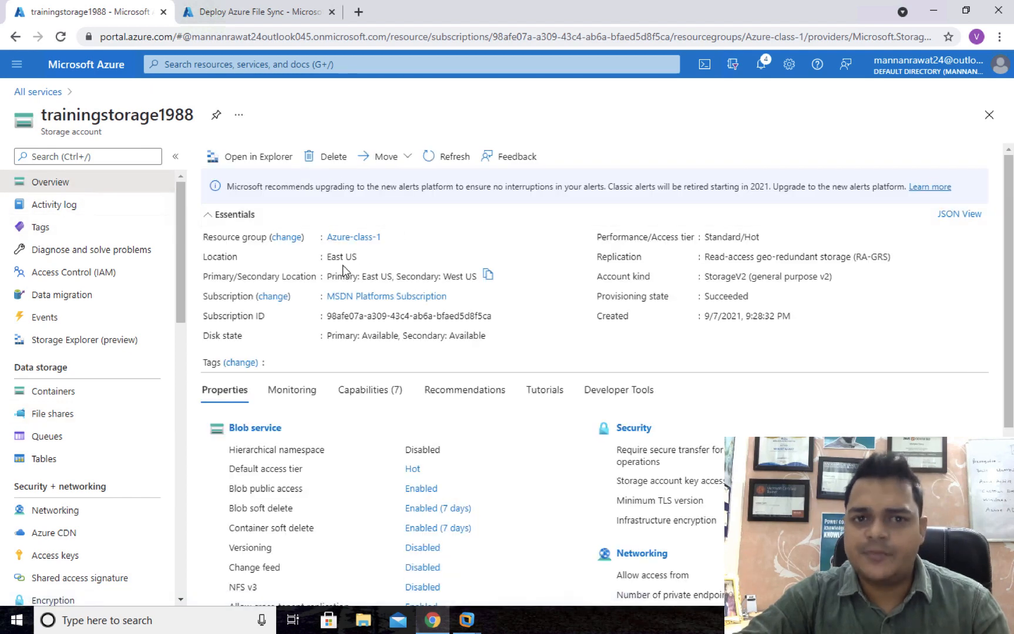
Fill in resource group Azure-class-1, name class-file-sync and region East US, then review and create.
left_click(271, 16)
left_click(261, 359)
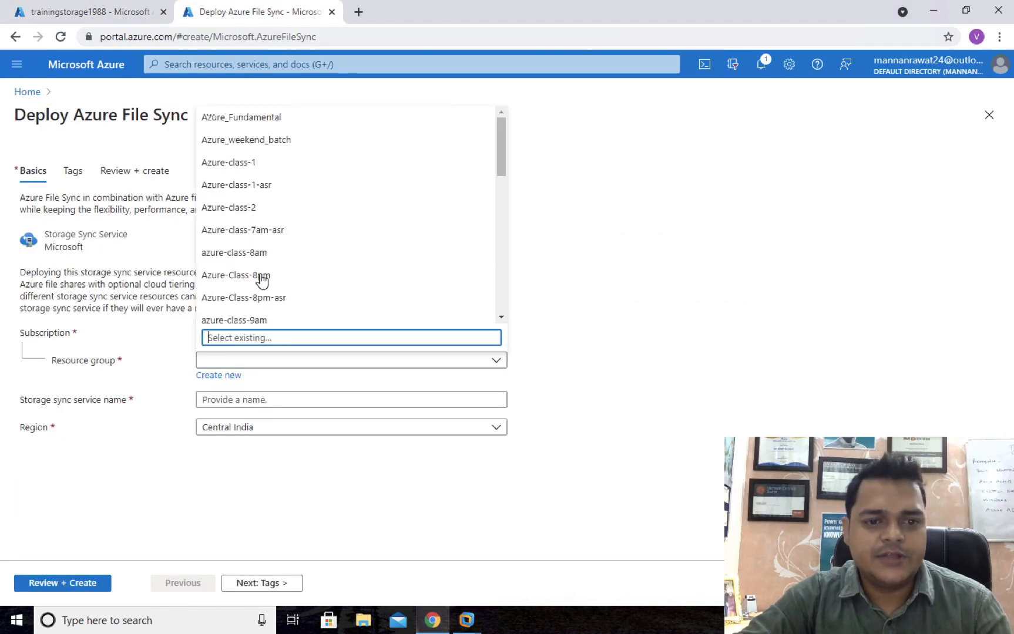
left_click(250, 164)
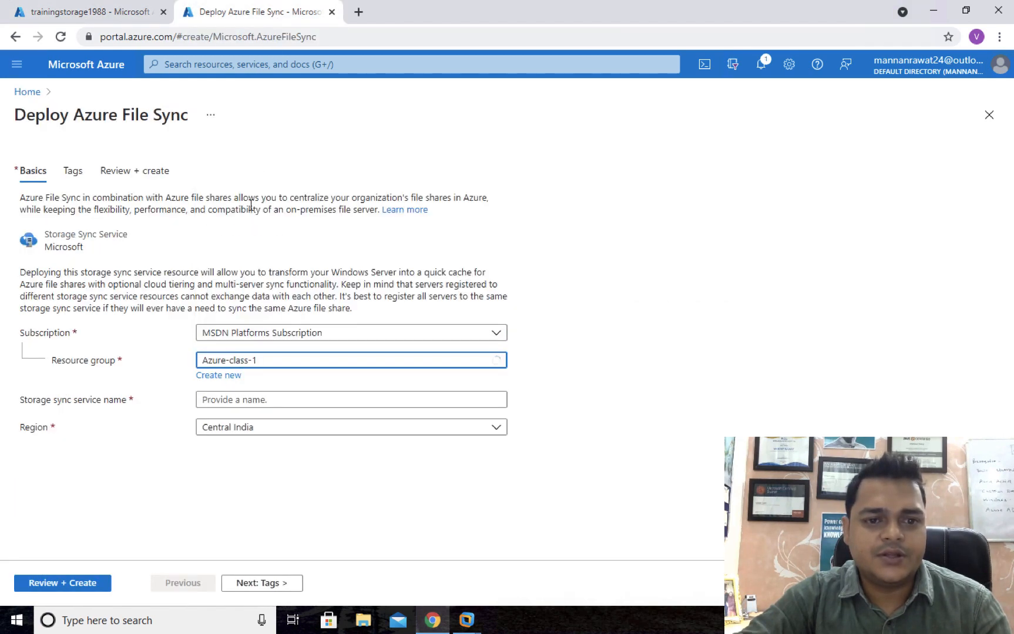
left_click(251, 404)
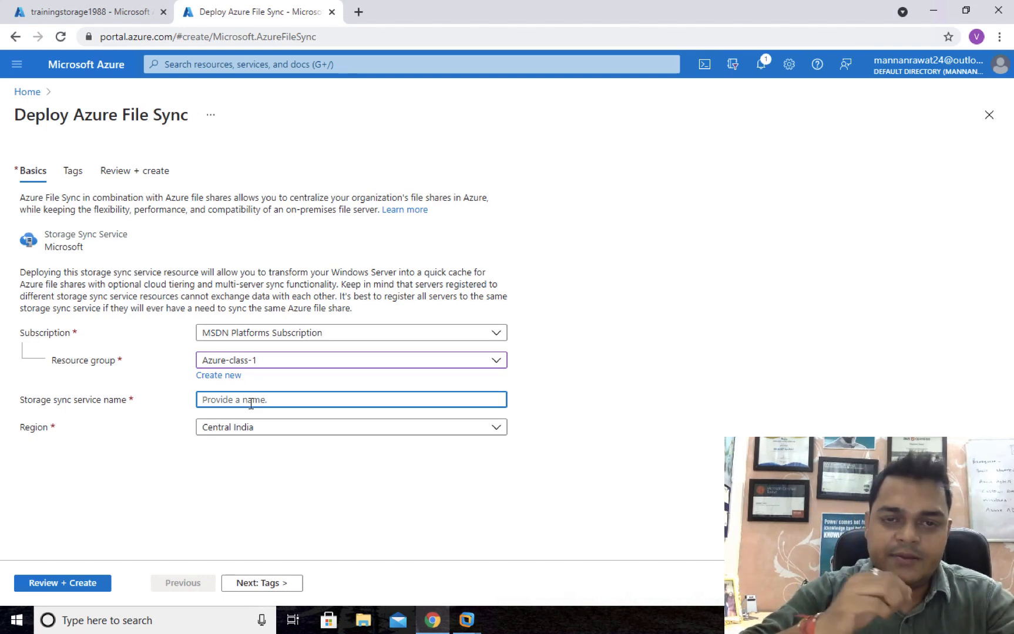
type("class-")
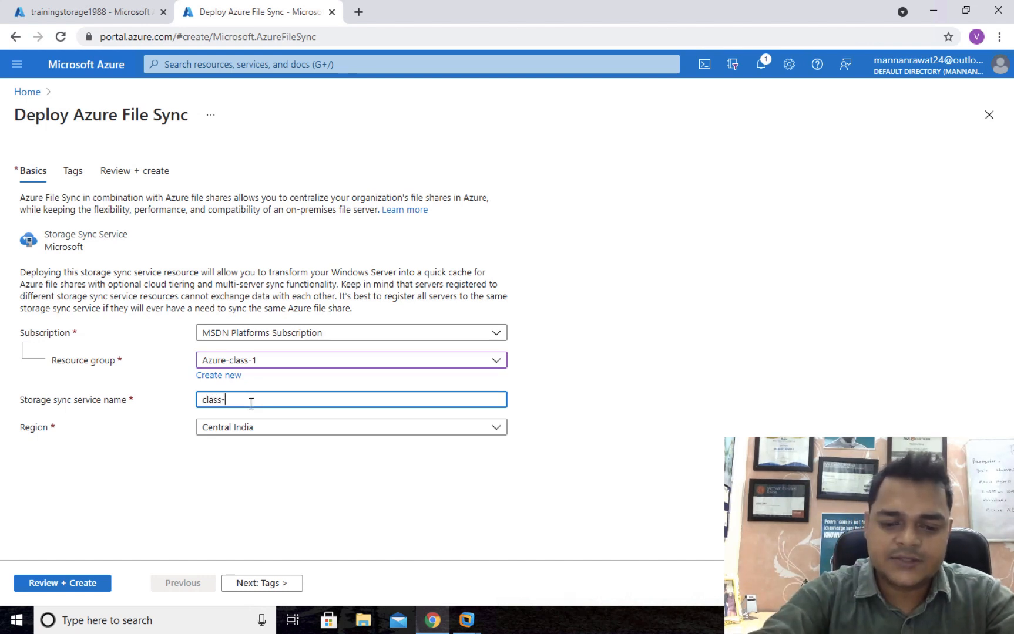
type("file-syn")
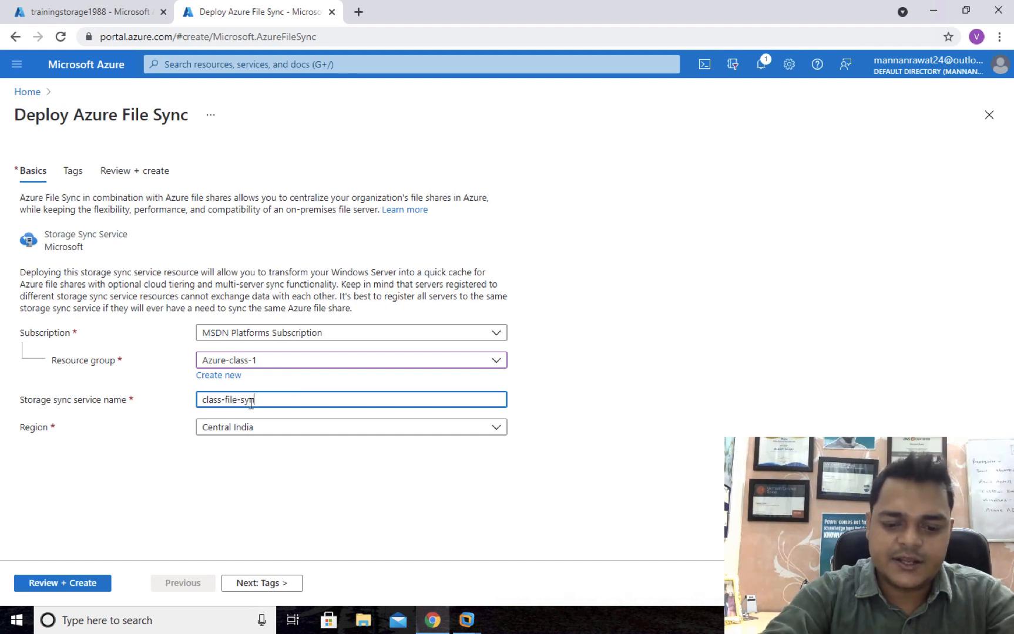
type("c")
left_click(270, 433)
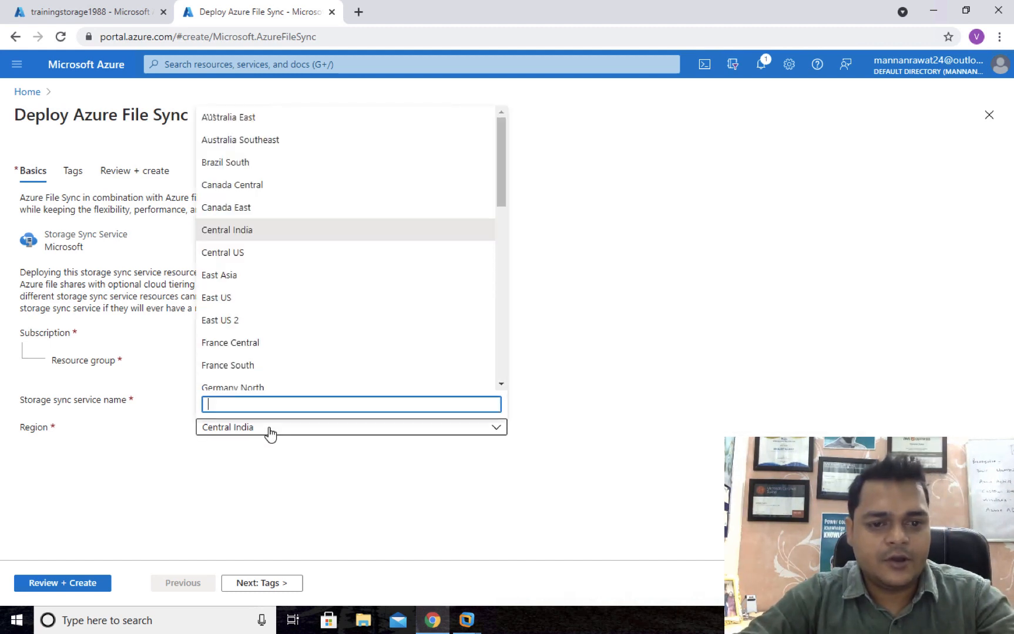
left_click(228, 297)
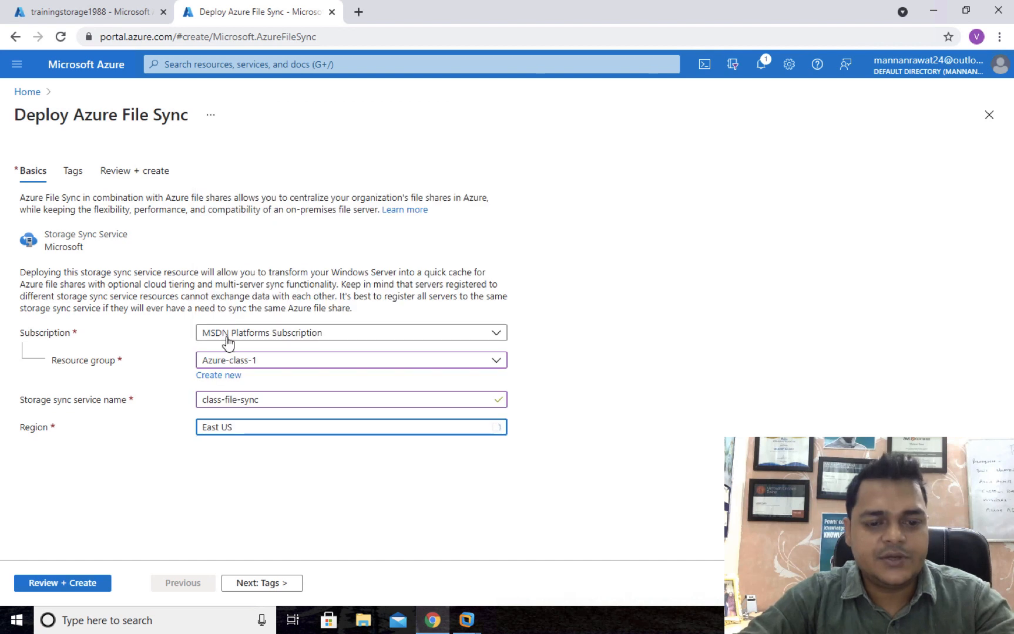
left_click(94, 583)
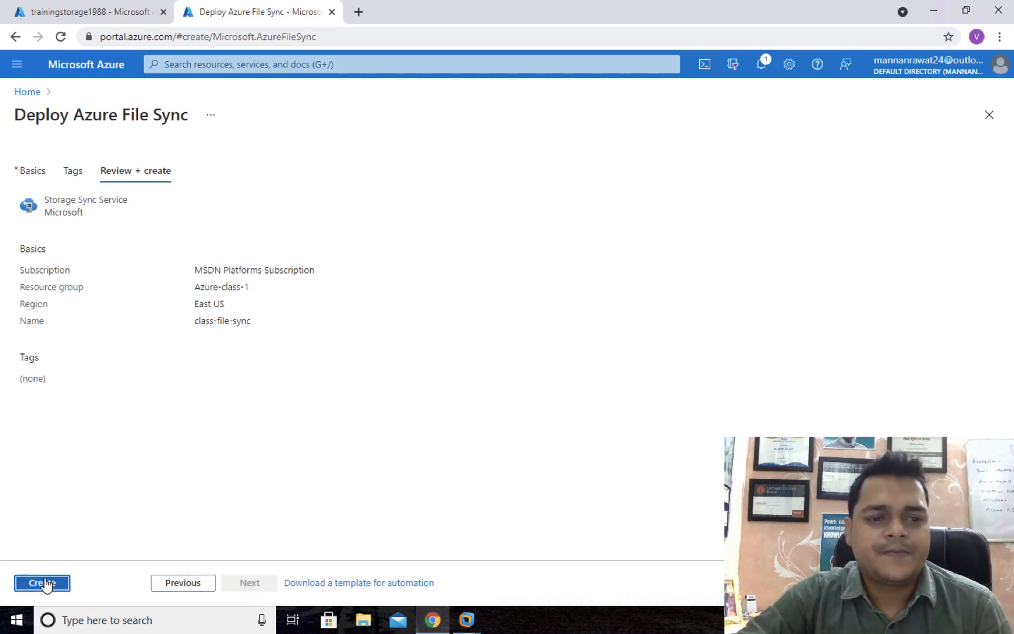
left_click(45, 583)
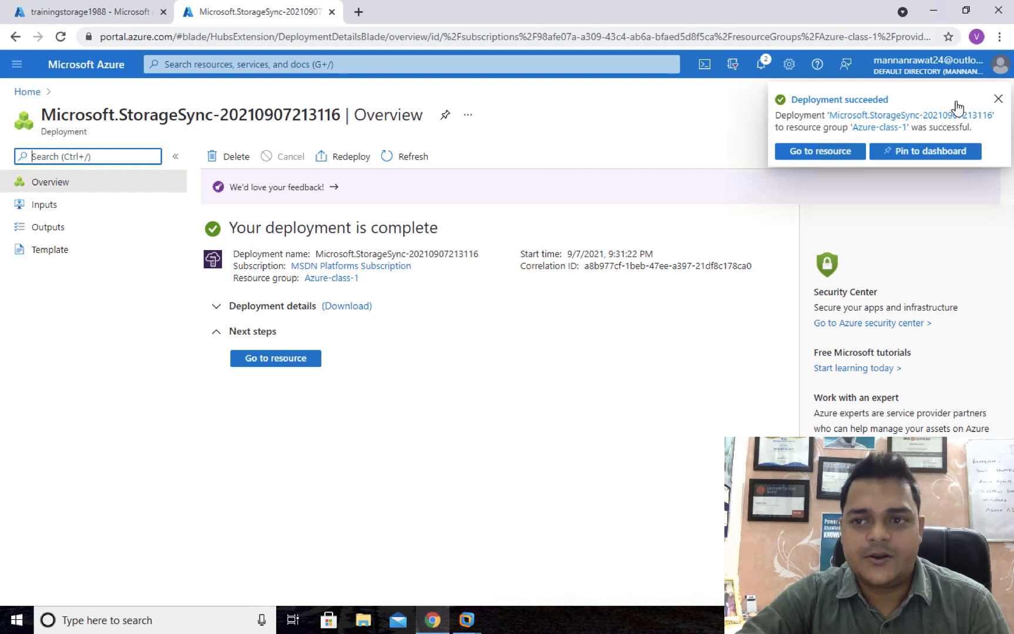
Dismiss the deployment notification and go to the class-file-sync resource.
left_click(998, 99)
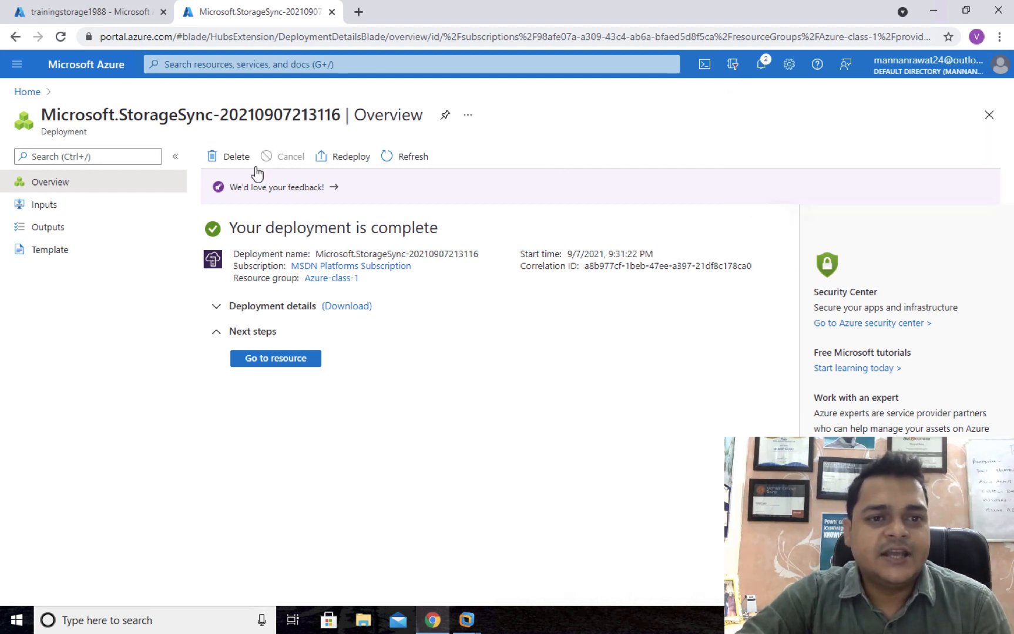
left_click(275, 358)
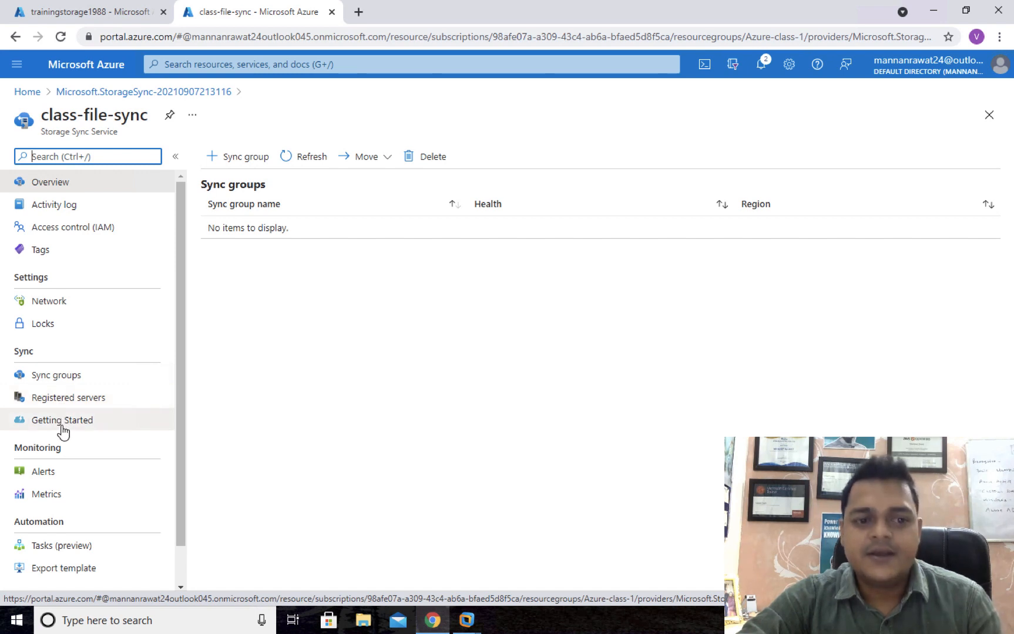
Check class-file-sync's Registered servers and follow the Azure File Sync agent download link.
left_click(52, 405)
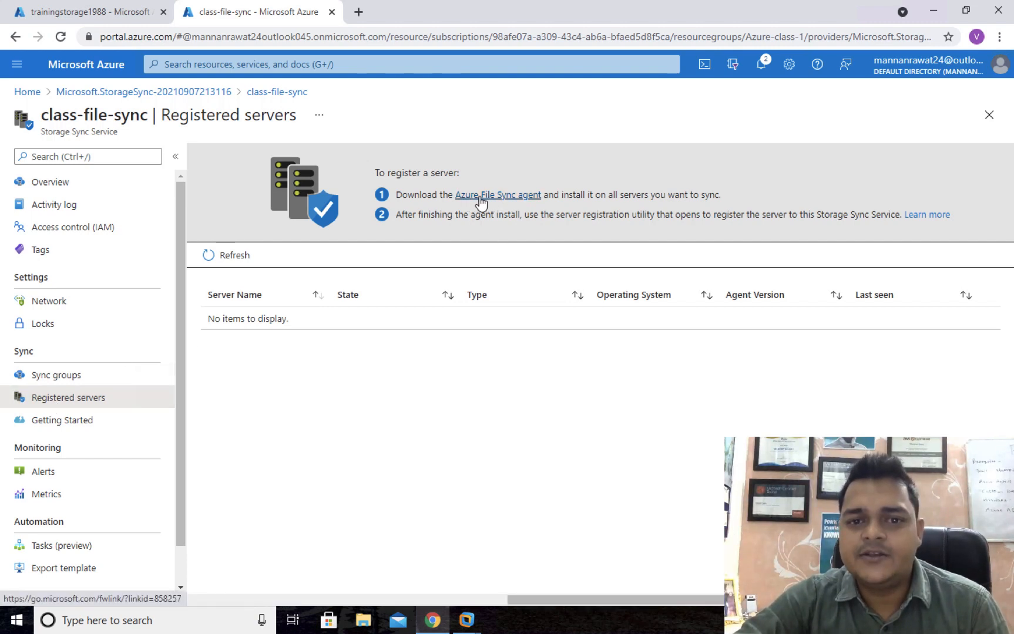
left_click(515, 200)
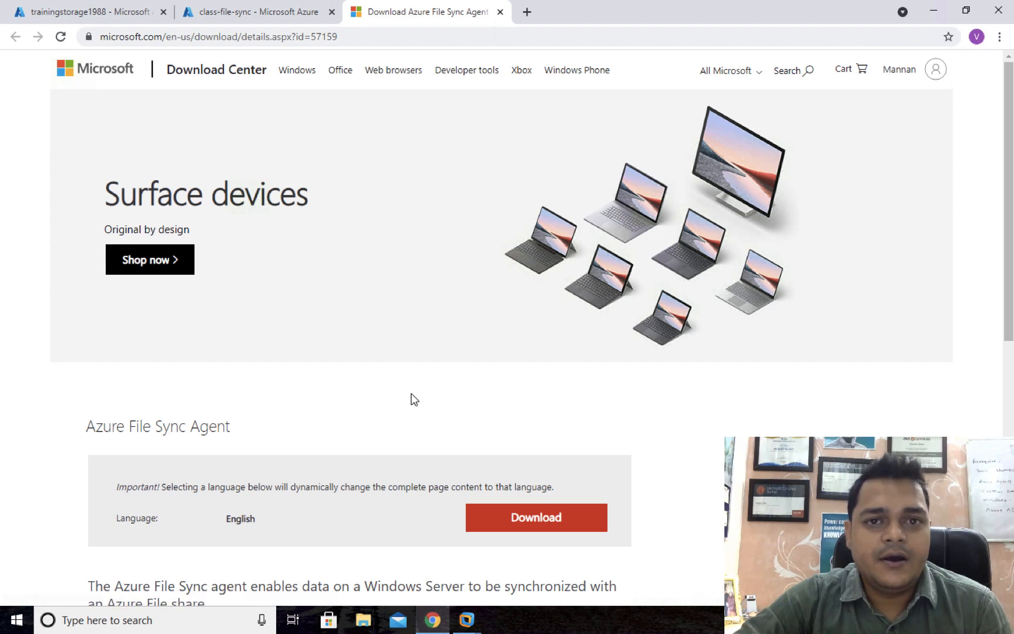
Download StorageSyncAgent_WS2012R2.msi and show it in the Downloads folder.
scroll(414, 399, "down", 3)
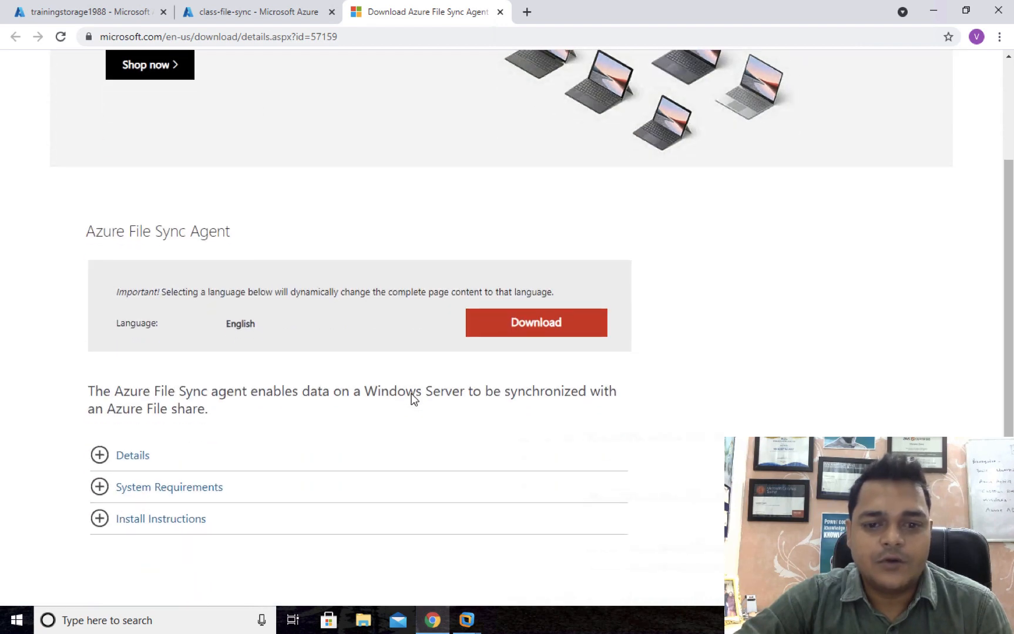
left_click(537, 324)
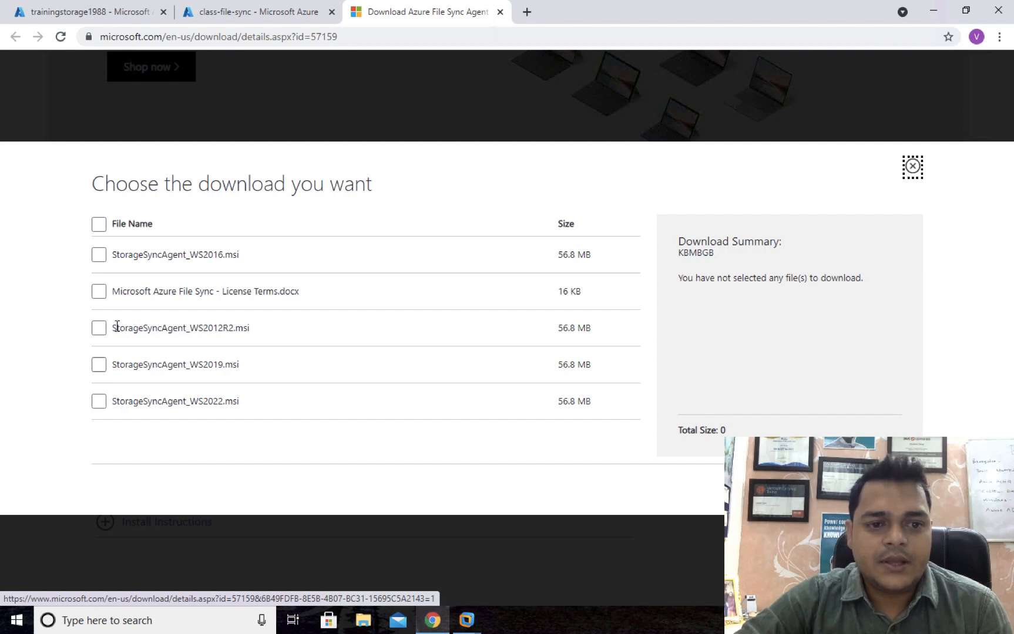
left_click(99, 328)
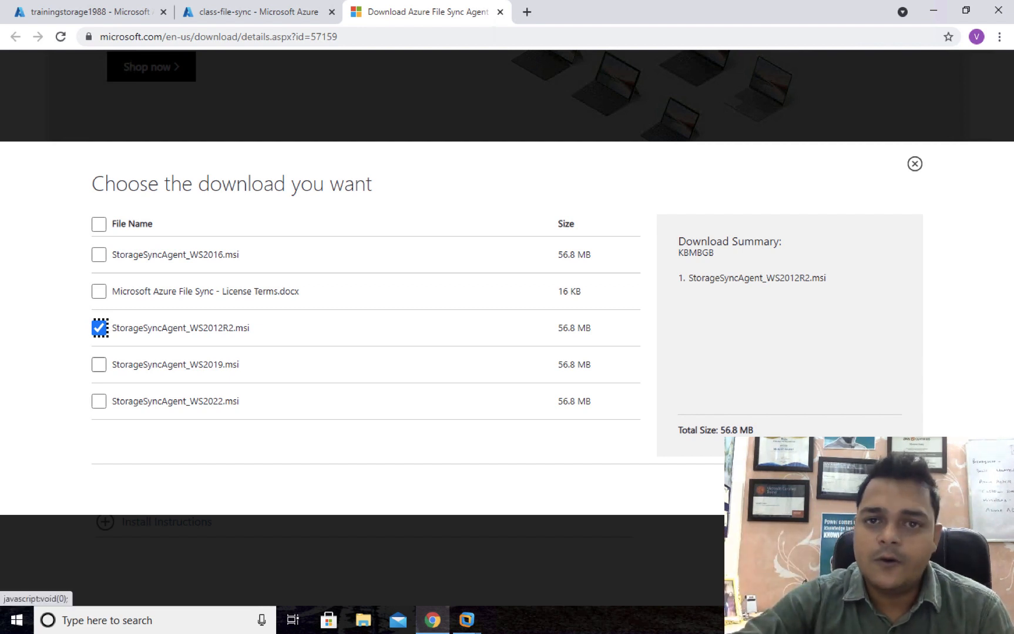
left_click(895, 490)
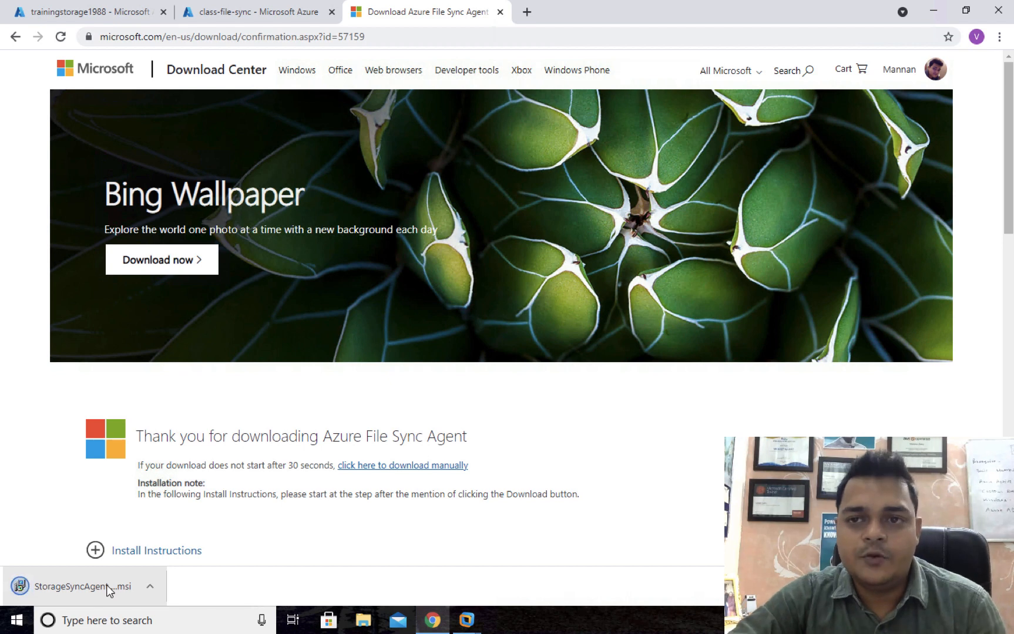
left_click(151, 586)
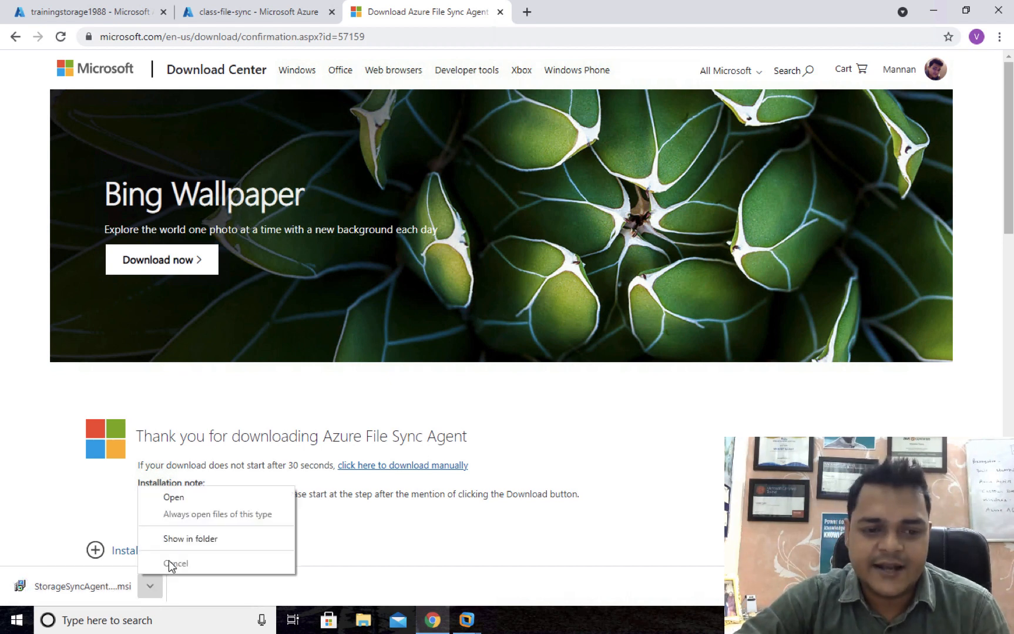
left_click(189, 539)
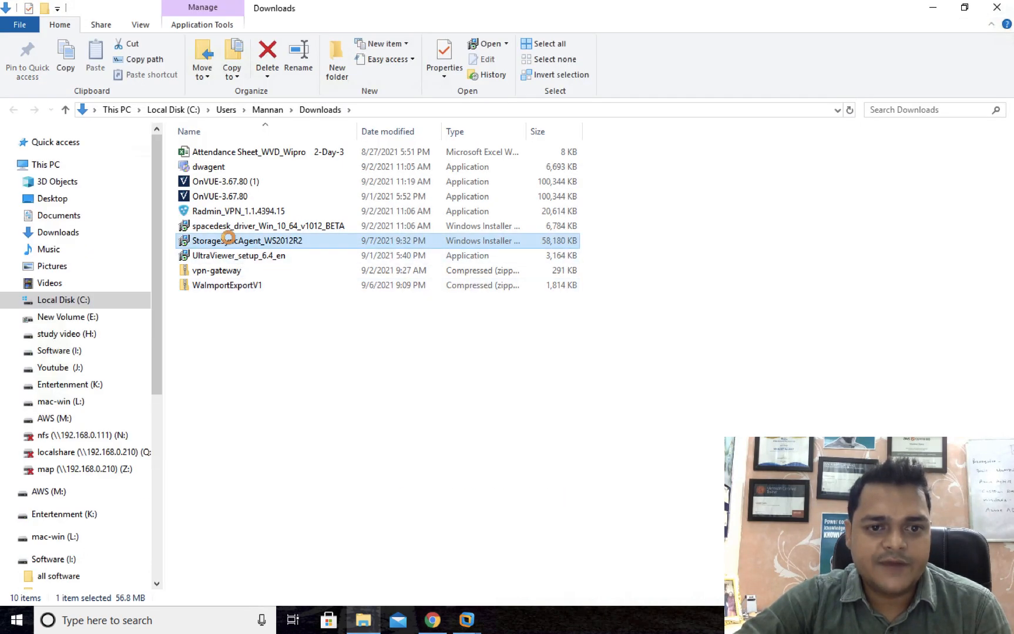
Copy StorageSyncAgent_WS2012R2.msi from Downloads and paste it onto the Domain VM's desktop.
right_click(229, 239)
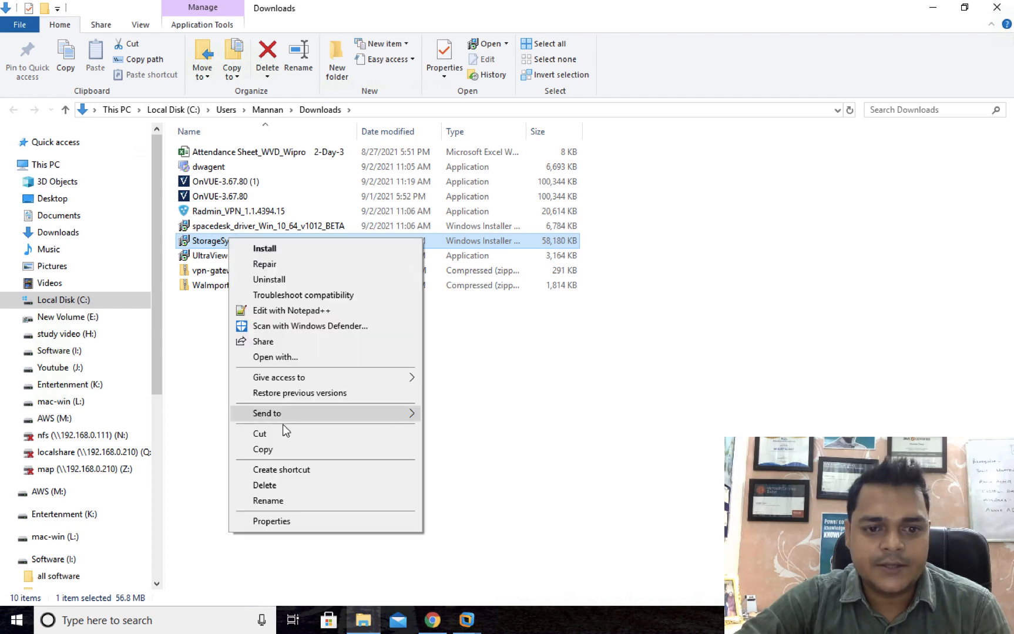
left_click(263, 450)
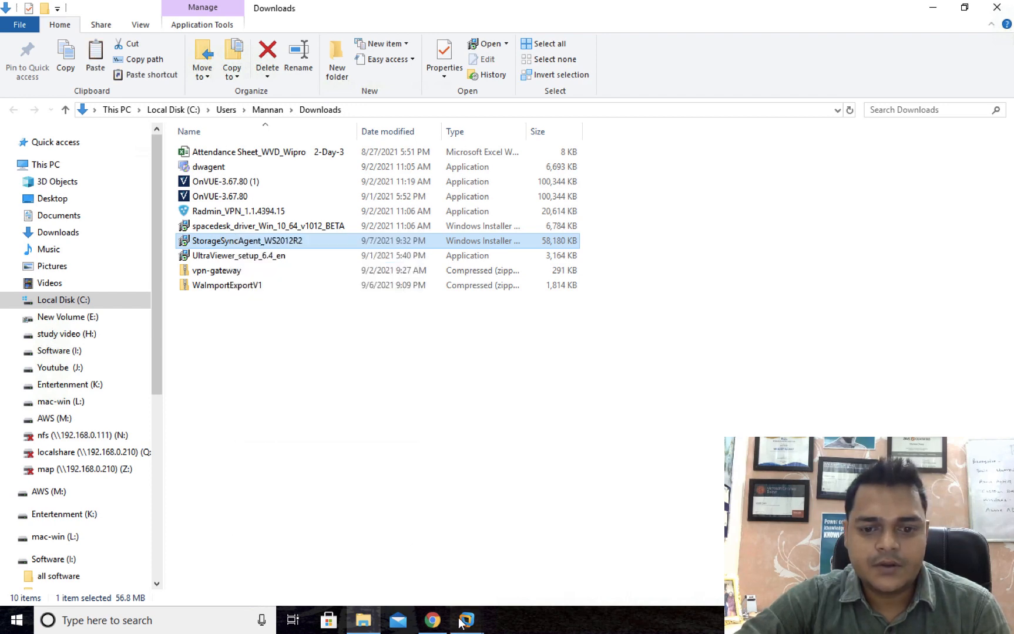
left_click(467, 619)
left_click(437, 519)
right_click(345, 254)
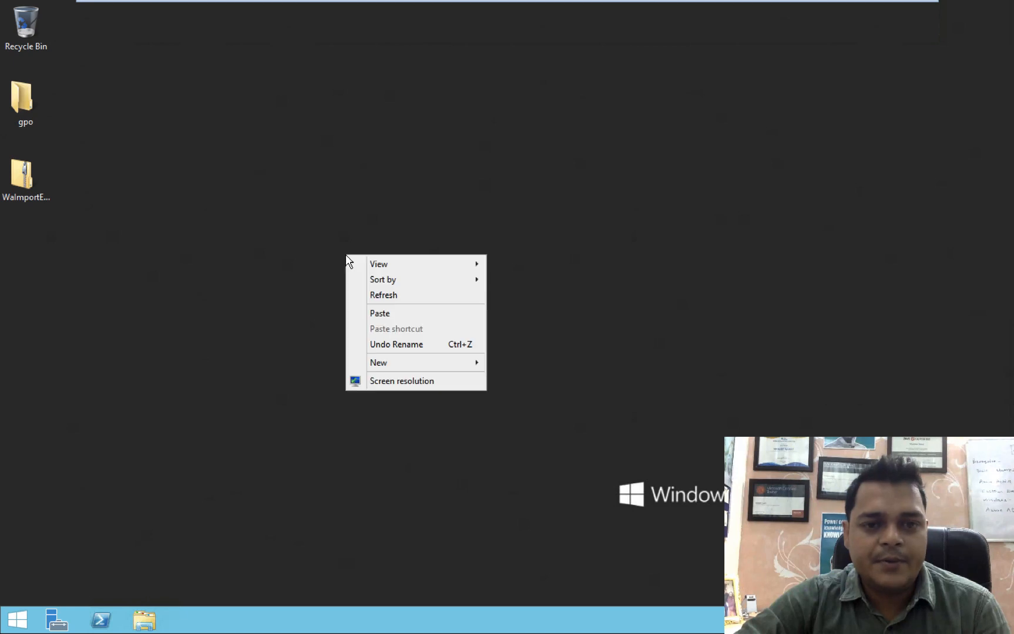
left_click(383, 315)
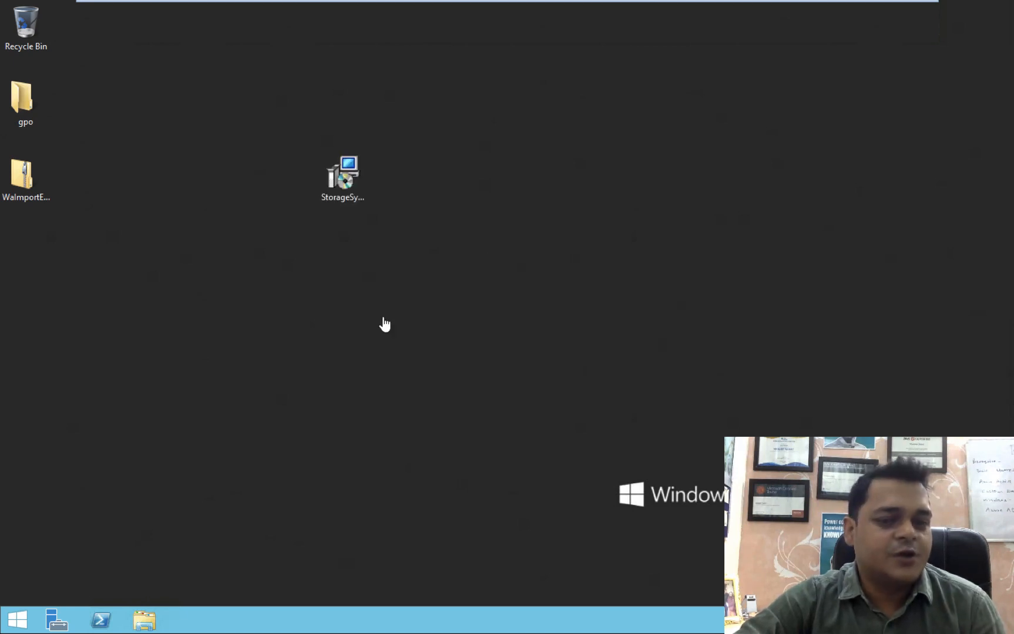
left_click(346, 186)
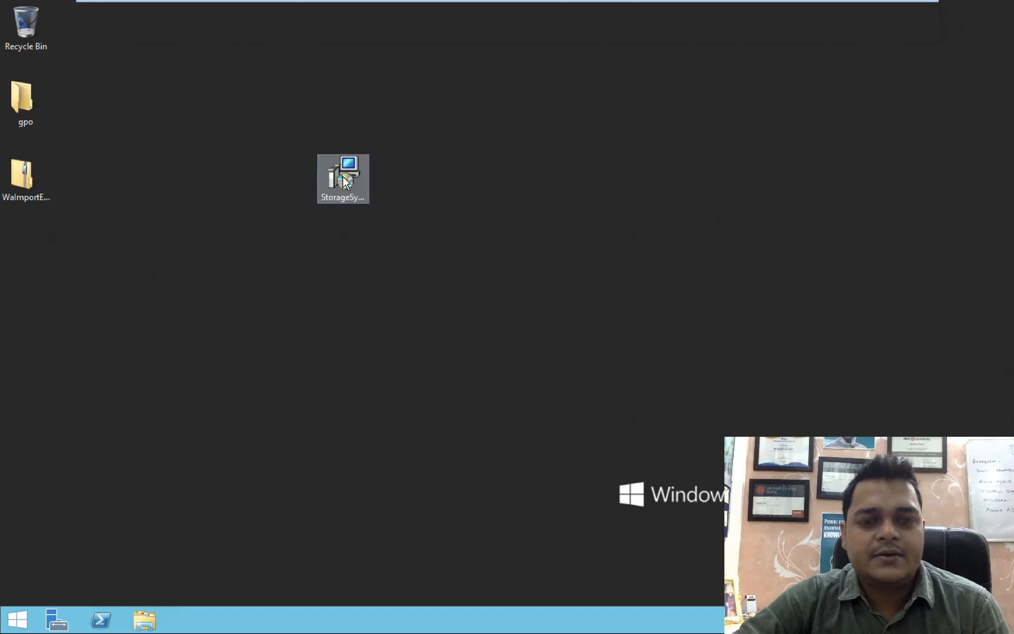
Run the Storage Sync agent installer and acknowledge its pending-restart warning.
right_click(343, 178)
left_click(383, 188)
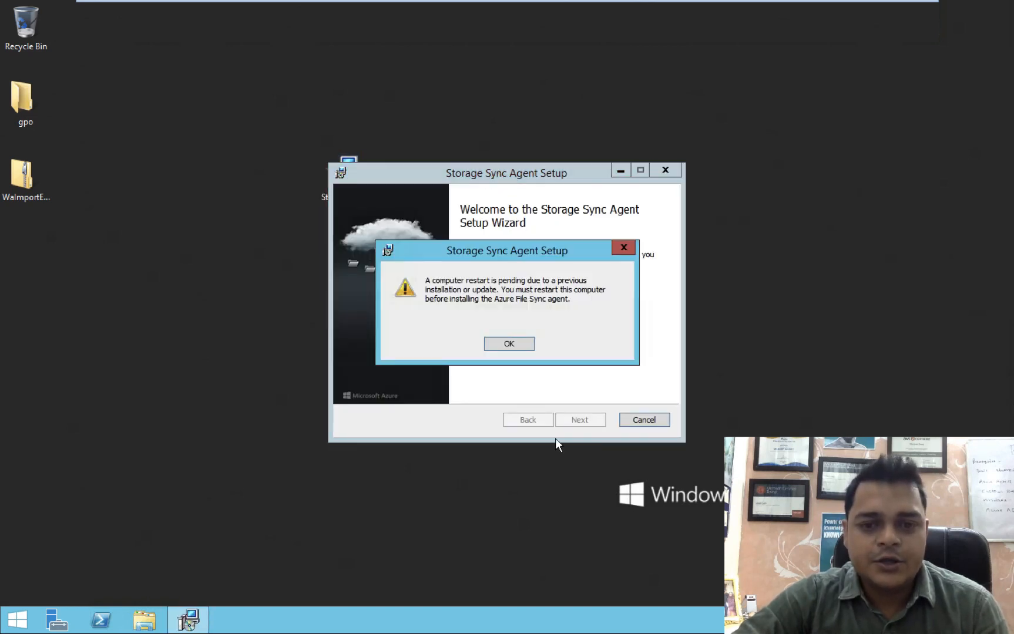
left_click(509, 344)
left_click(578, 418)
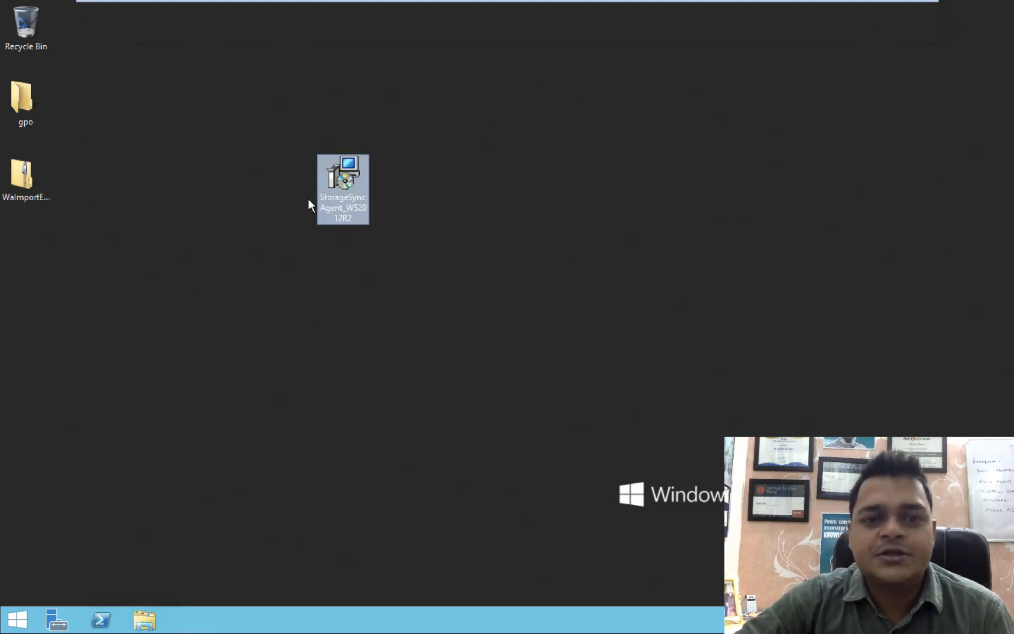
Sort the desktop icons by size and restart the server.
right_click(262, 167)
mouse_move(315, 190)
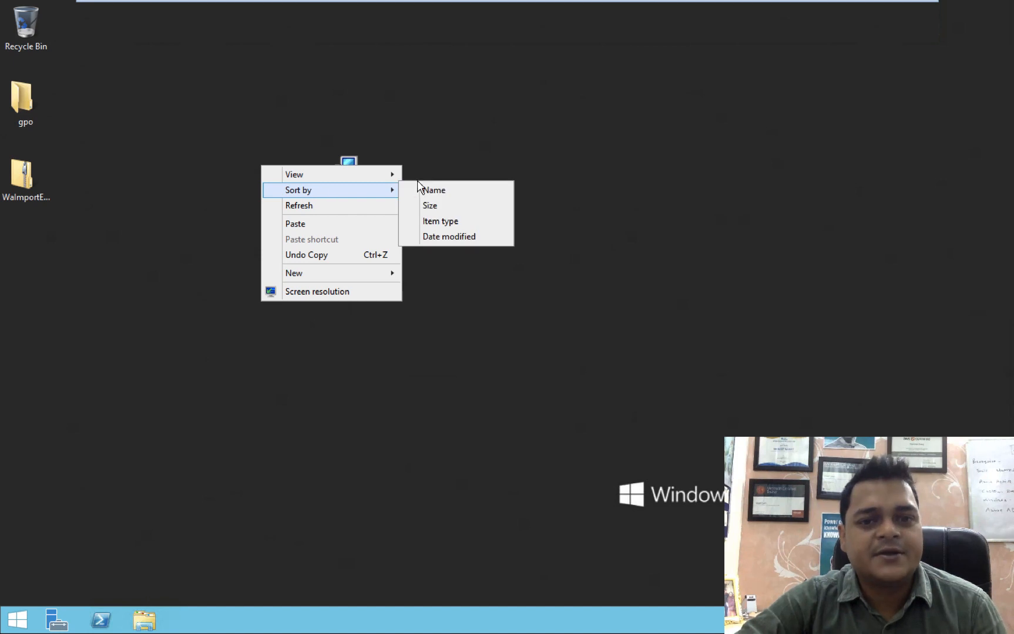
left_click(441, 207)
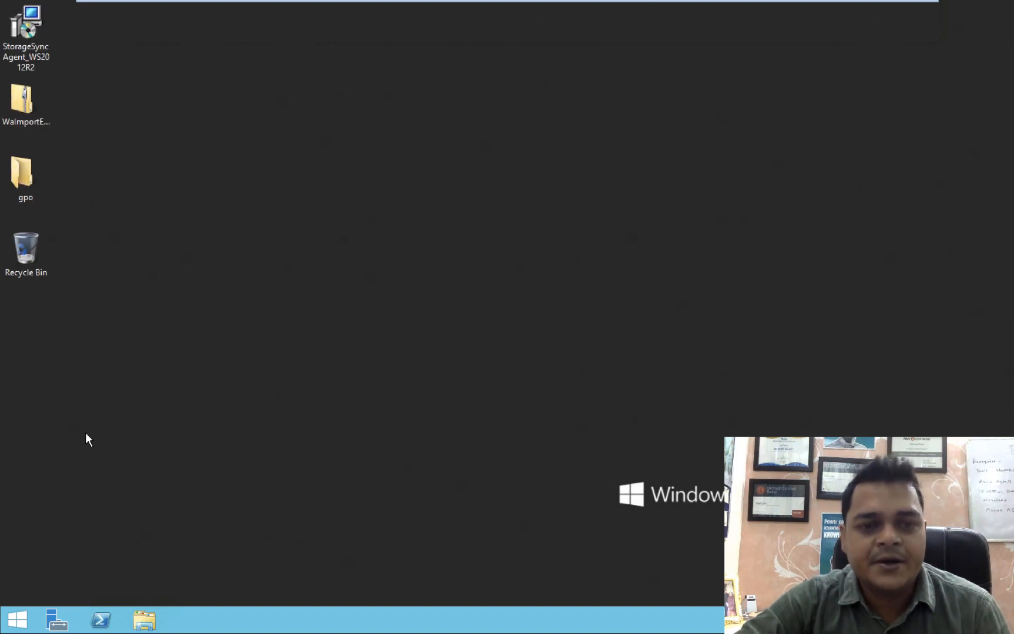
right_click(28, 614)
mouse_move(136, 589)
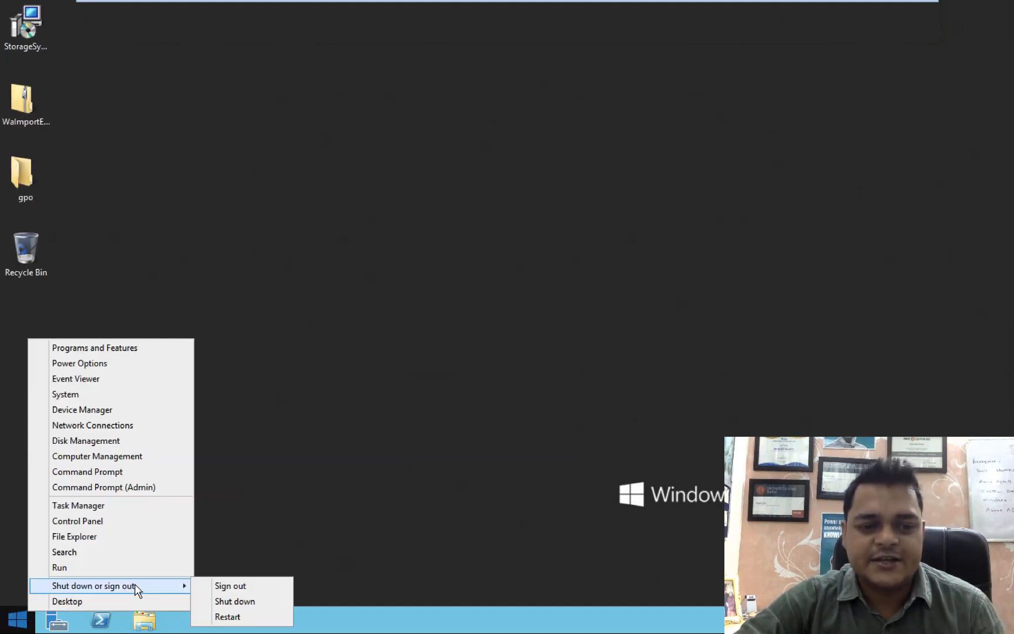
left_click(225, 619)
left_click(238, 591)
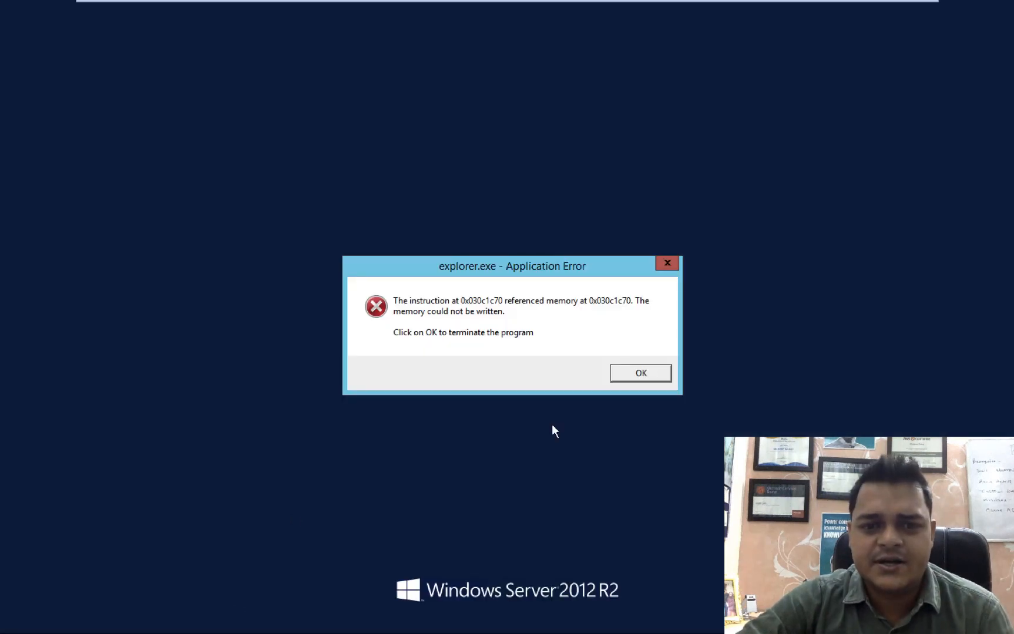
Dismiss the explorer.exe error, return to the restarted server session, and minimize Server Manager.
left_click(633, 372)
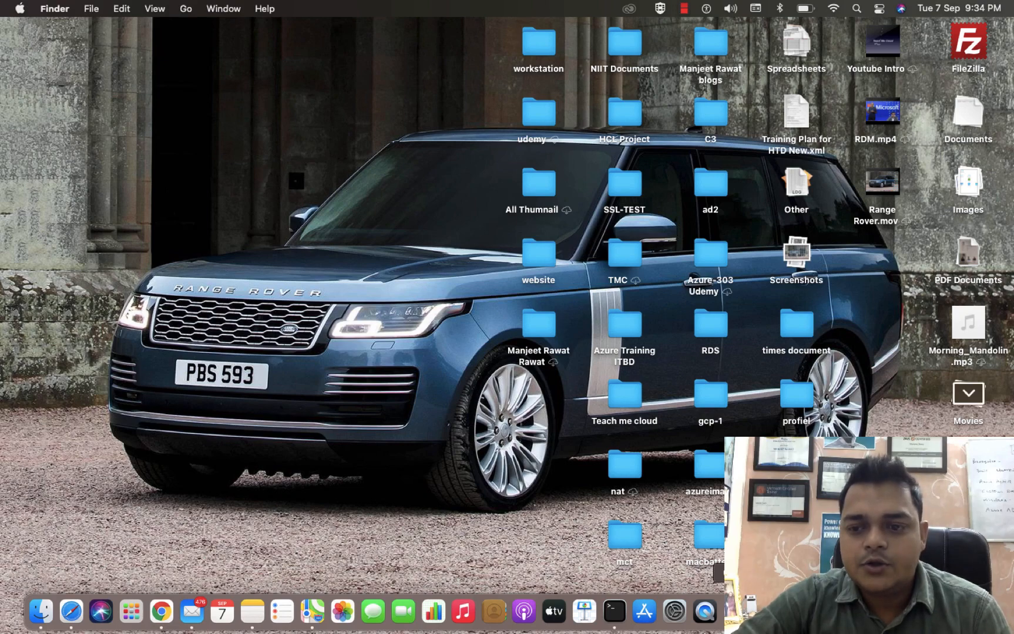
right_click(735, 611)
key("ctrl+Right")
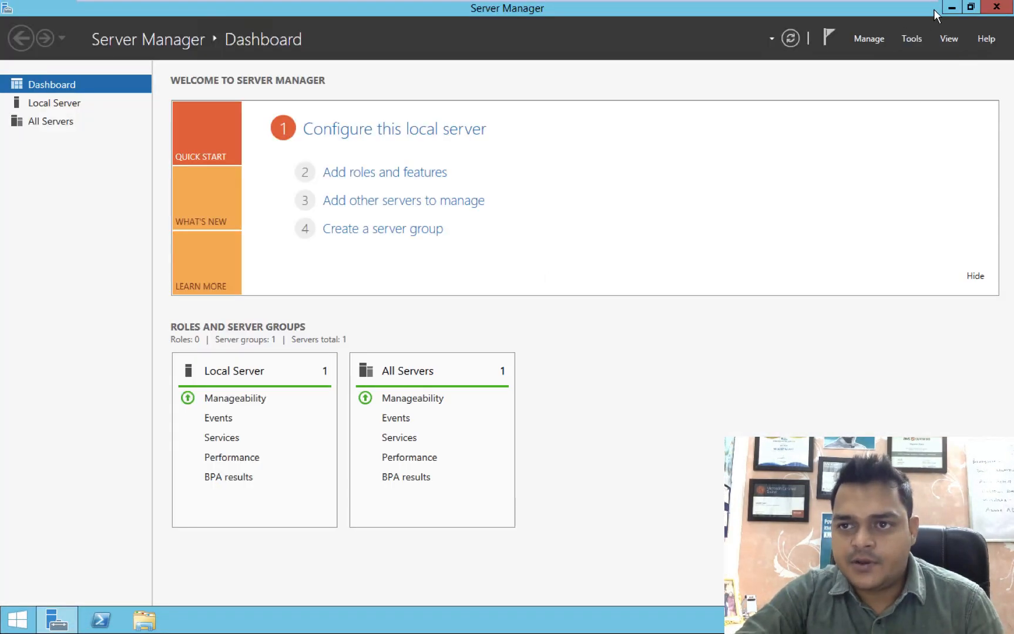
left_click(951, 7)
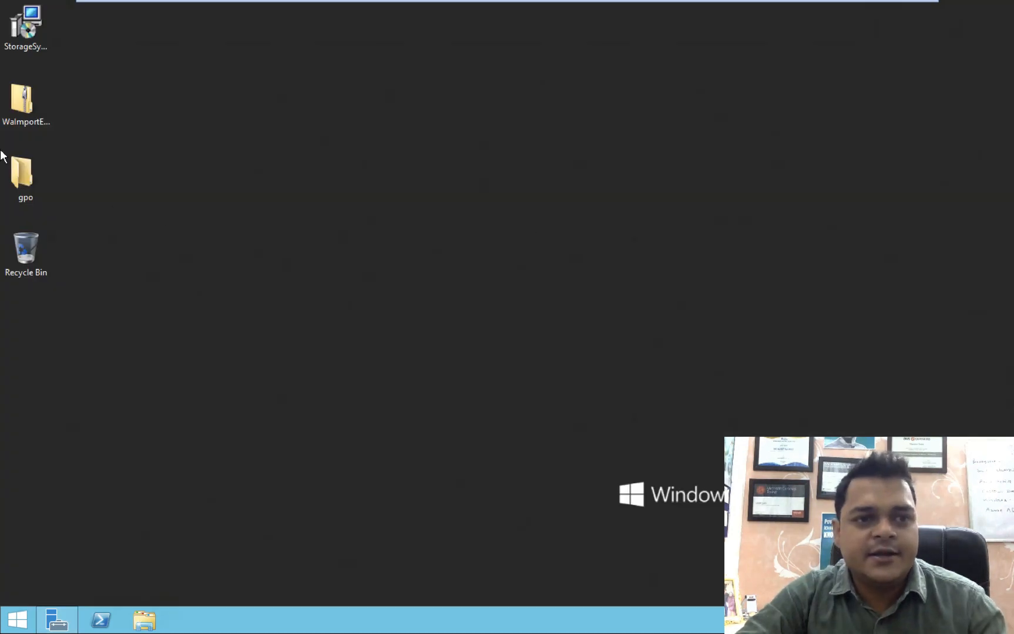
Install the Storage Sync agent keeping existing proxy settings and opting out of Microsoft Update.
right_click(31, 43)
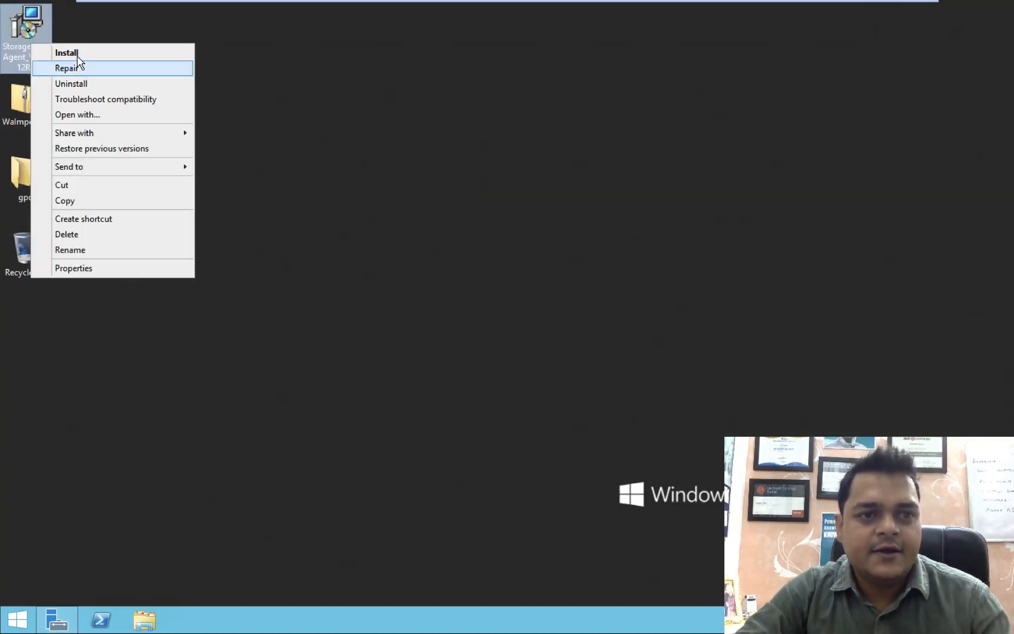
left_click(77, 54)
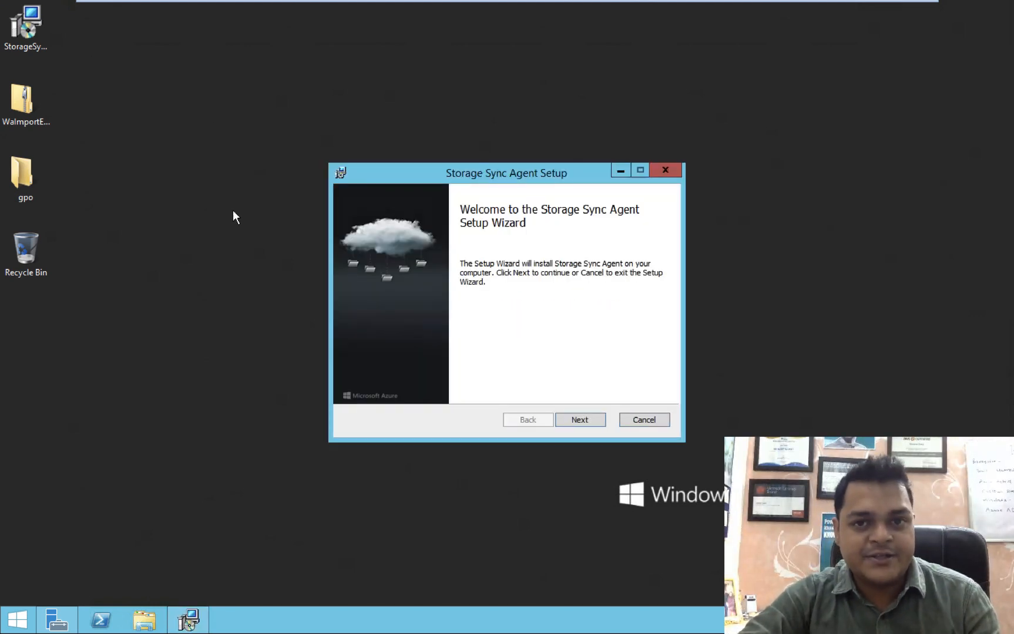
left_click(579, 421)
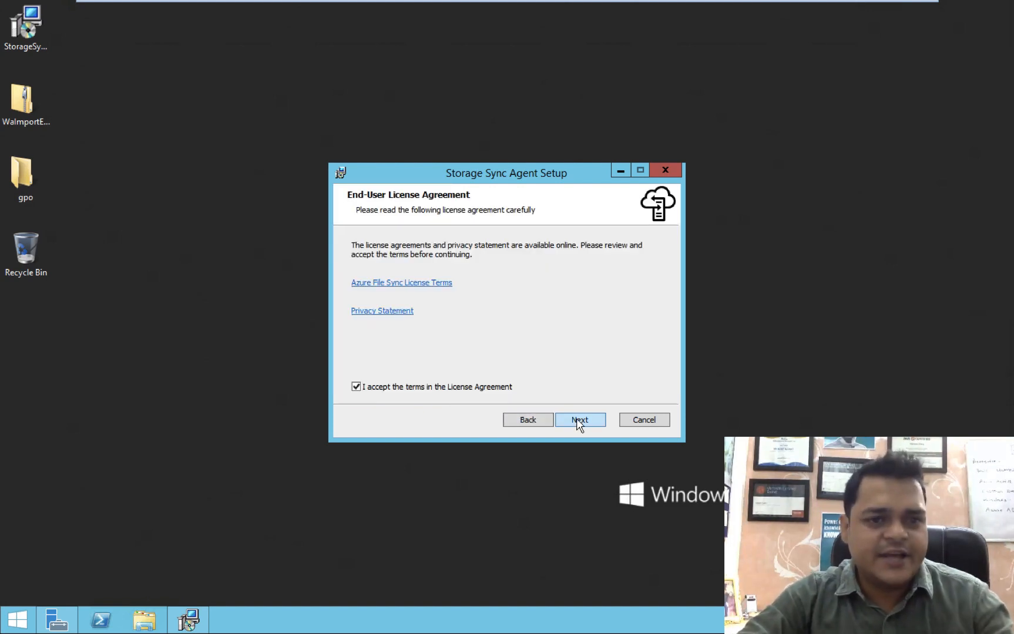
left_click(578, 421)
left_click(579, 420)
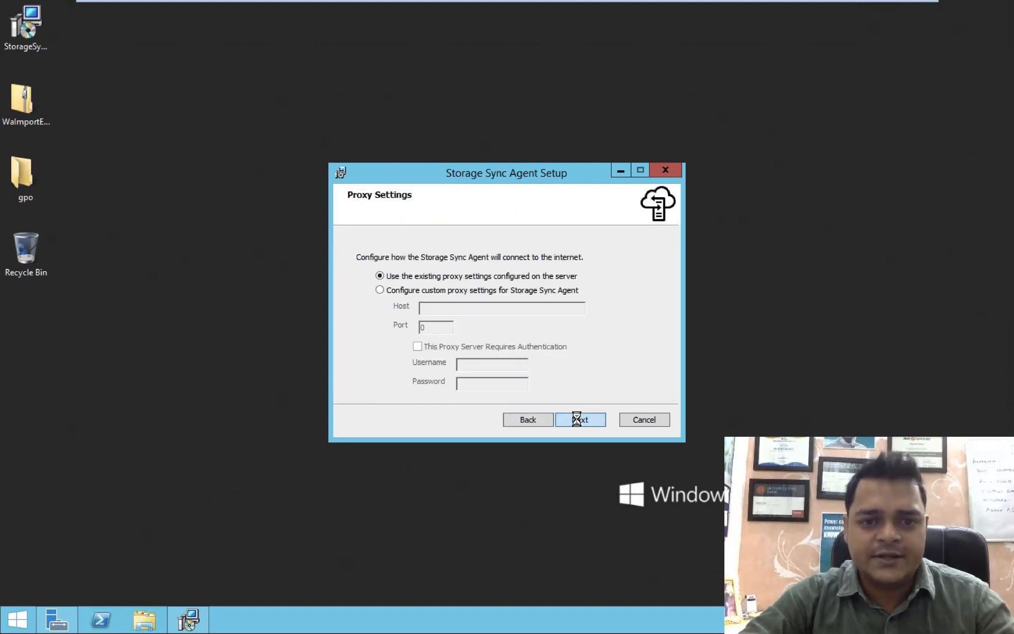
left_click(577, 420)
left_click(398, 329)
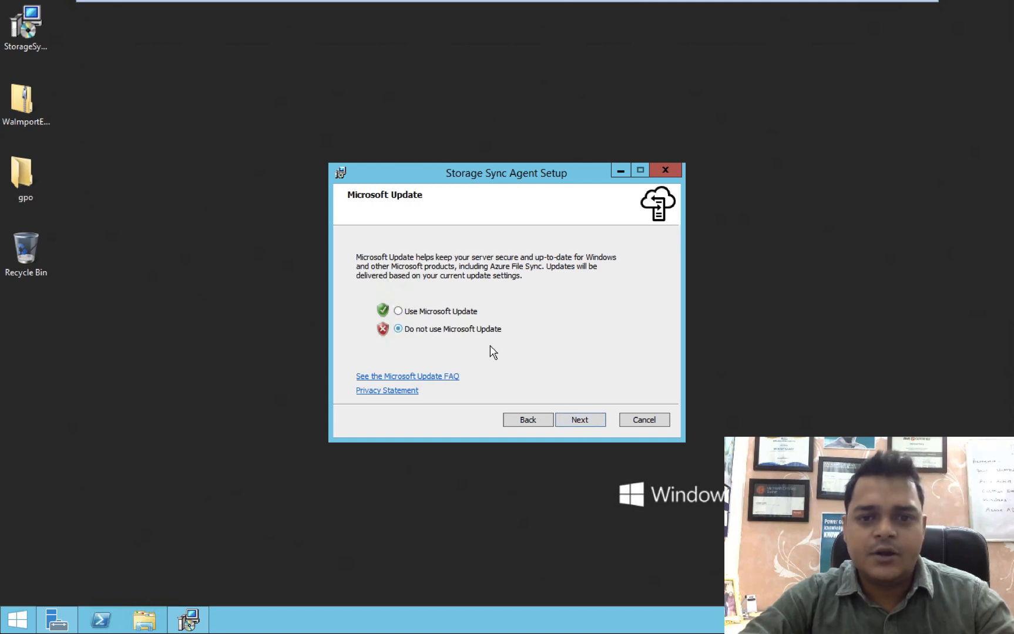
left_click(589, 422)
left_click(586, 419)
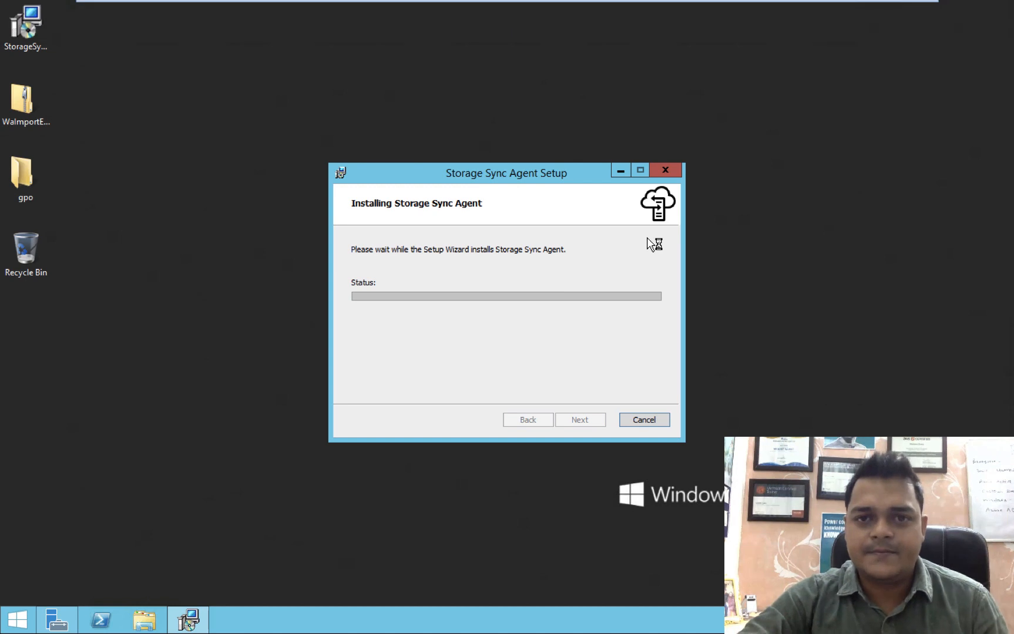
In the browser, search the portal for 'azure file' and open Azure File Sync.
key("ctrl+Left")
key("ctrl+Right")
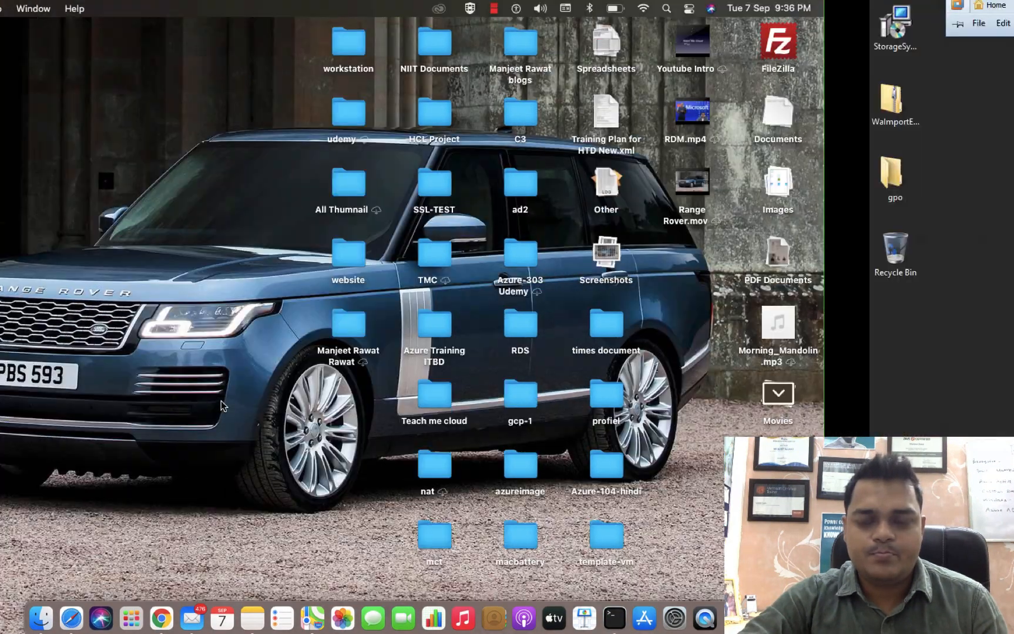
key("ctrl+Right")
key("ctrl+Left")
key("ctrl+Left")
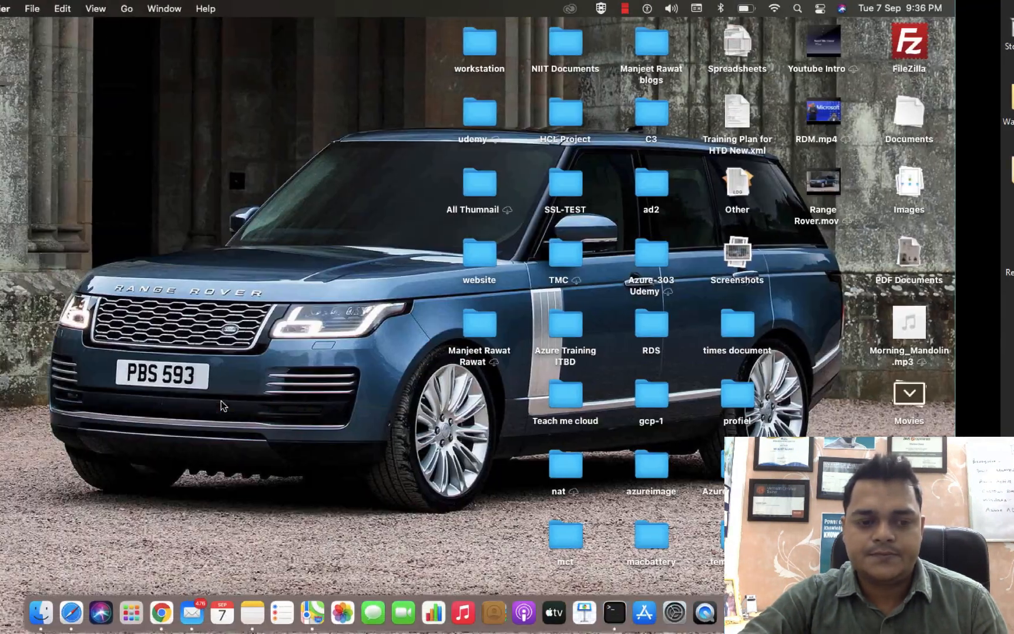
left_click(158, 621)
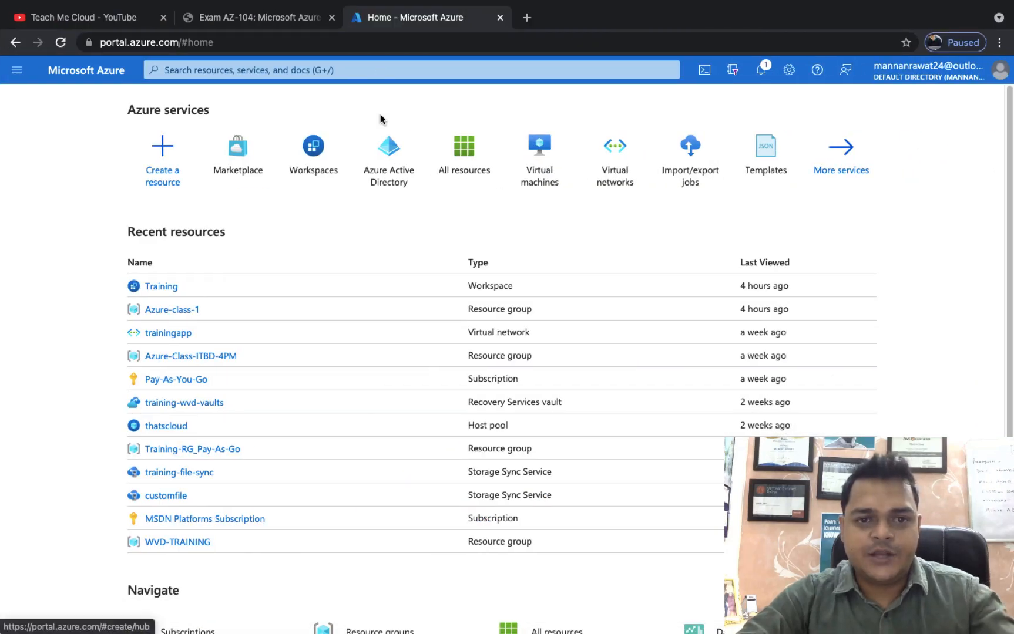
left_click(373, 69)
type("a")
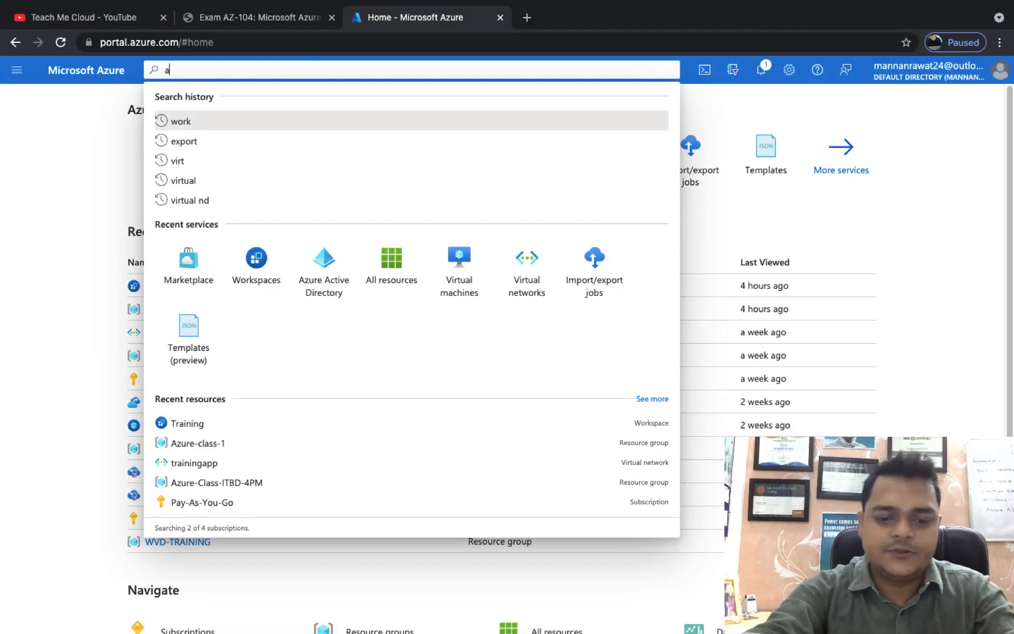
type("zure file")
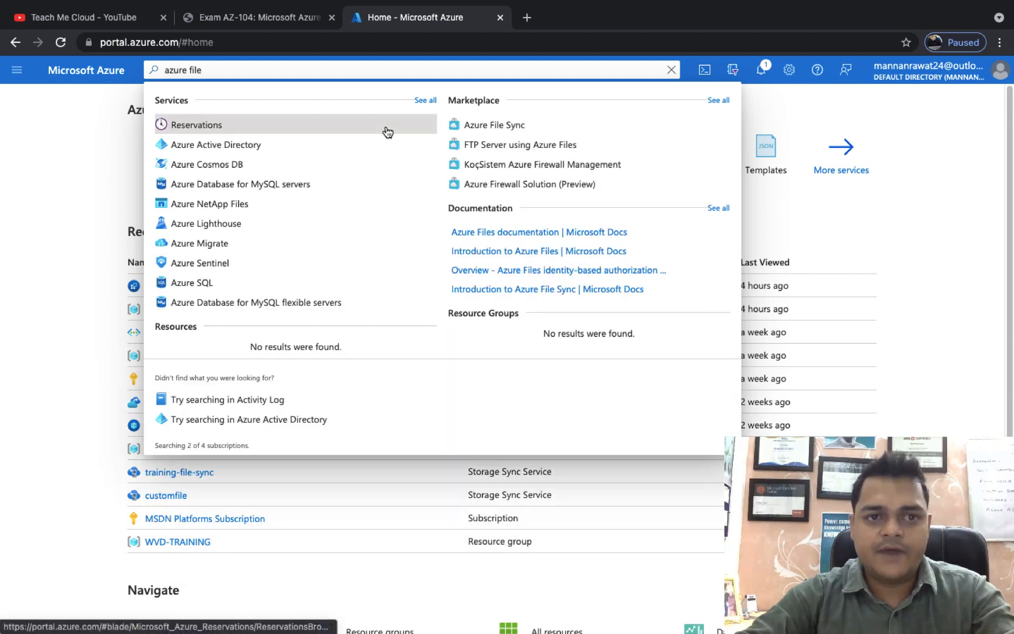
left_click(489, 125)
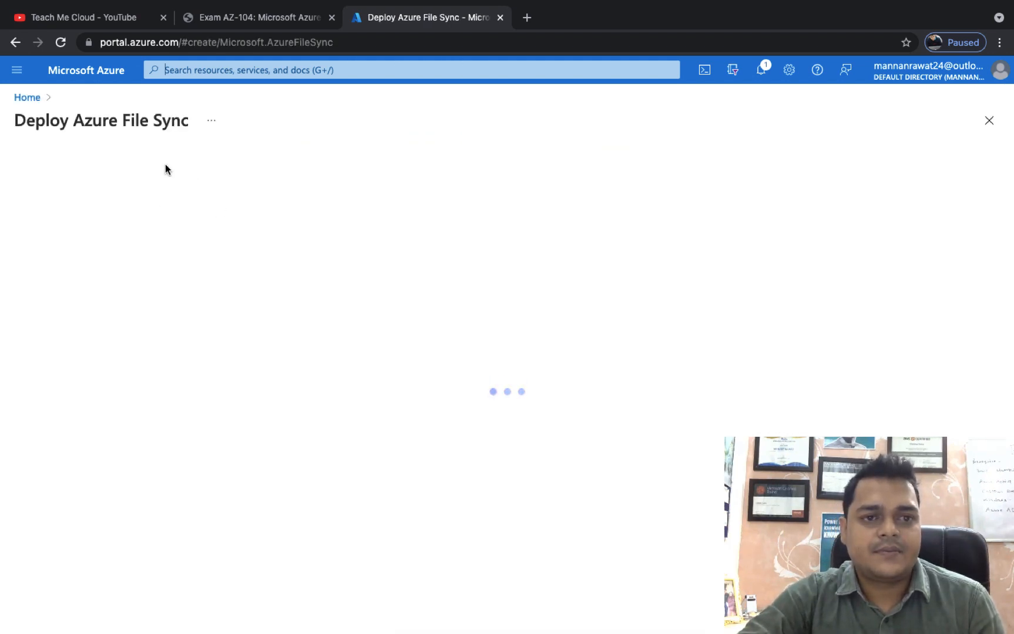
Return to the Azure portal home page after glancing at the server's install progress.
left_click(95, 71)
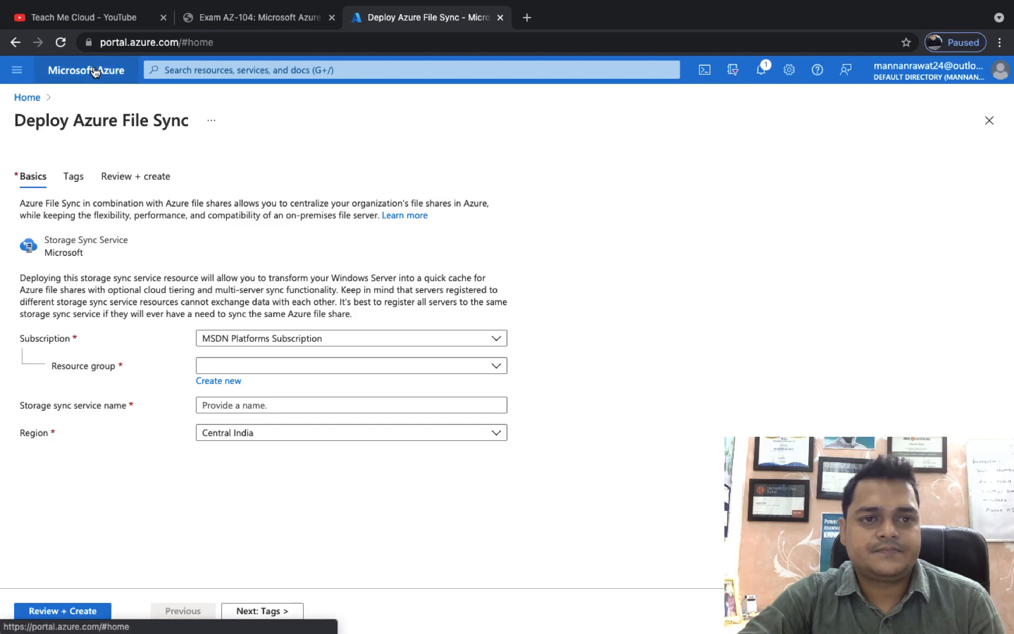
key("ctrl+Right")
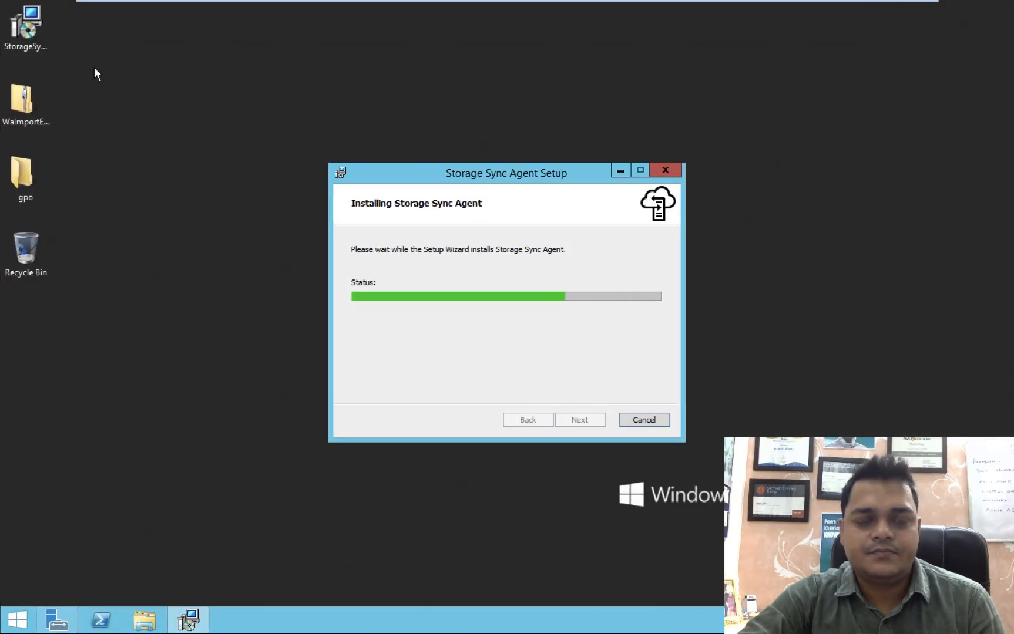
mouse_move(270, 2)
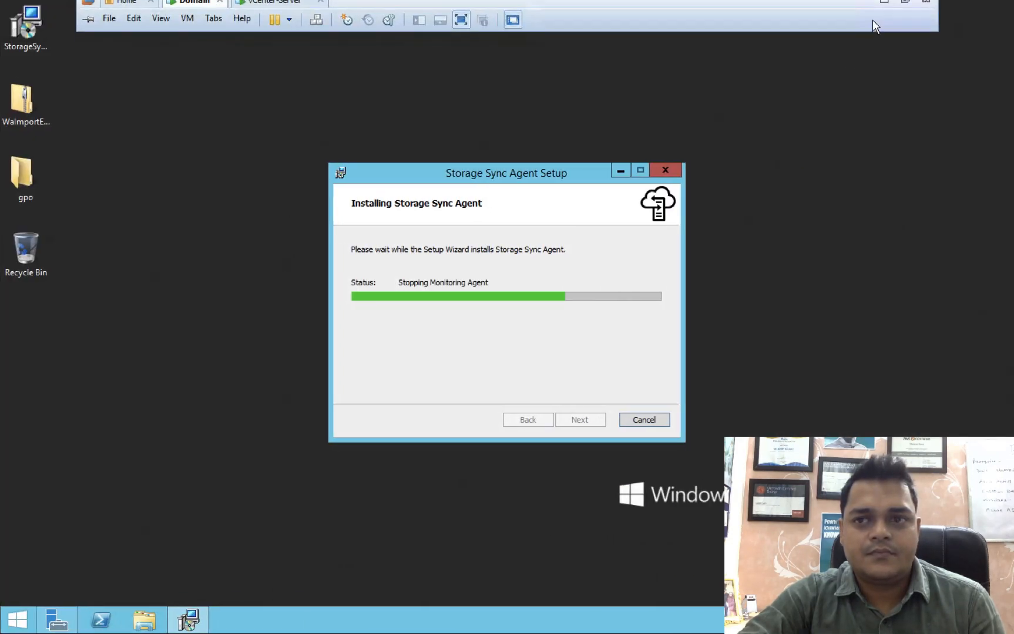
key("ctrl+Left")
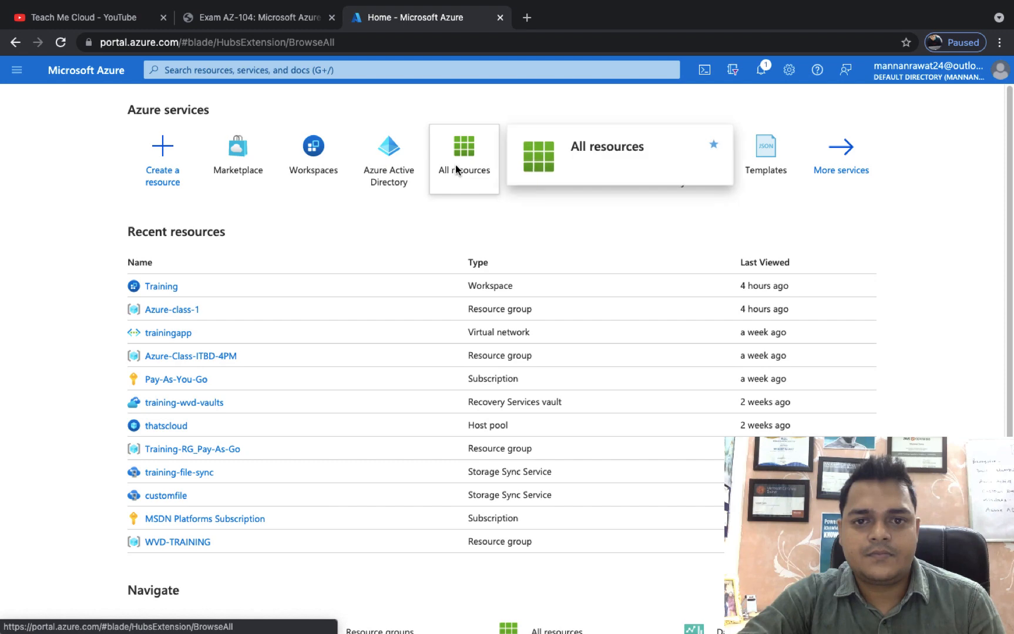
Check class-file-sync's Registered servers page in All resources (still empty), then return to the server.
left_click(457, 170)
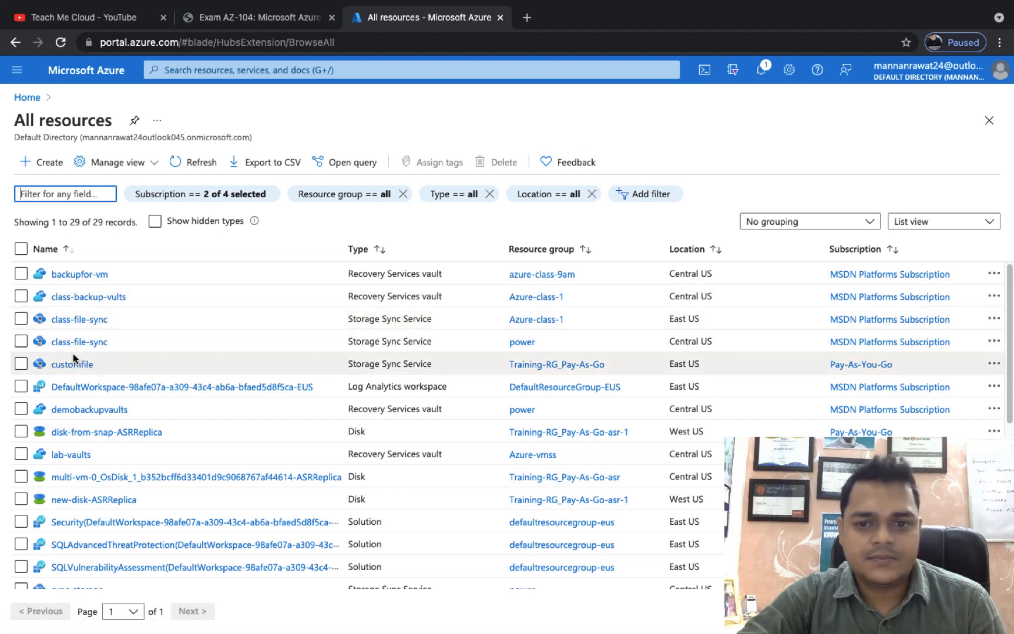
left_click(75, 320)
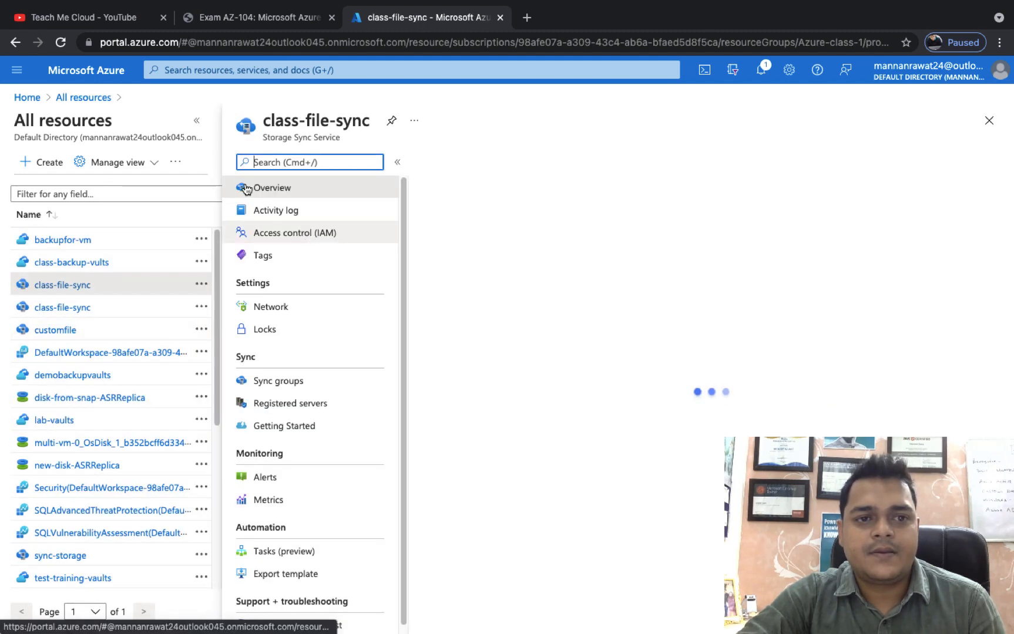
left_click(196, 120)
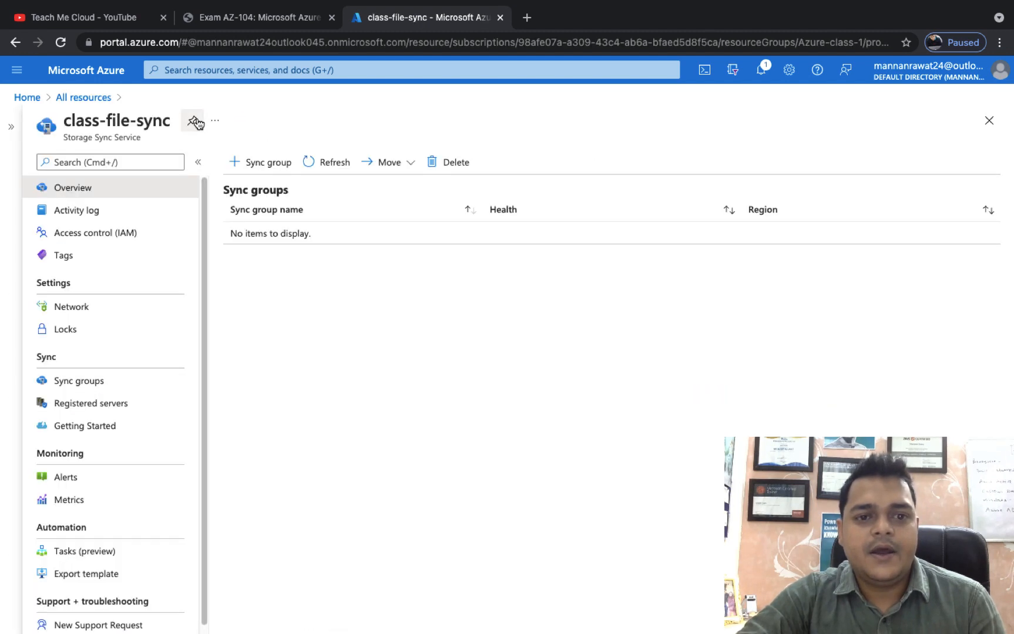
left_click(82, 405)
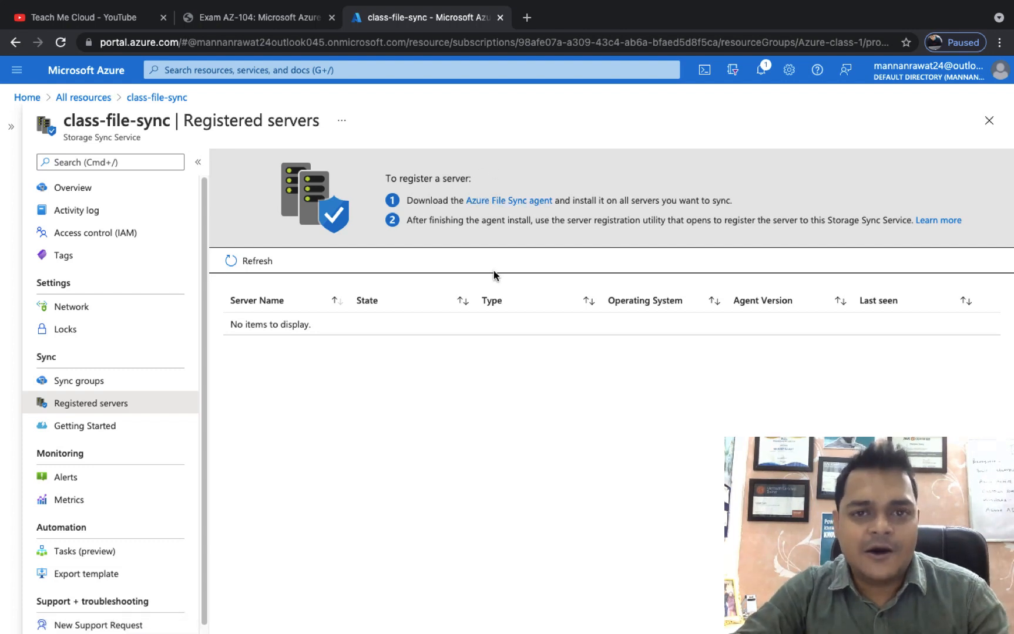
key("ctrl+Right")
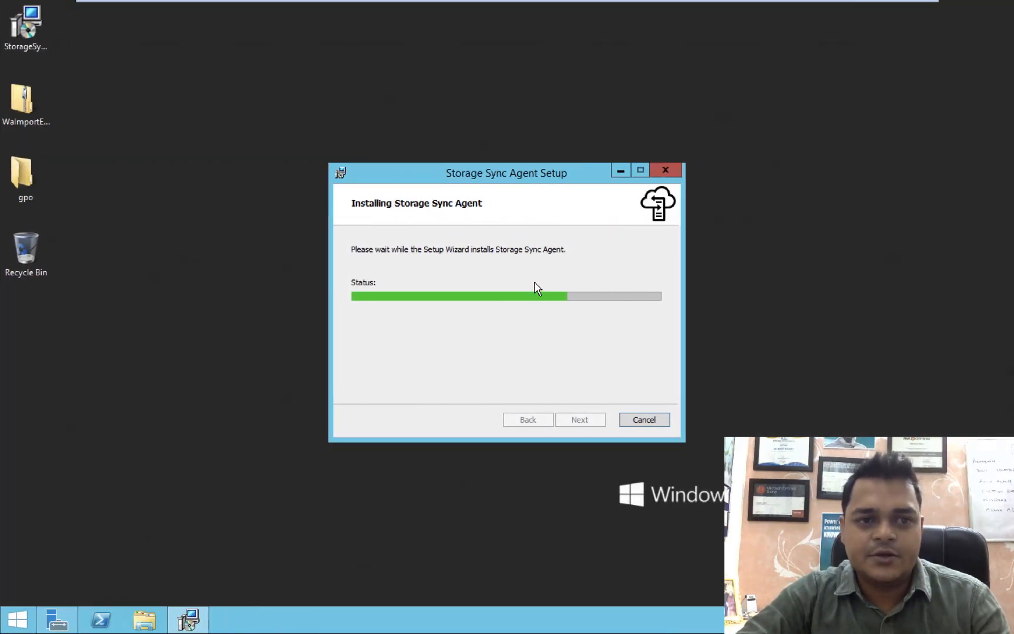
Check the server's computer name and class.com domain in System properties, then close those windows.
left_click(145, 620)
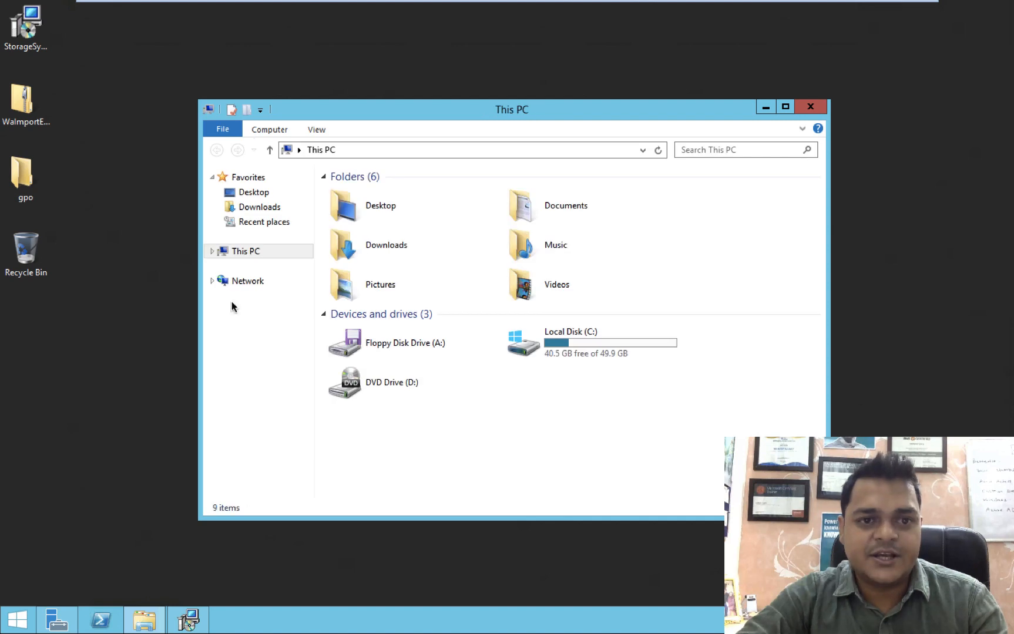
left_click(231, 110)
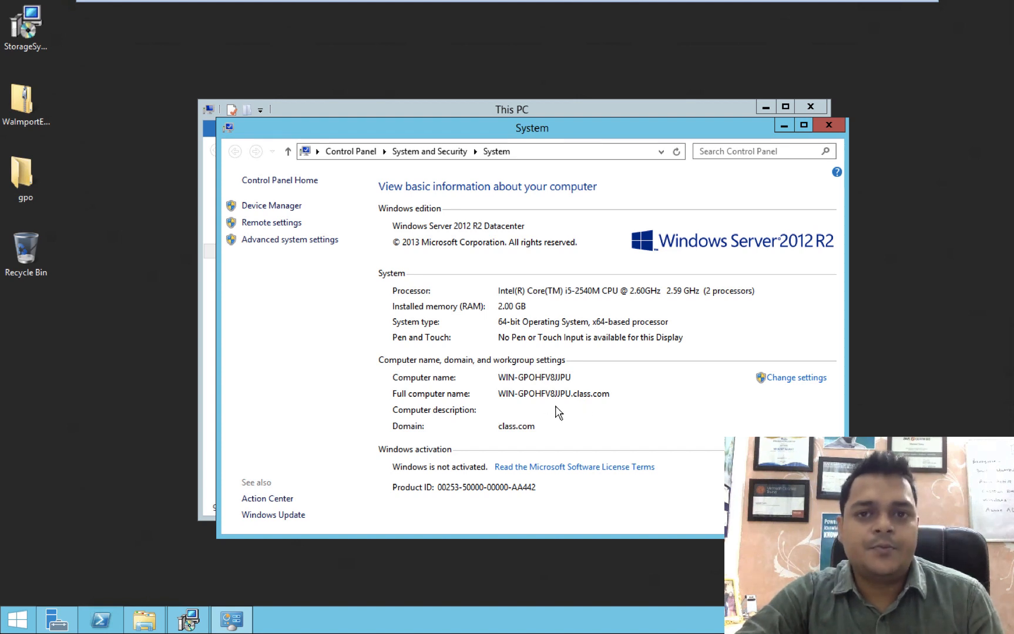
left_click(828, 124)
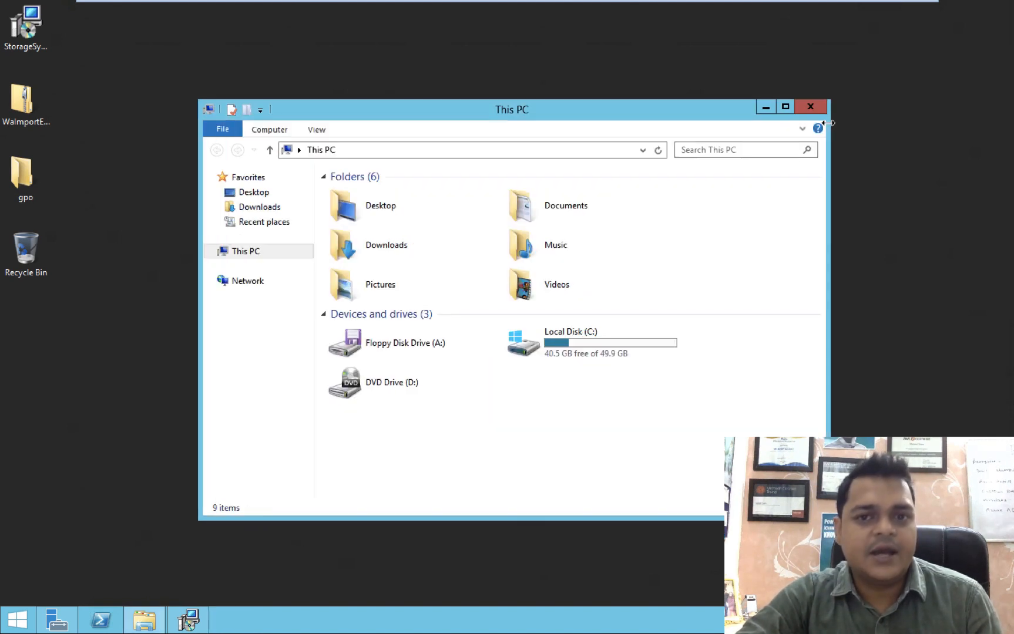
left_click(766, 104)
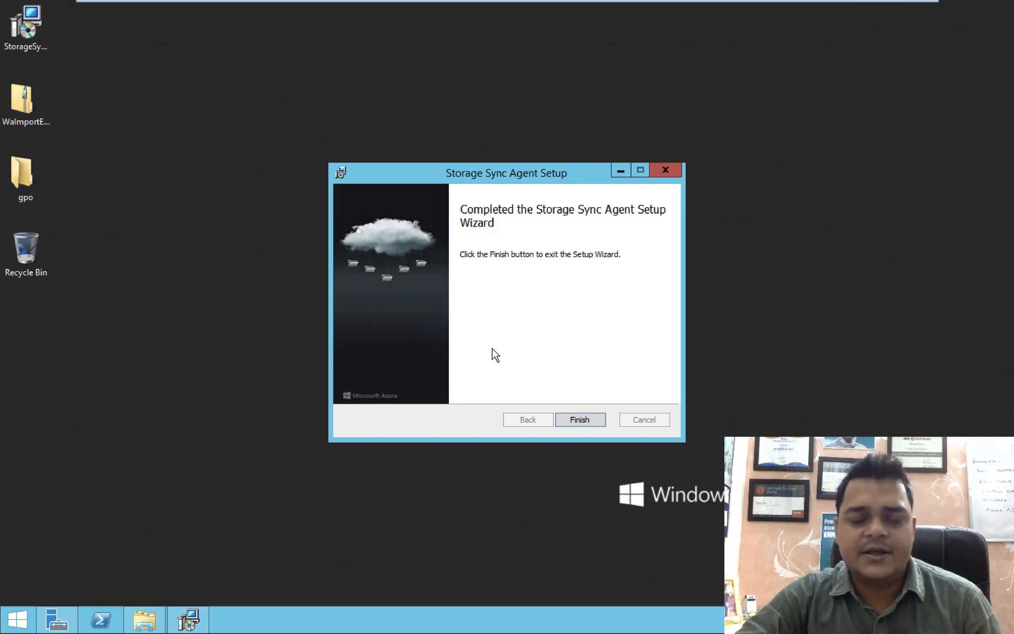
Finish the Storage Sync Agent setup and acknowledge the agent is up to date.
left_click(588, 420)
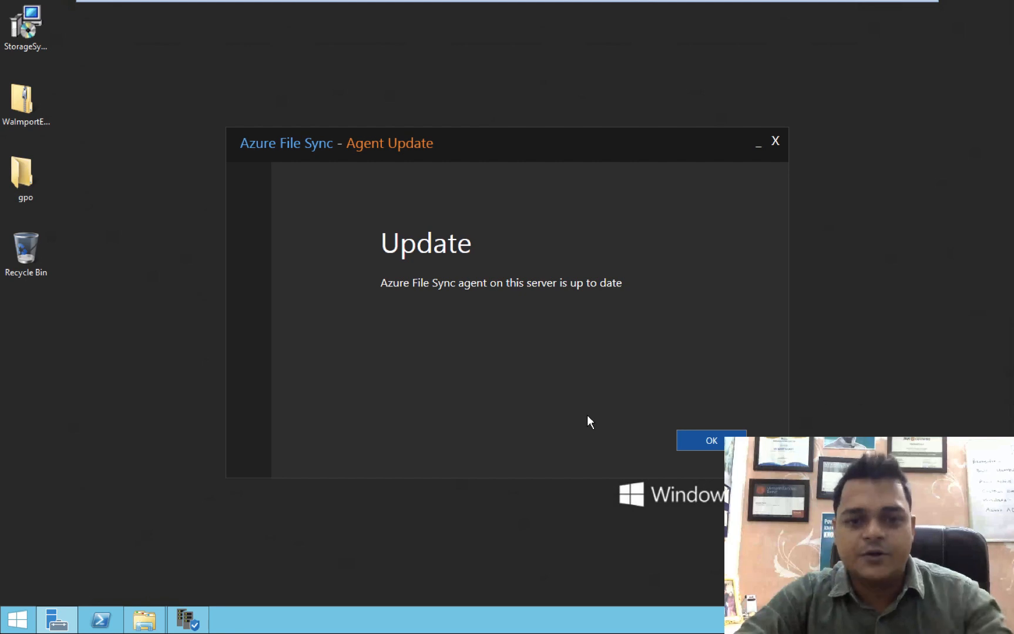
left_click(712, 435)
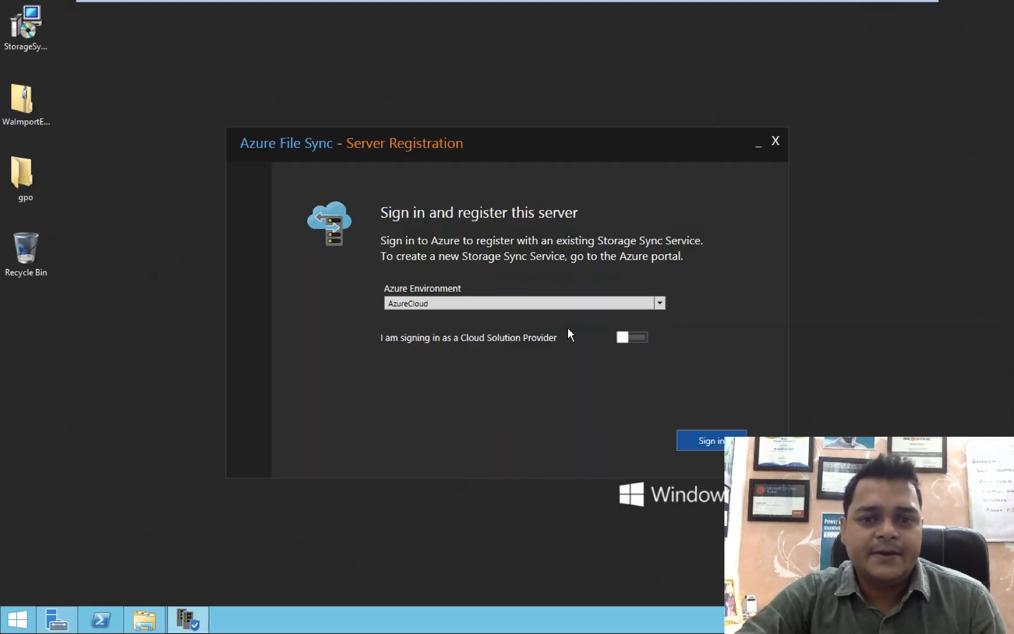
Attempt sign-in with AzureCloud, dismiss the IE security warning, and close the blank sign-in window.
left_click(465, 305)
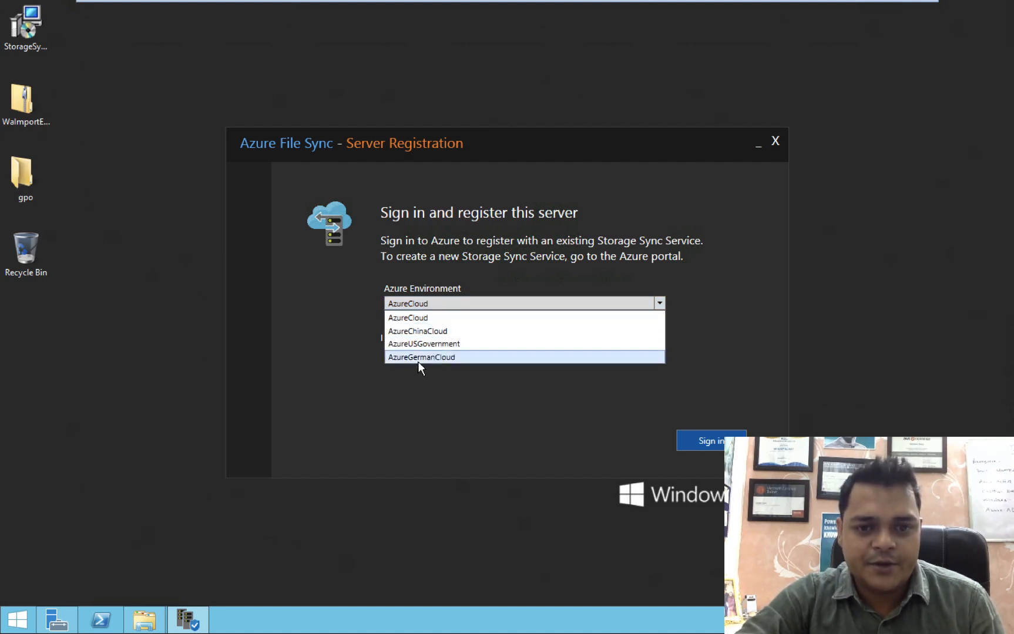
left_click(443, 372)
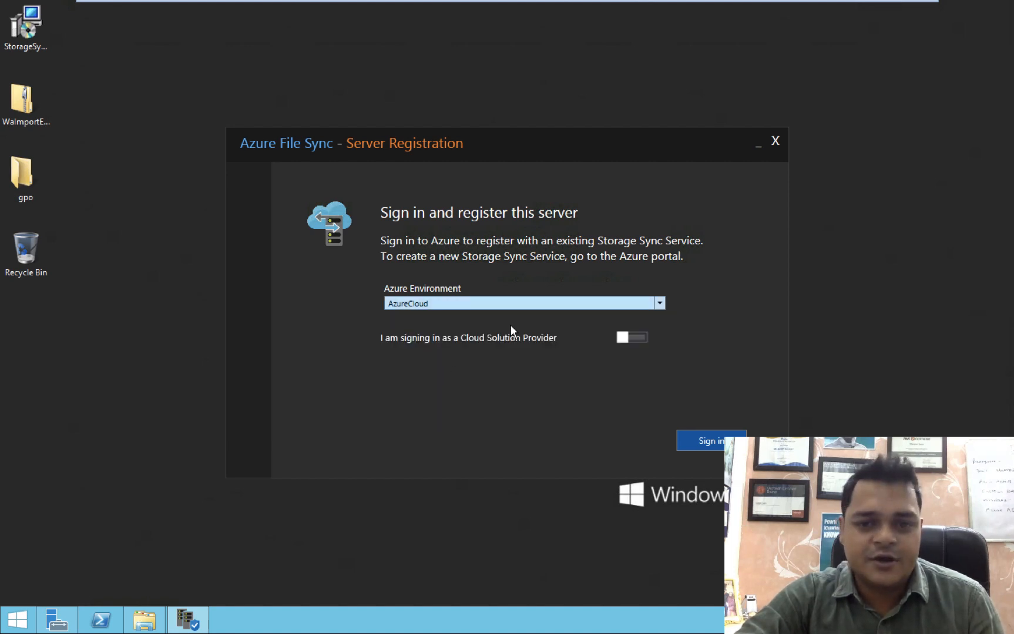
left_click(734, 440)
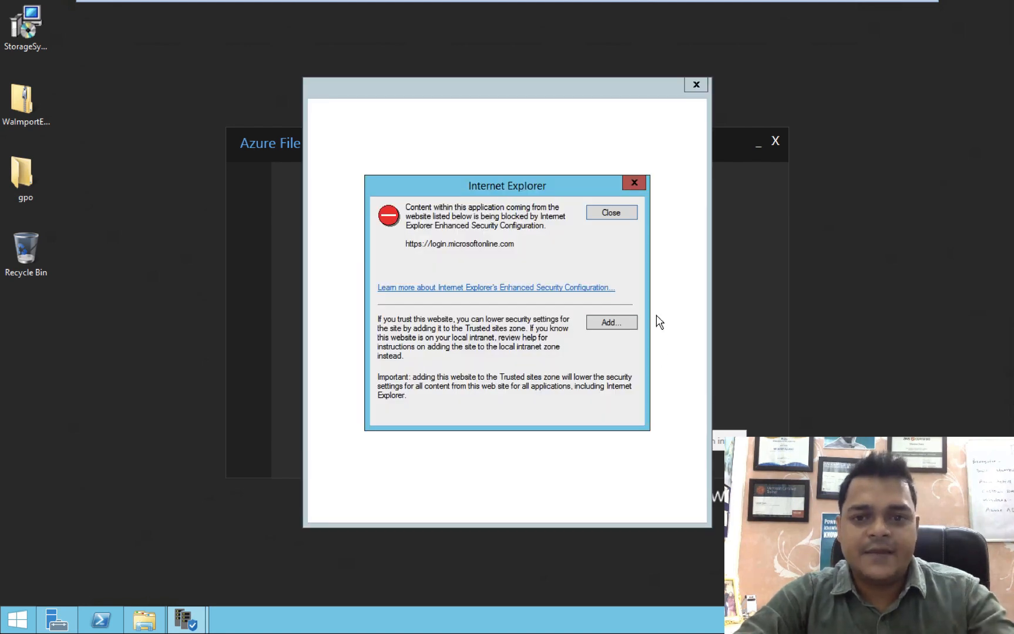
left_click(611, 213)
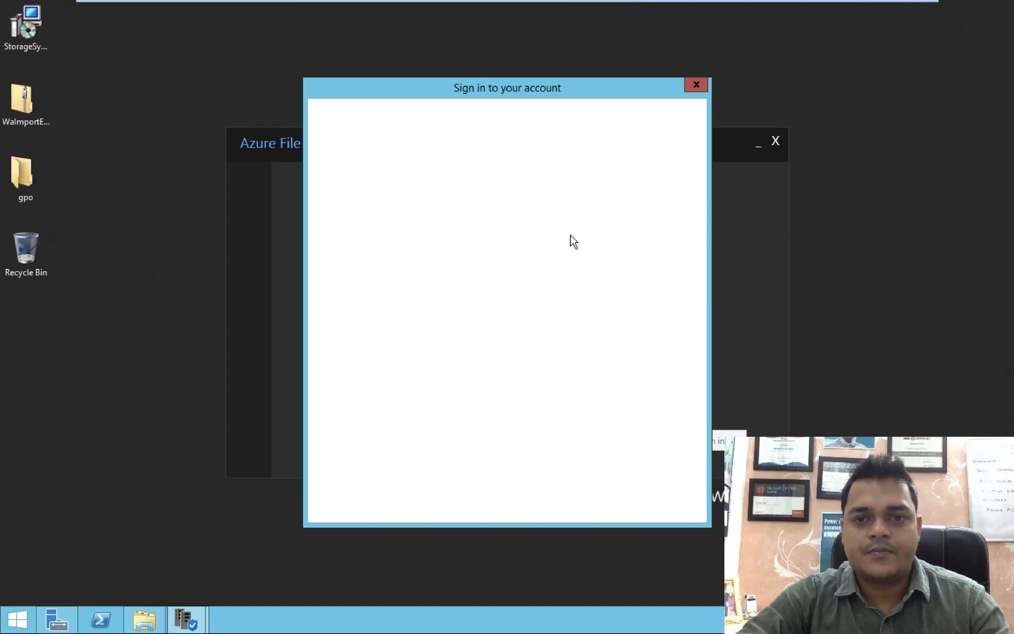
left_click(699, 85)
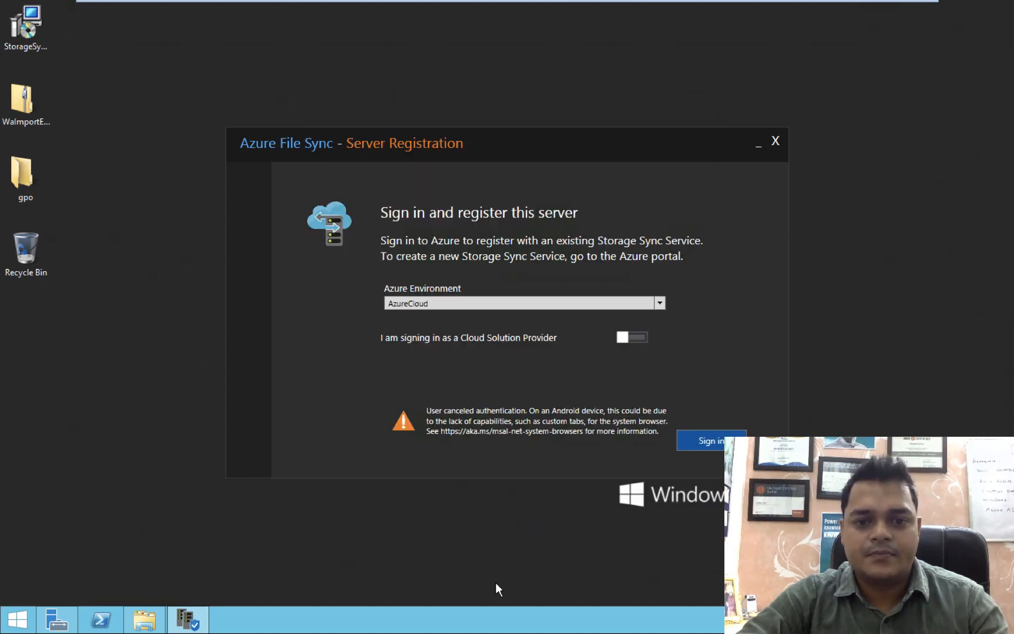
Turn IE Enhanced Security Configuration off for users under Local Server, then close Server Manager.
left_click(56, 620)
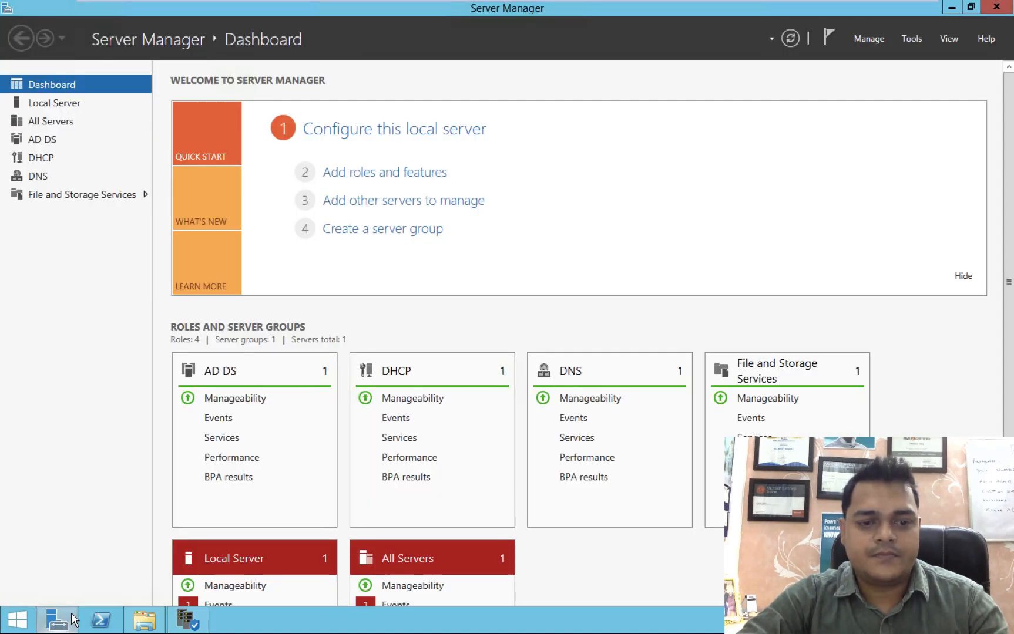
left_click(53, 104)
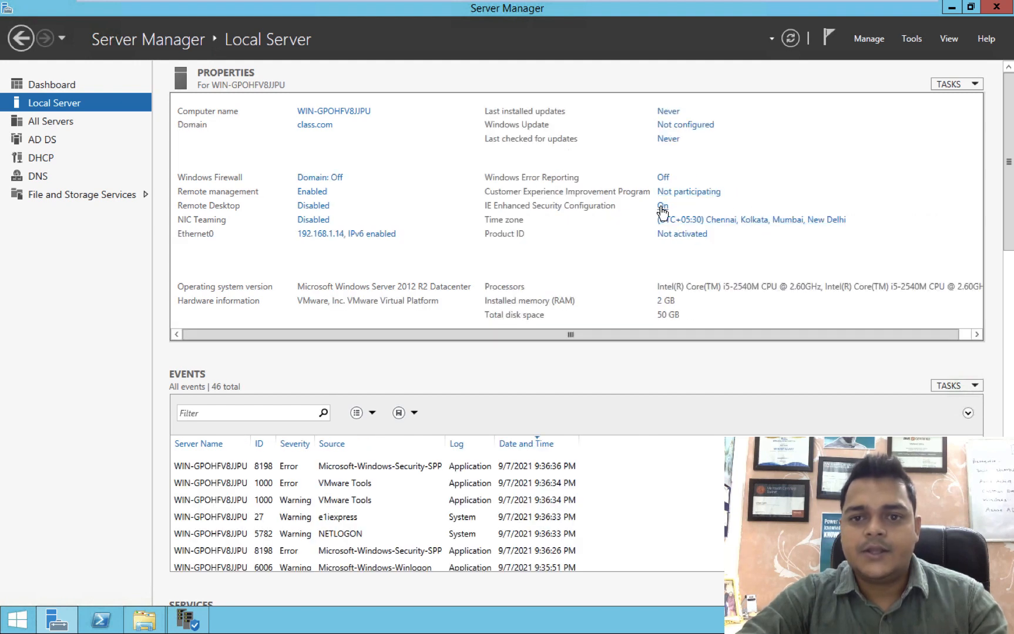
left_click(662, 207)
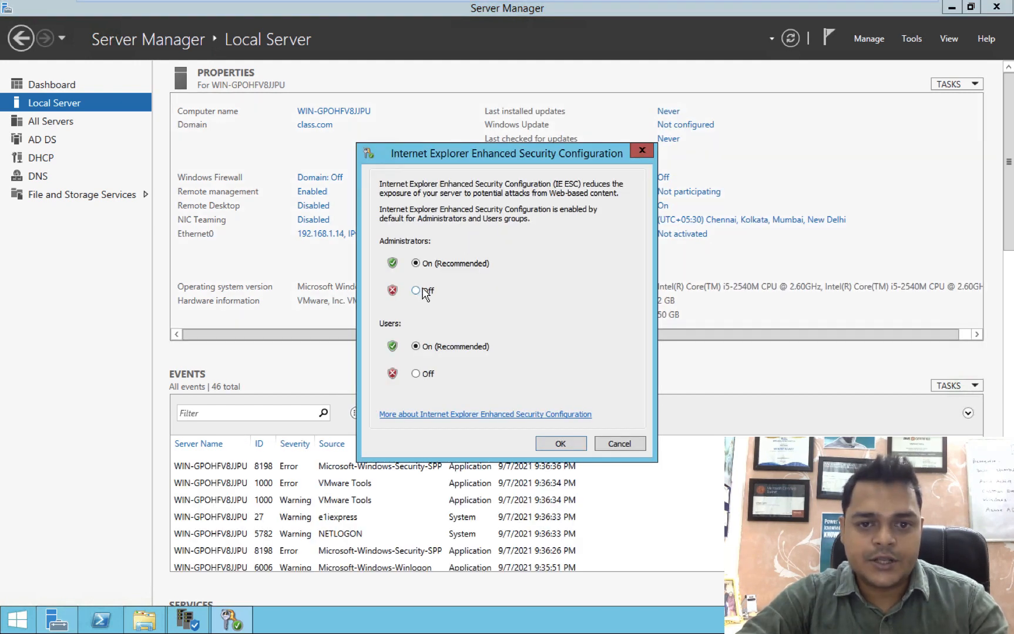
left_click(417, 376)
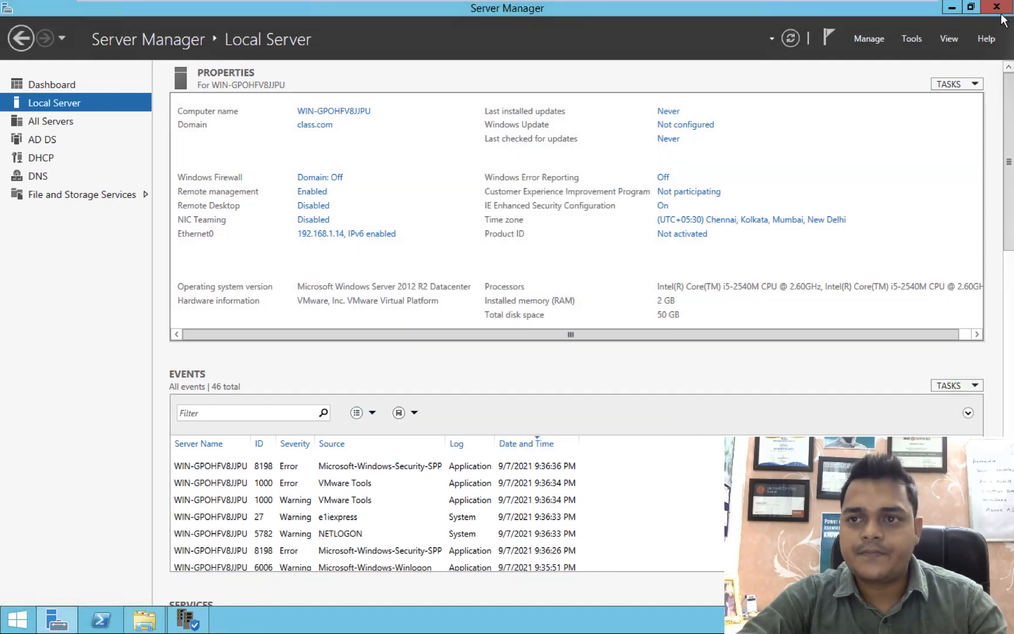
left_click(728, 119)
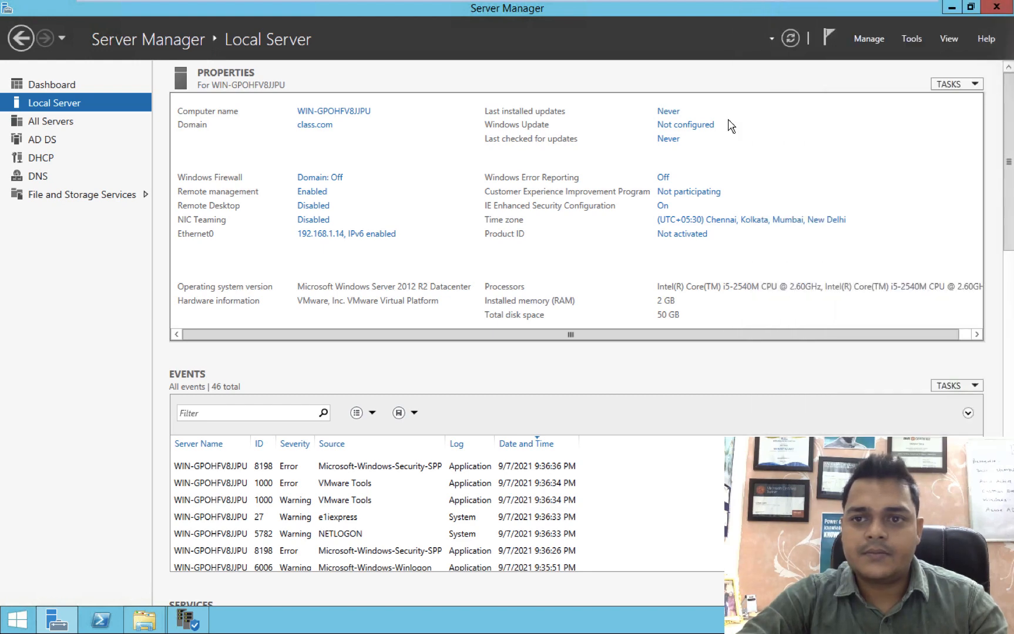
left_click(996, 8)
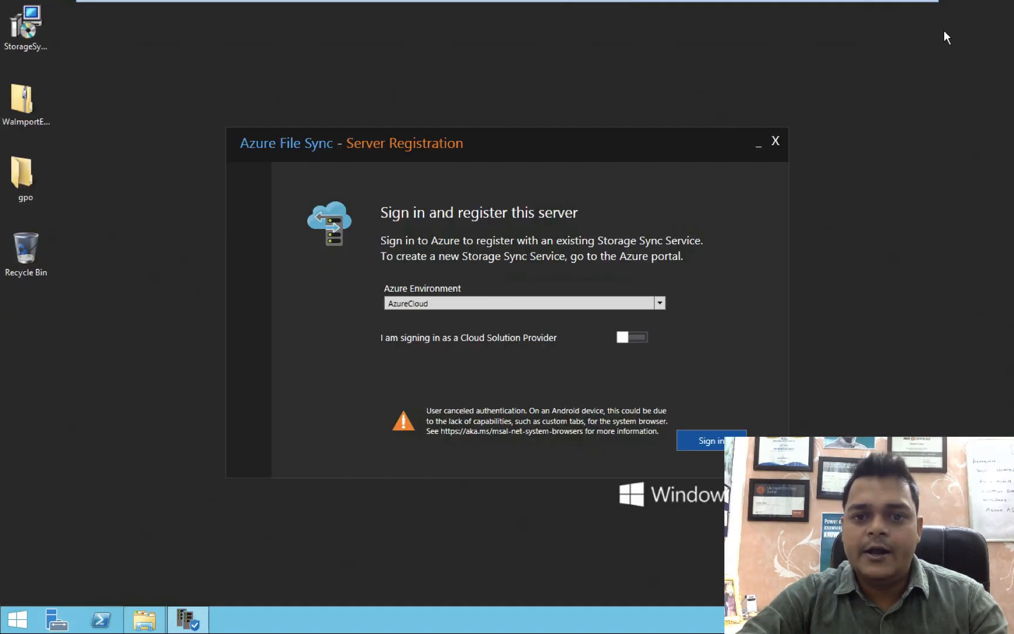
Start Azure sign-in, adding the Microsoft login site and aadcdn.msftauth.net to trusted sites, allowing scripts.
left_click(704, 441)
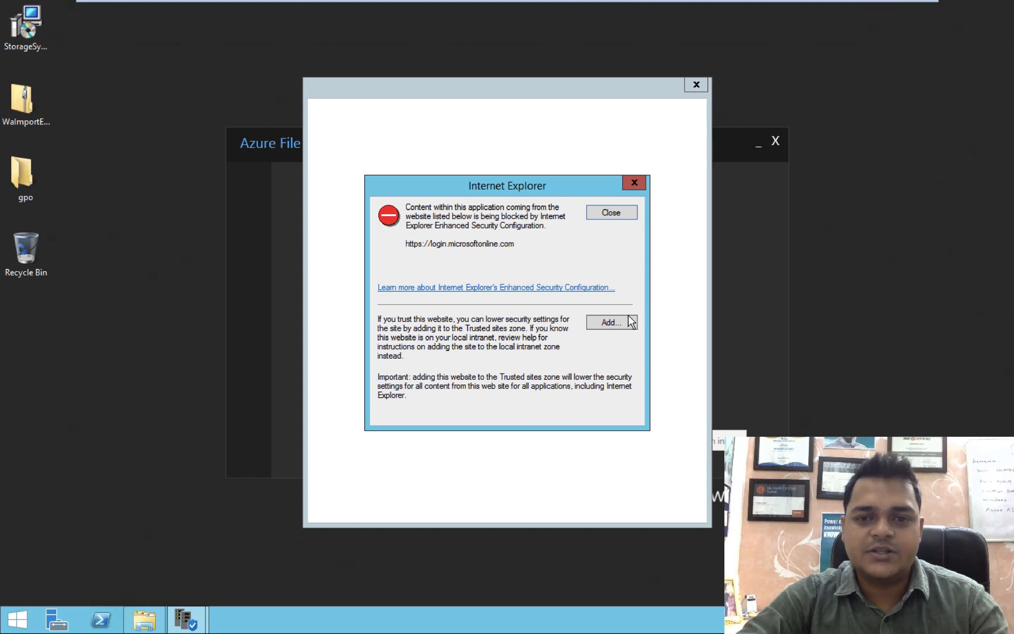
left_click(610, 323)
left_click(606, 291)
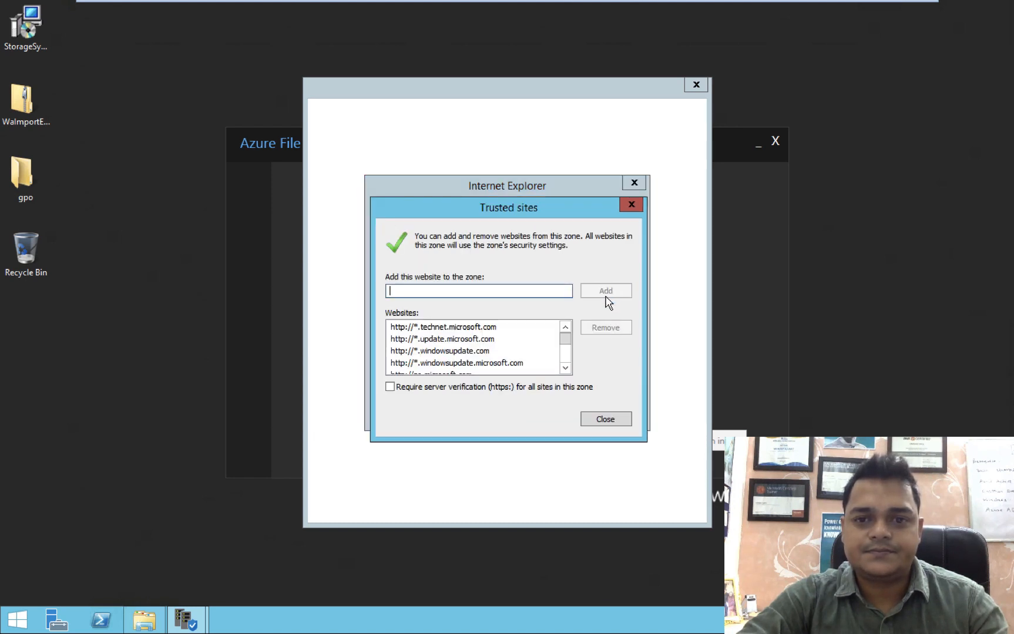
left_click(605, 419)
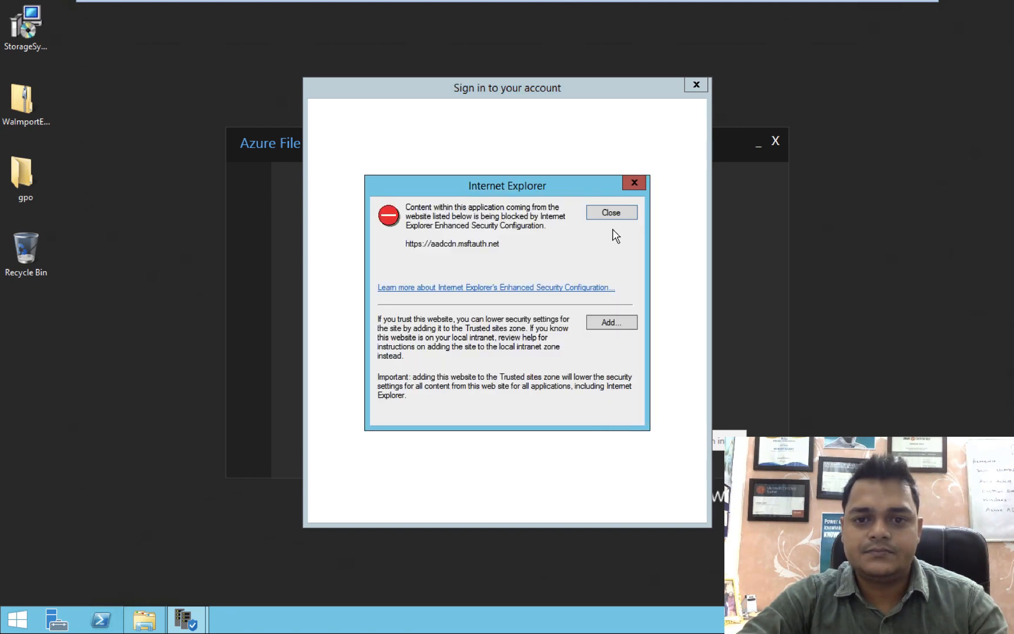
left_click(609, 322)
left_click(606, 292)
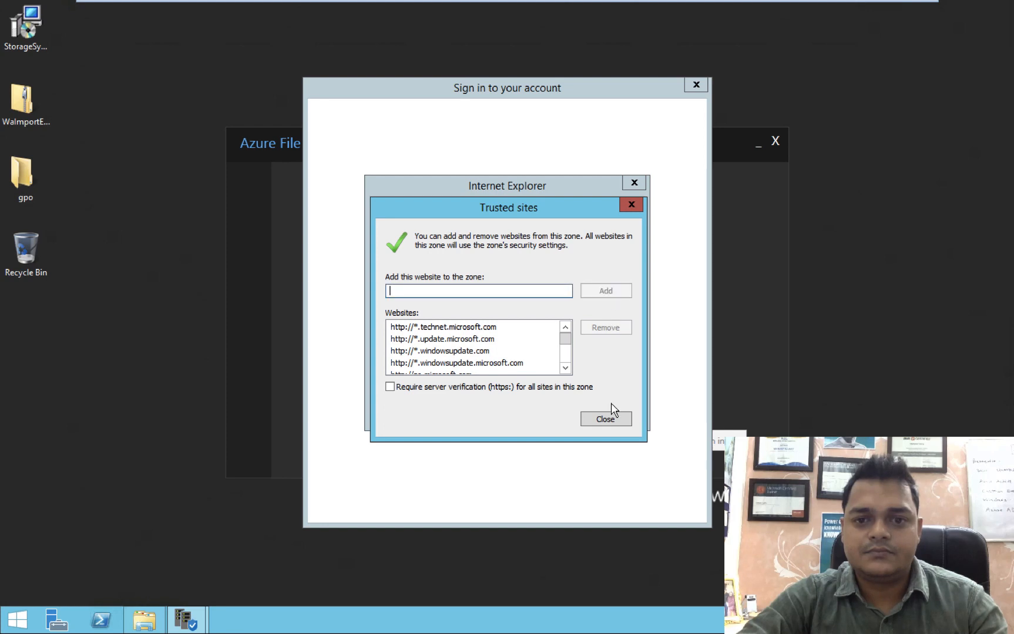
left_click(609, 418)
left_click(609, 419)
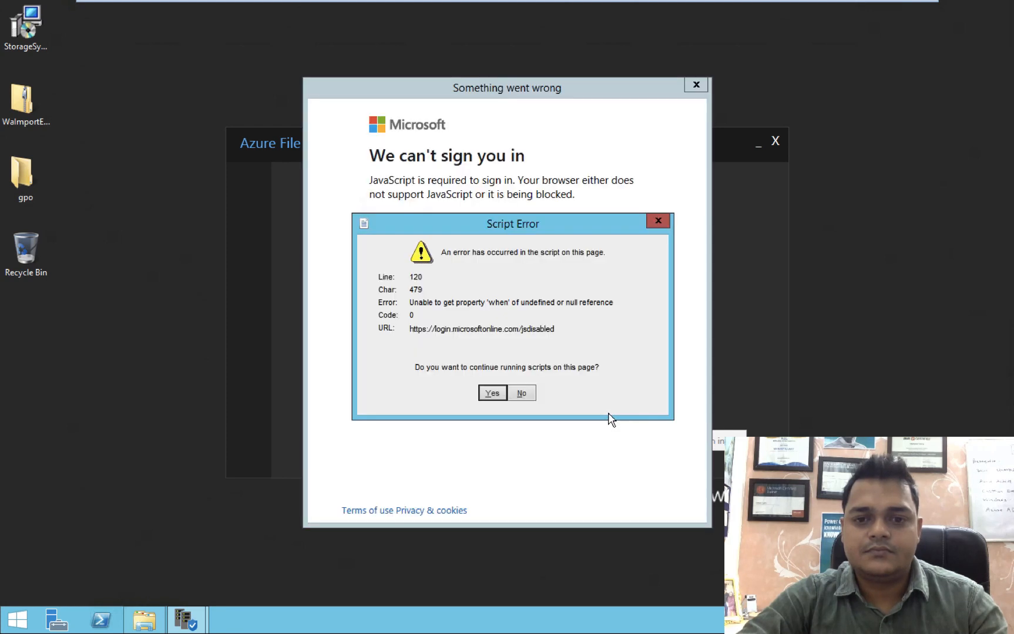
left_click(493, 393)
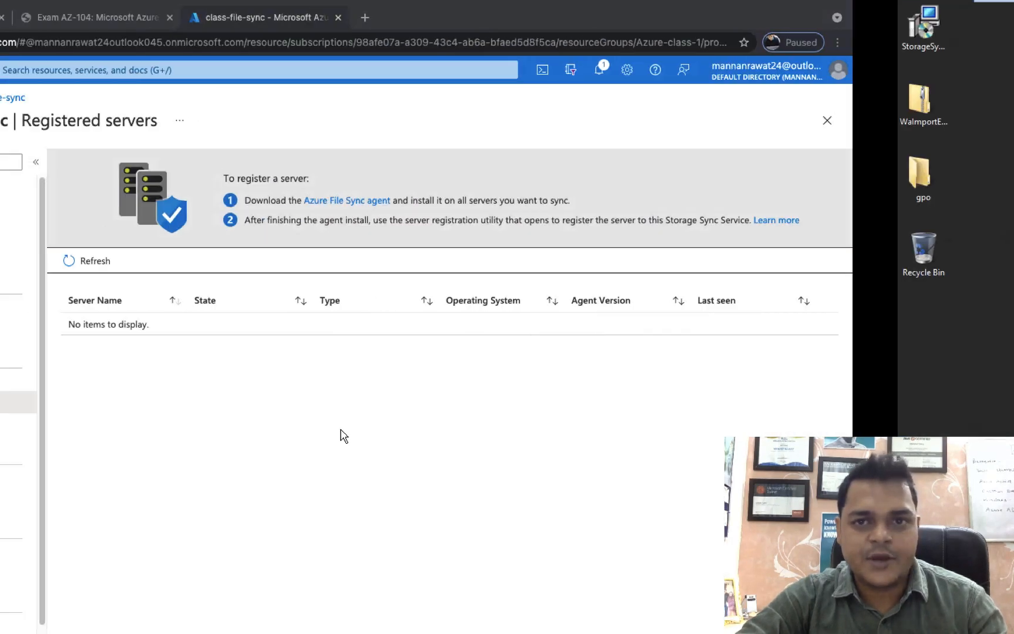
Briefly visit the host Mac desktop, then return to the server's sign-in window.
key("ctrl+Left")
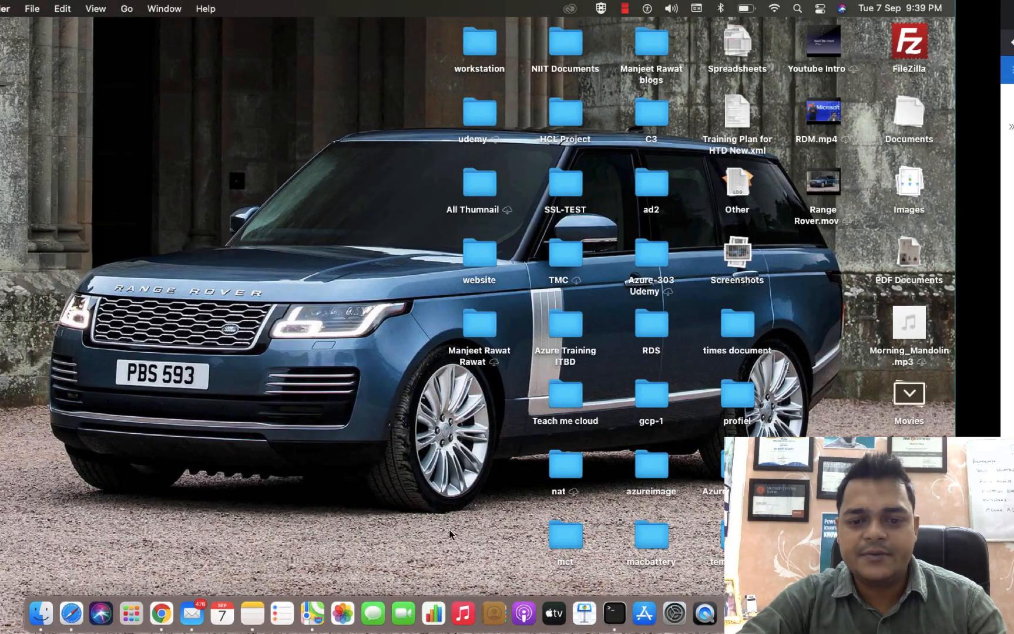
right_click(736, 612)
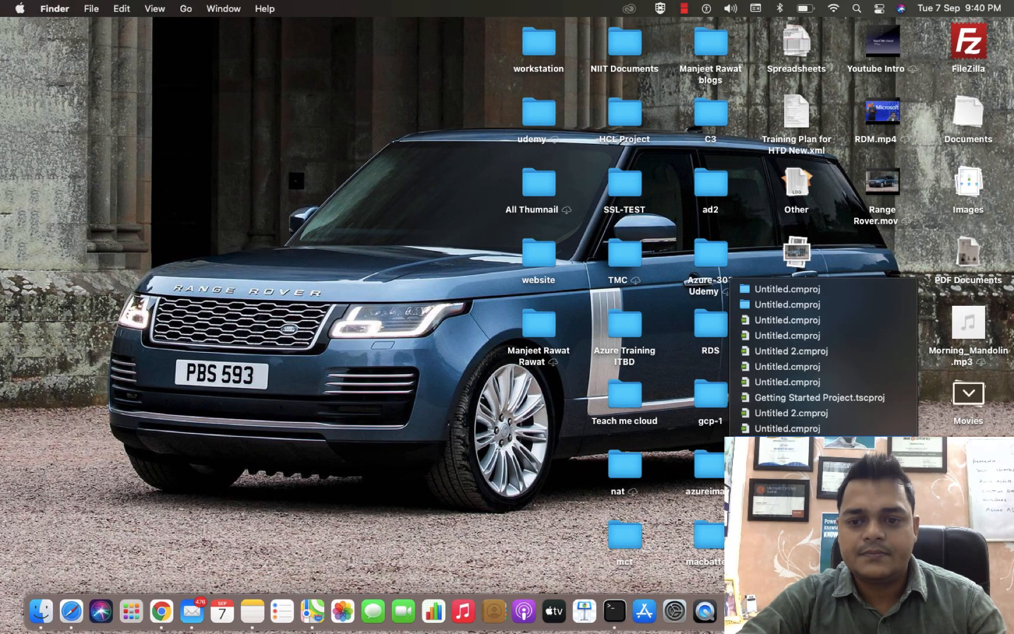
key("Escape")
key("ctrl+Right")
key("ctrl+Right")
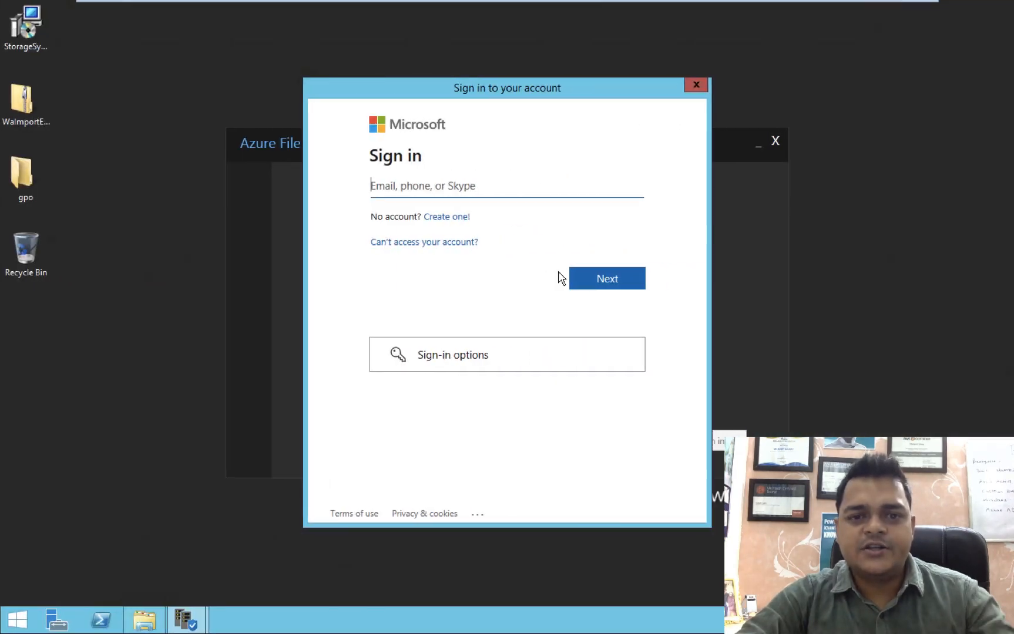
Enter the Azure account e-mail address in the sign-in box and submit it.
left_click(457, 193)
type("manj")
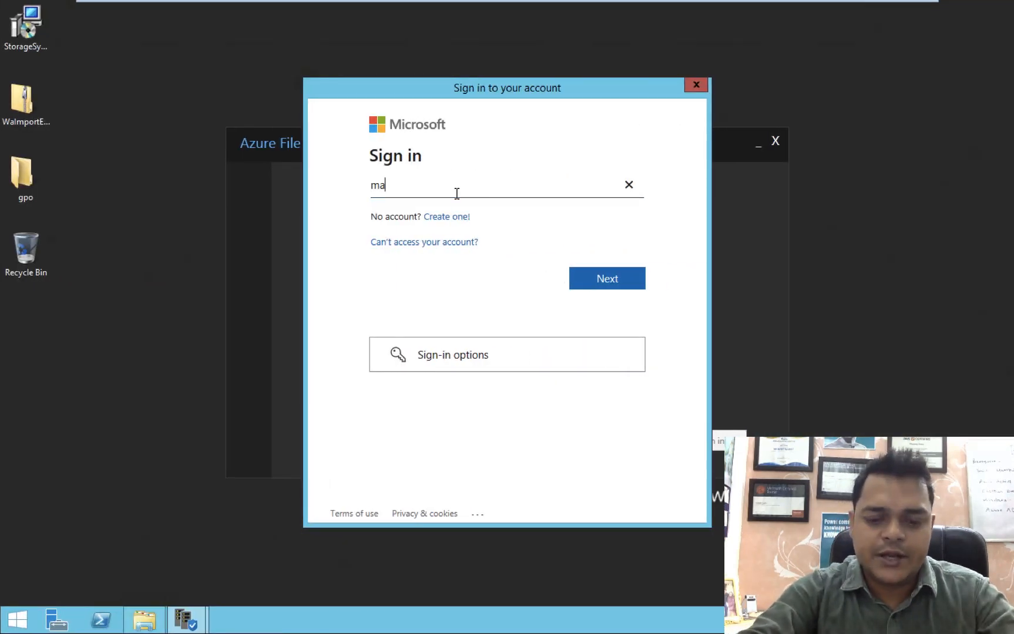
key("BackSpace")
key("BackSpace")
key("BackSpace")
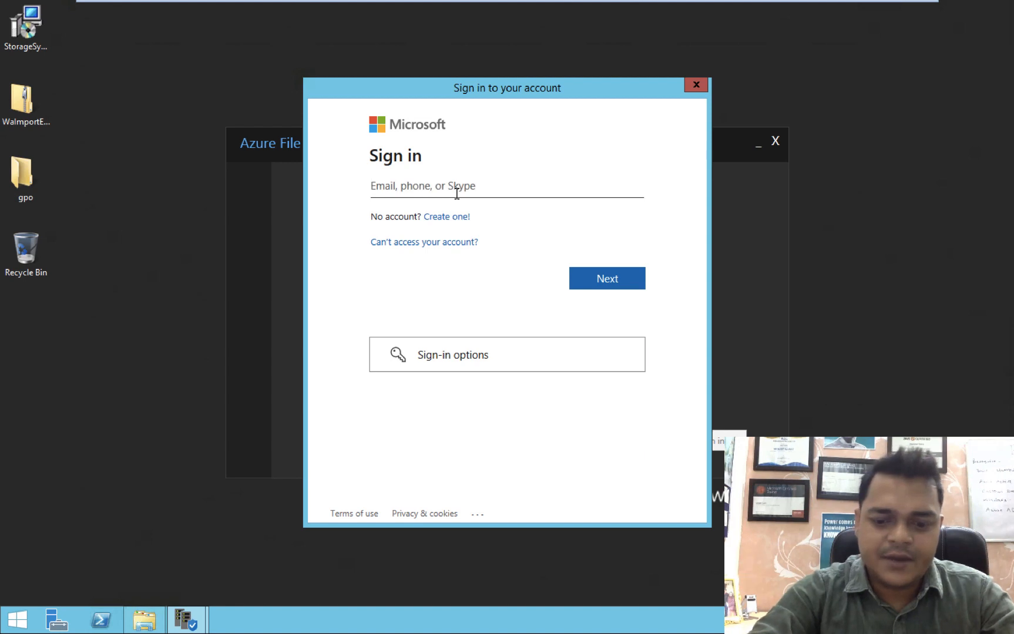
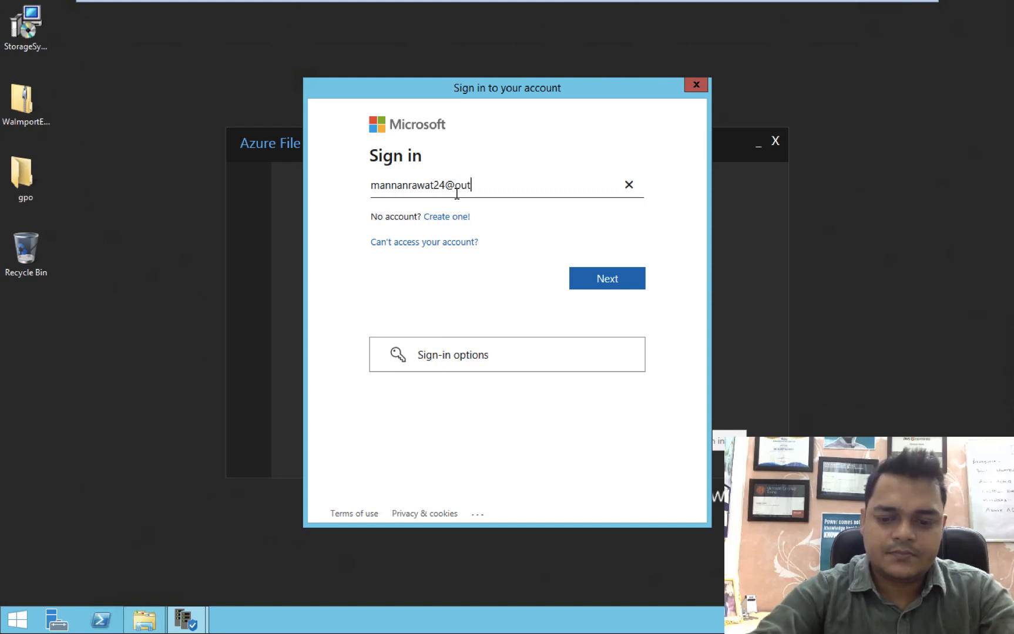
key("Return")
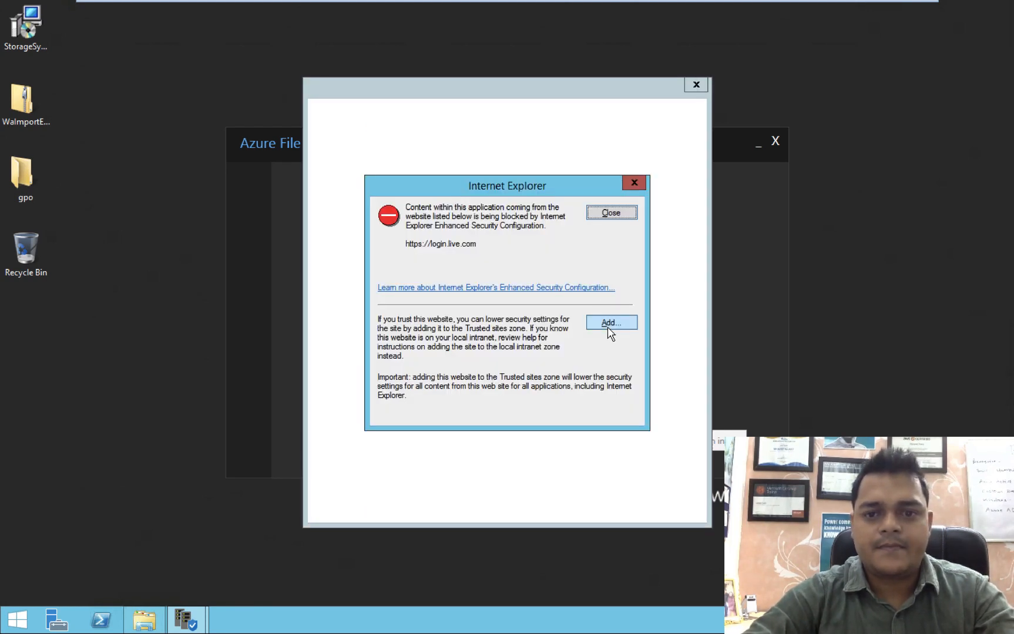
Add login.live.com and logincdn.msauth.net to IE trusted sites to complete sign-in.
left_click(611, 324)
left_click(606, 291)
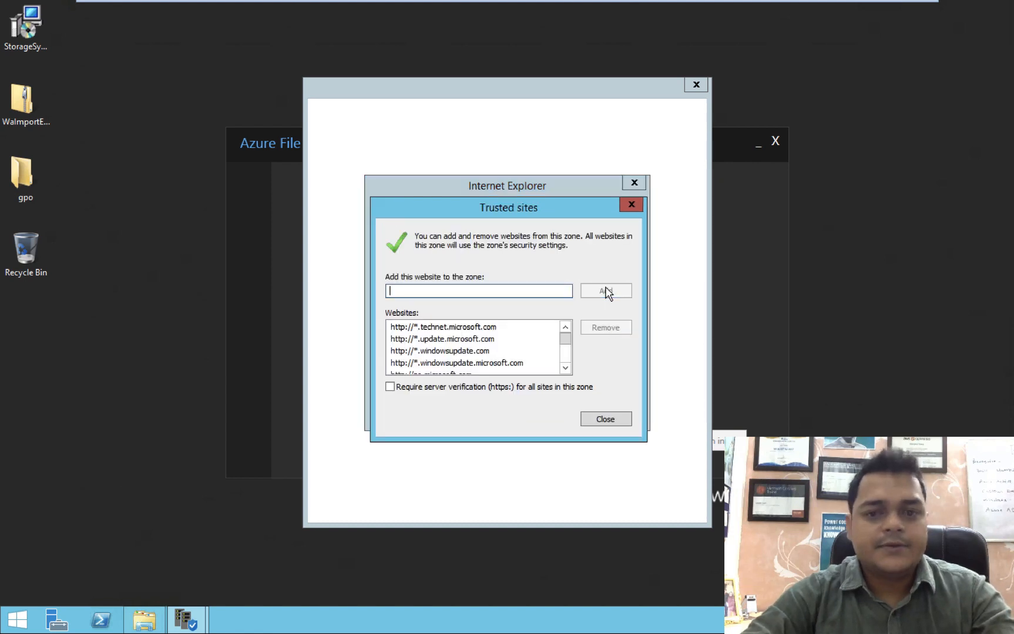
left_click(605, 420)
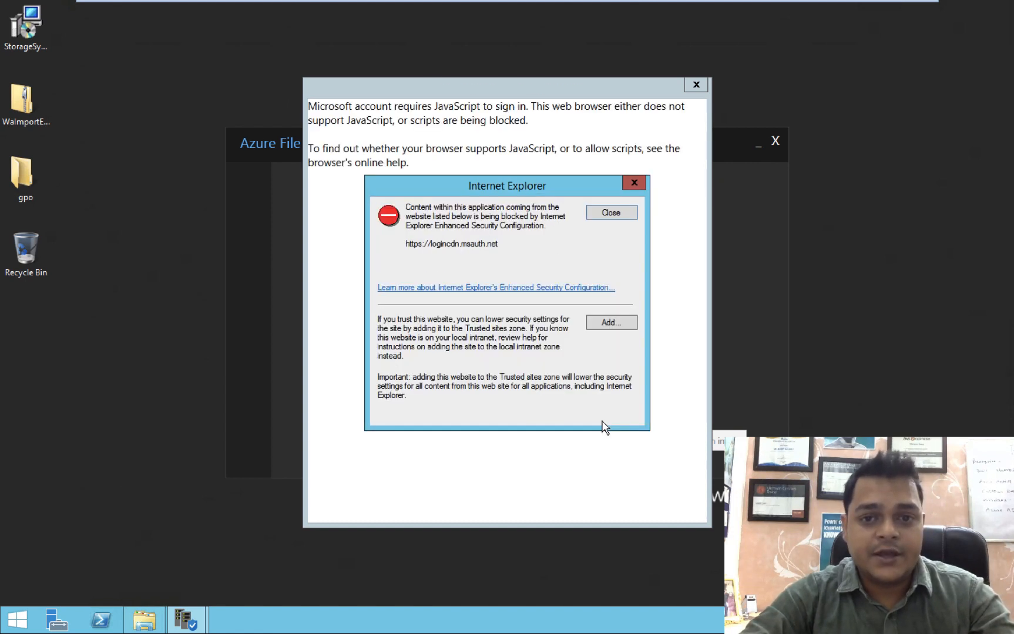
left_click(613, 323)
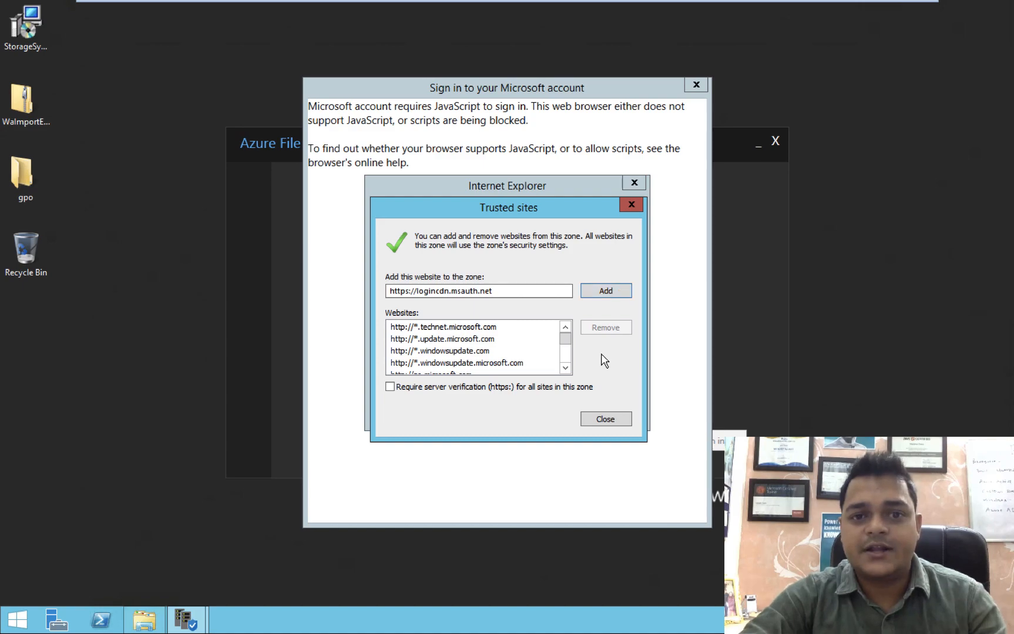
key("ctrl+Left")
key("ctrl+Left")
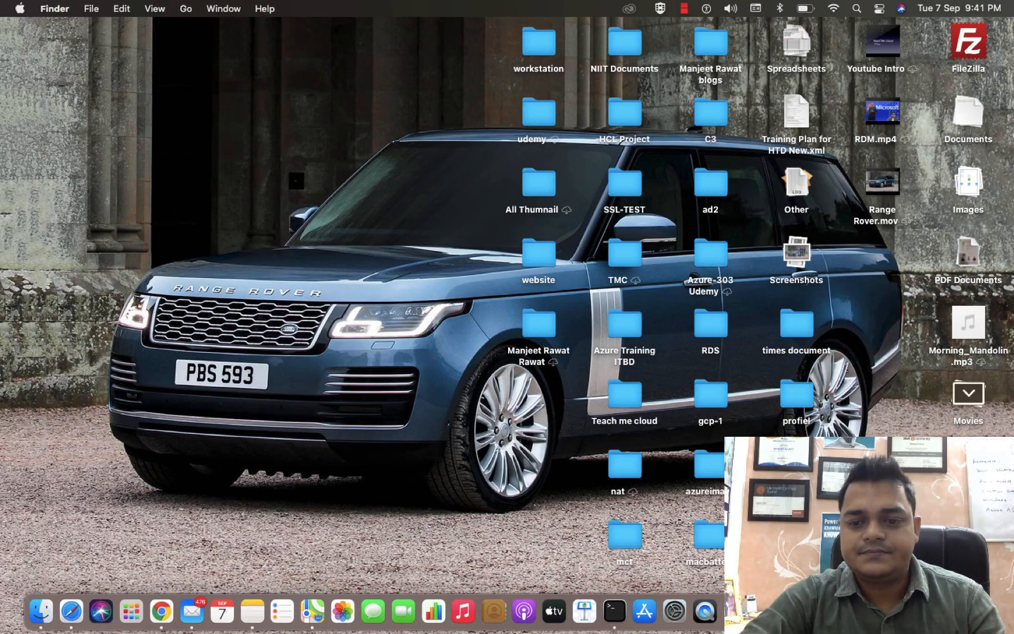
right_click(824, 612)
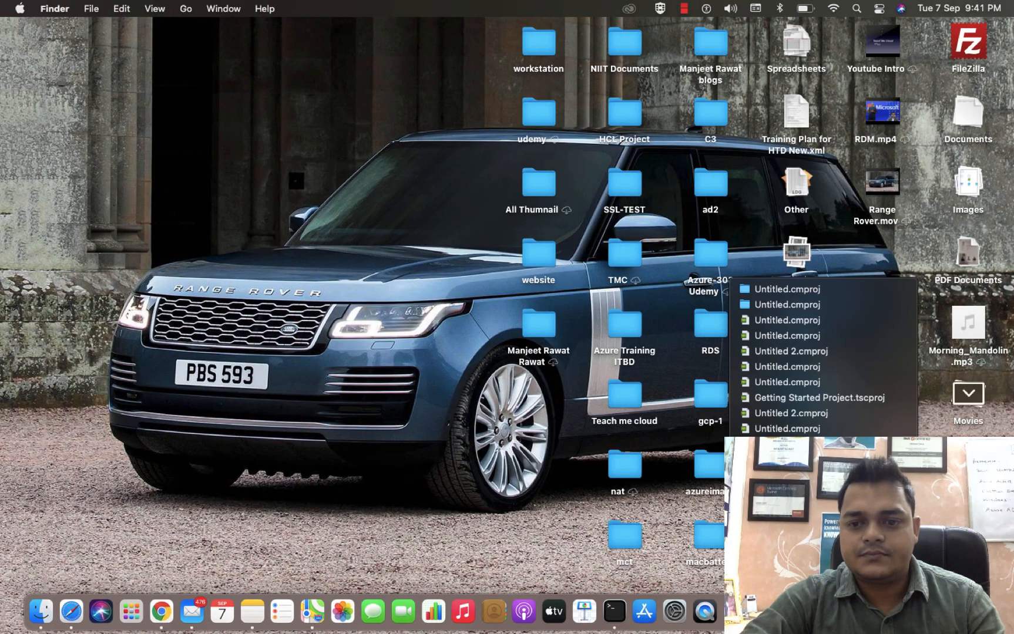
key("ctrl+Right")
key("ctrl+Right")
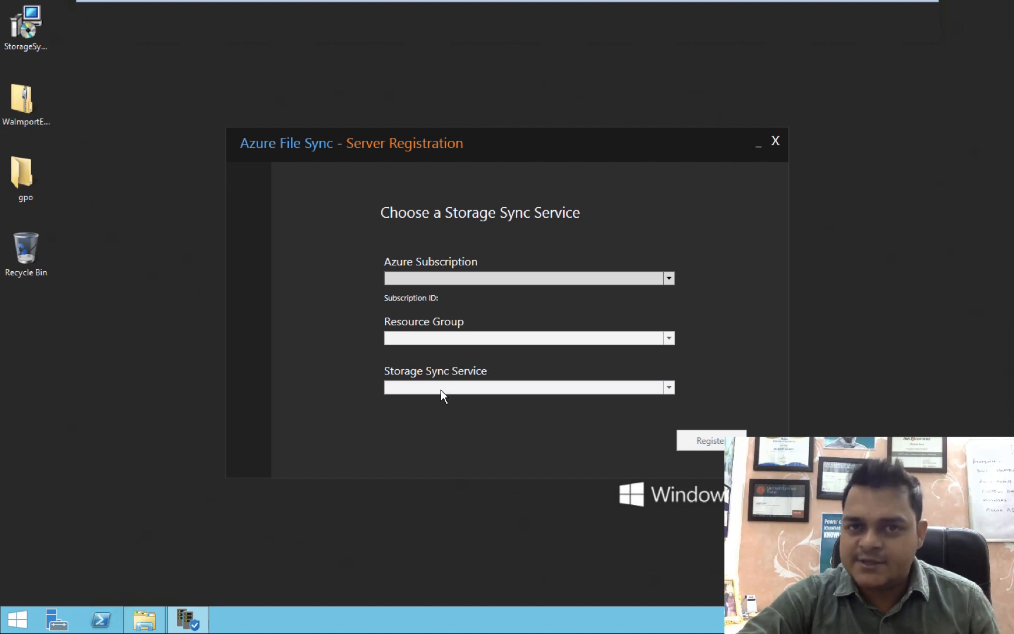
Register against MSDN Platforms Subscription, resource group Azure-class-1, and storage sync service class-file-sync.
left_click(520, 280)
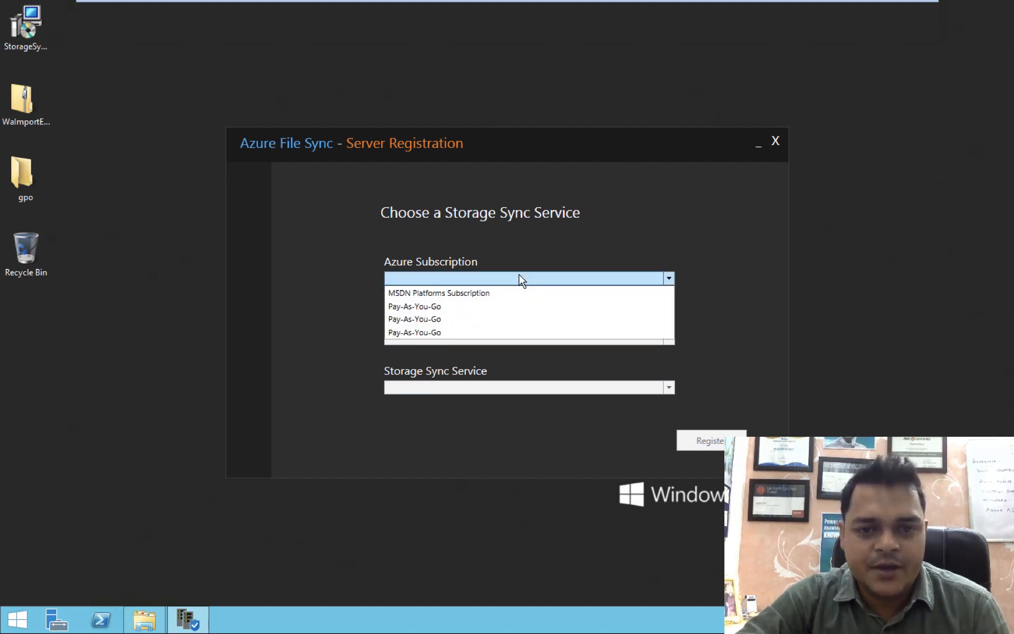
left_click(448, 294)
left_click(470, 338)
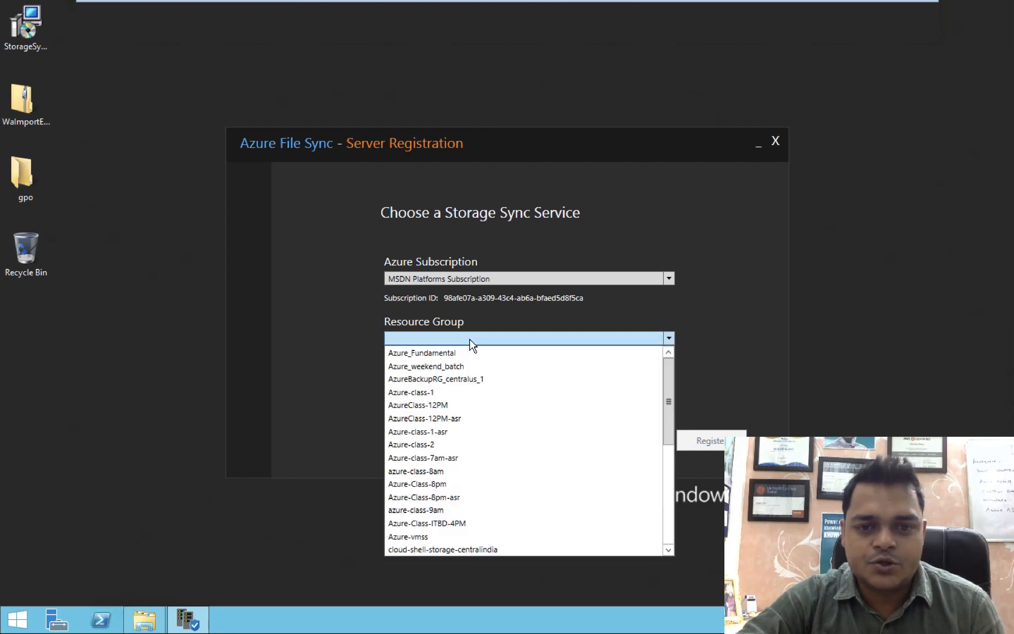
left_click(431, 392)
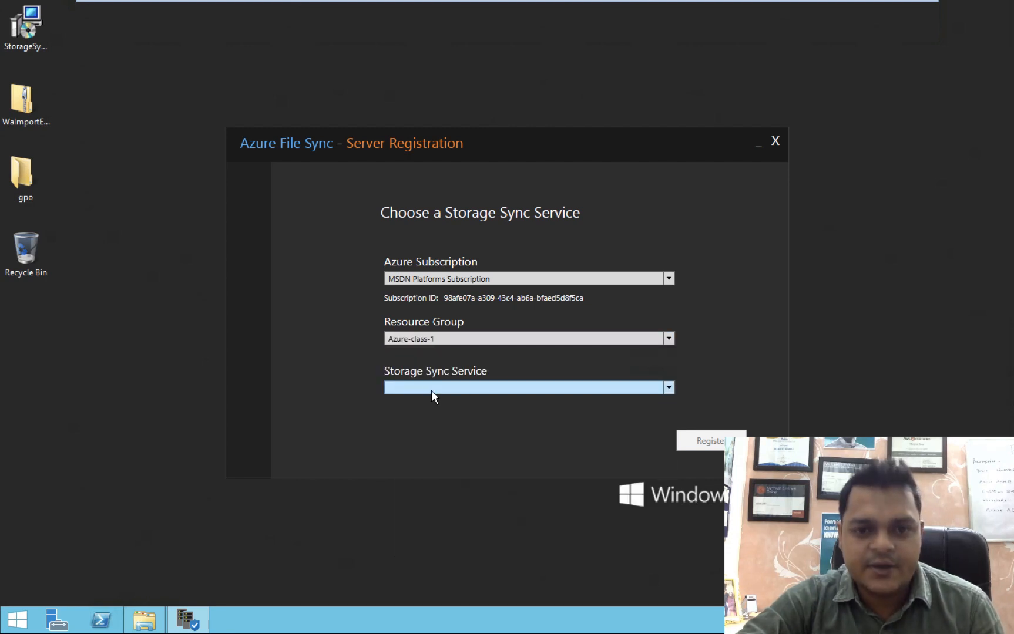
left_click(472, 387)
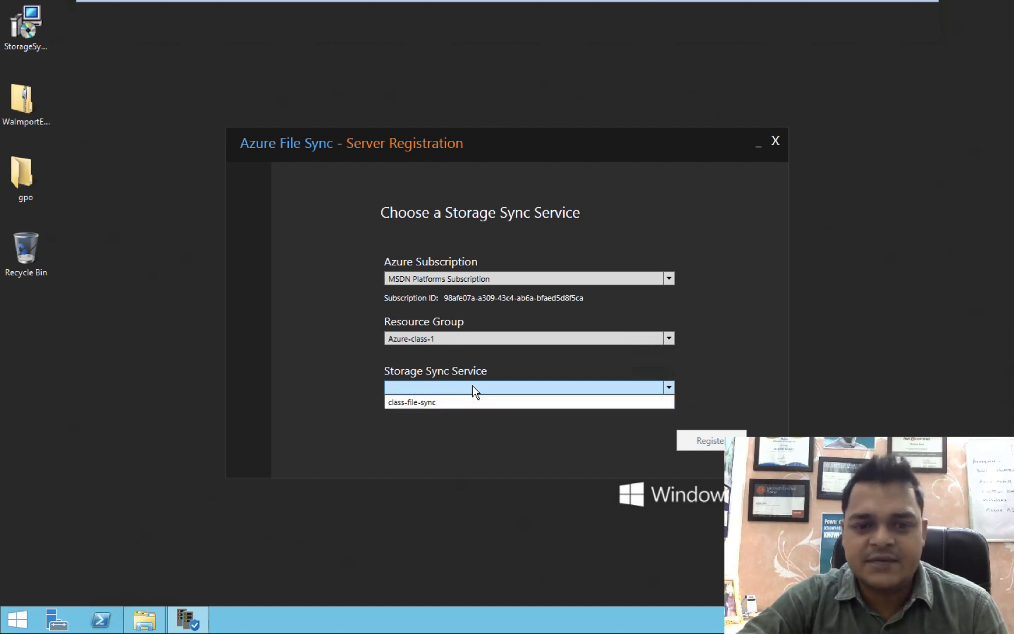
left_click(421, 402)
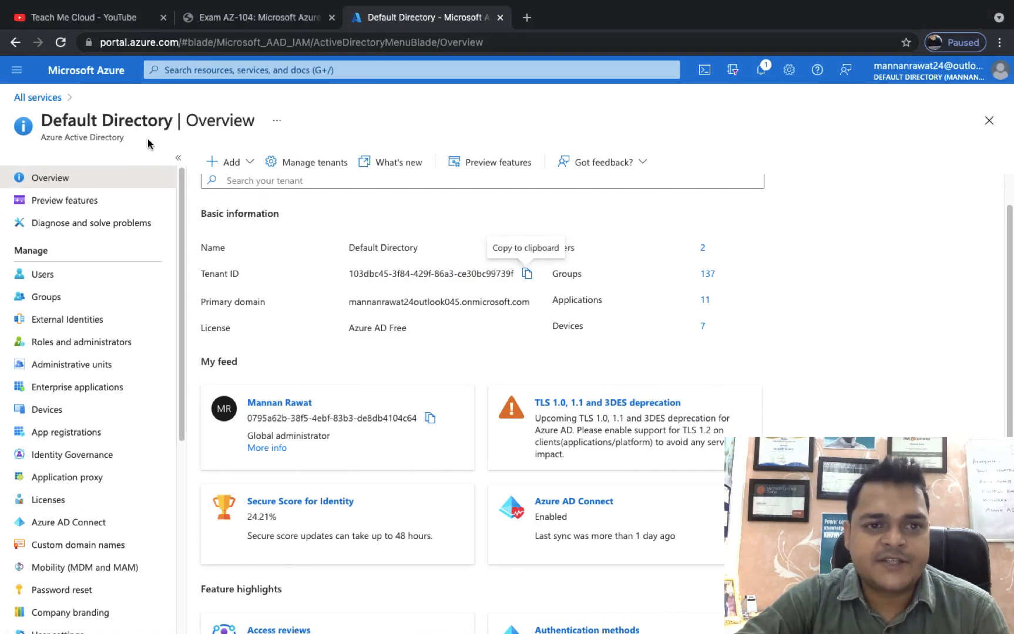
Confirm the Windows Server 2012 R2 machine shows Online, then open class-file-sync's Sync groups.
left_click(86, 71)
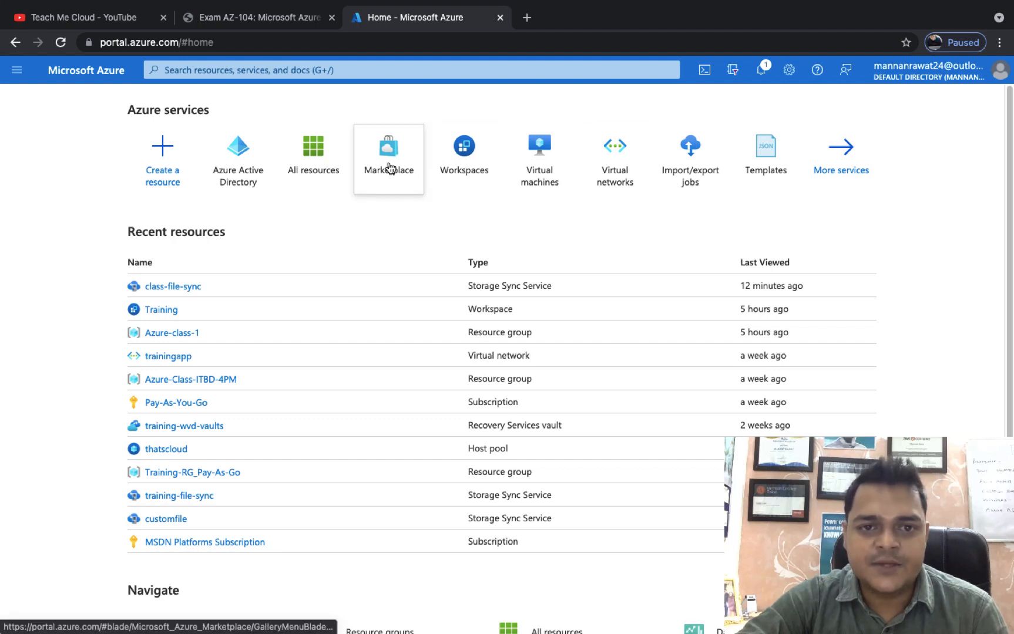
left_click(181, 288)
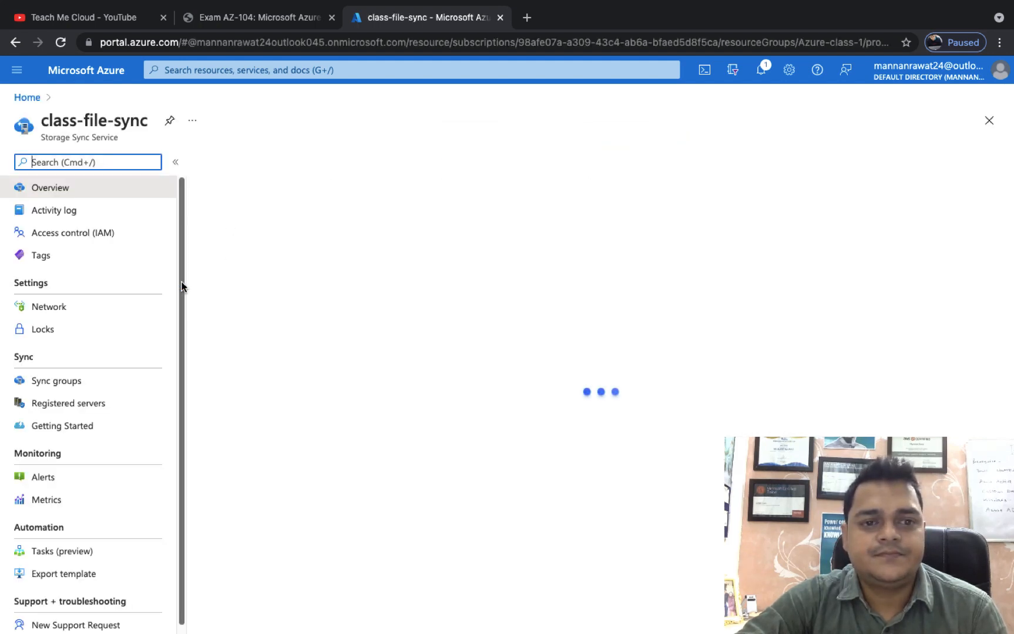
left_click(82, 411)
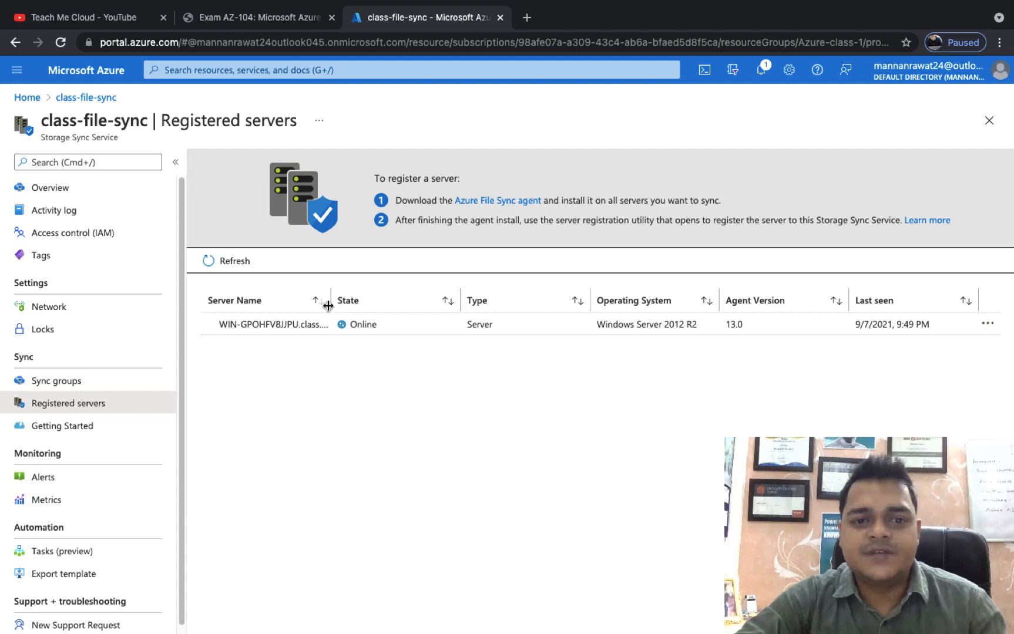
left_click_drag(328, 303, 451, 300)
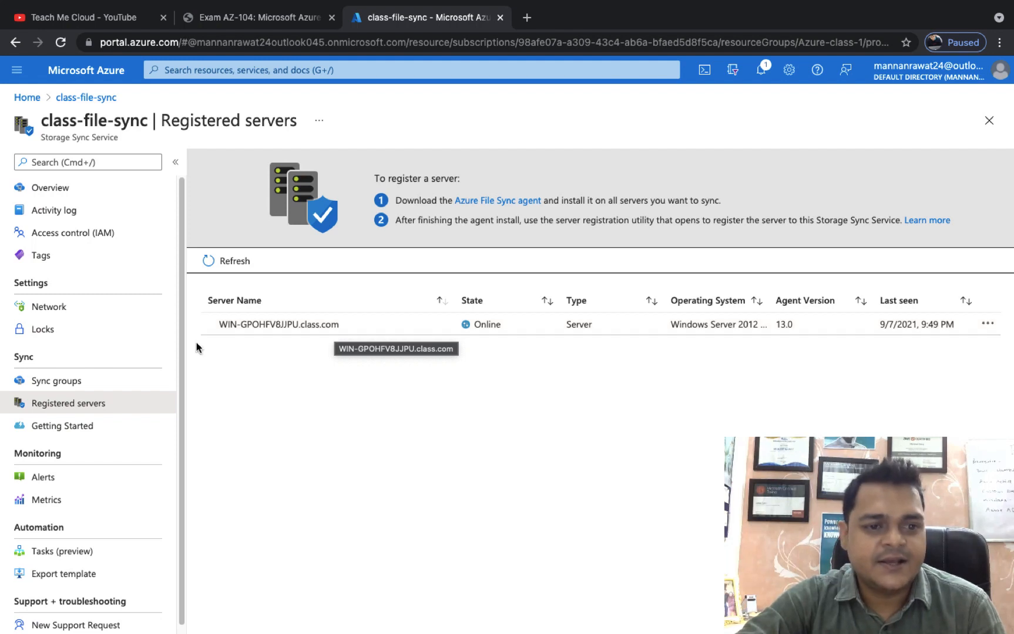
left_click(59, 385)
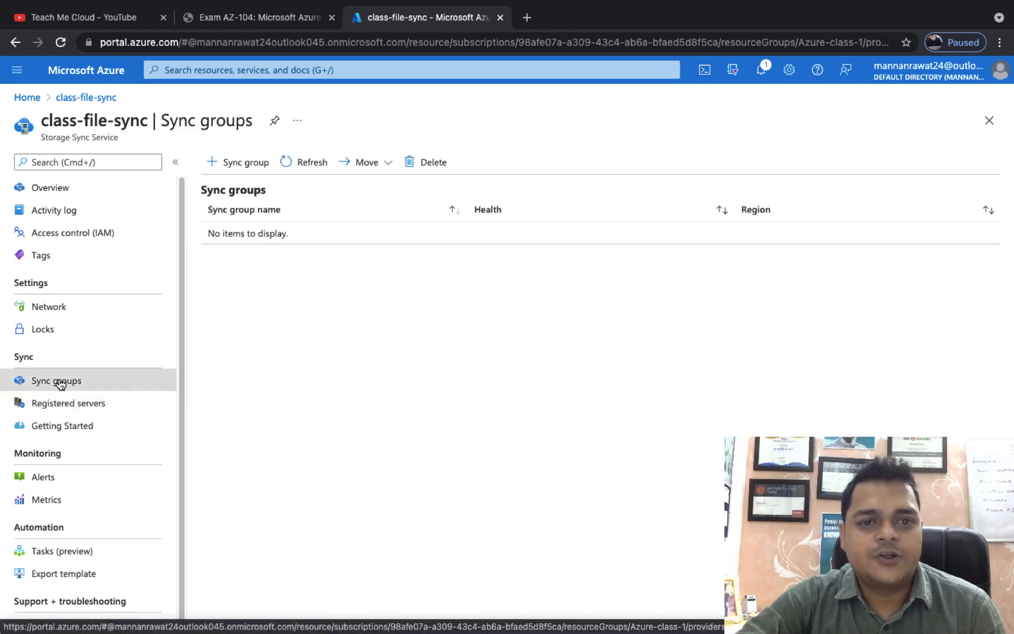
Create sync group test-1 using the cloud-file share in storage account trainingstorage1988.
left_click(243, 165)
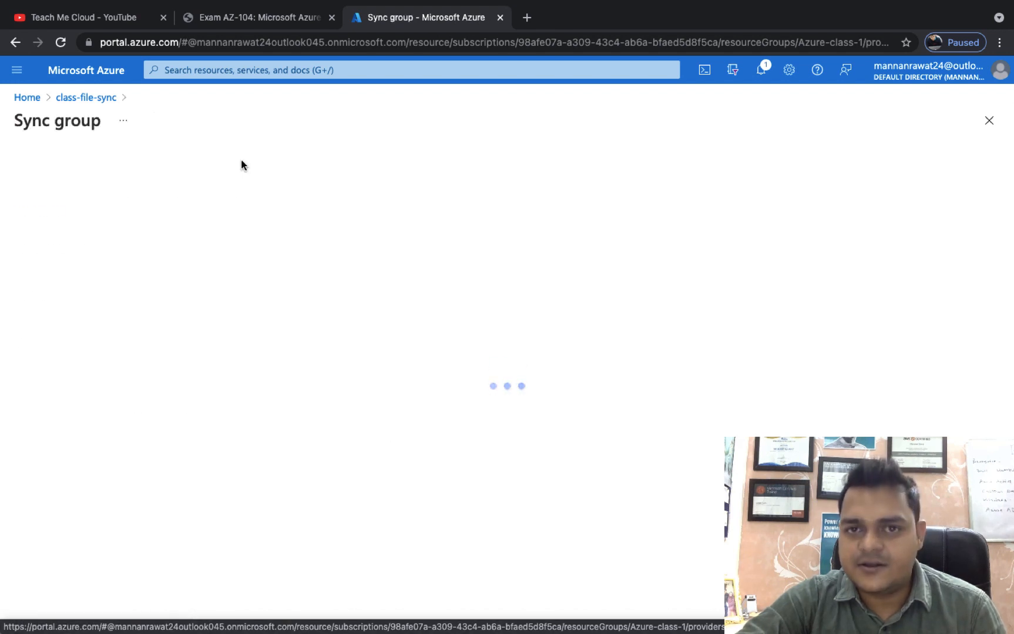
left_click(149, 254)
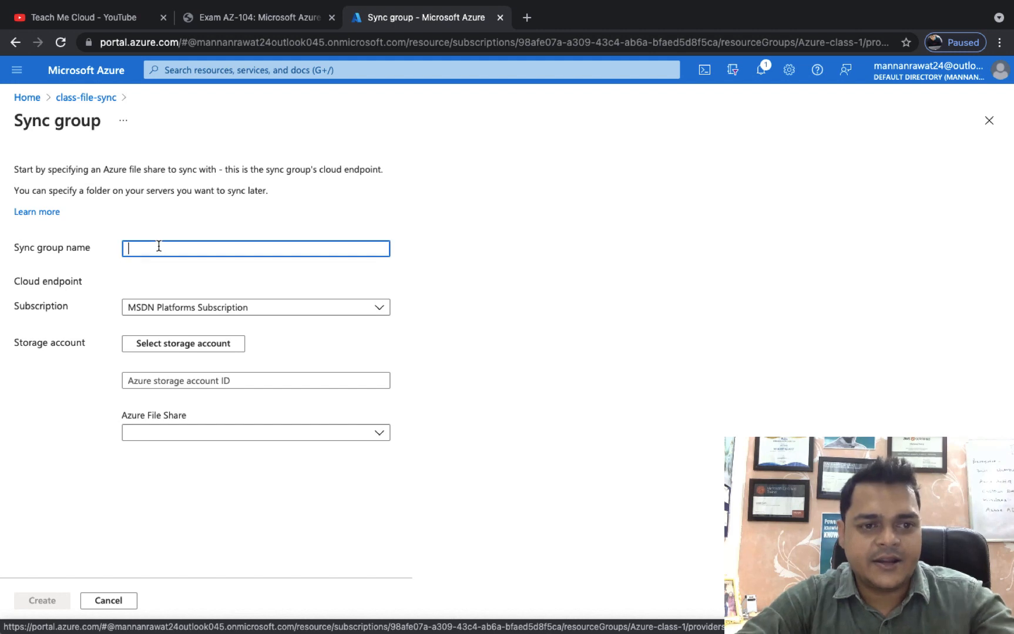
type("test-1")
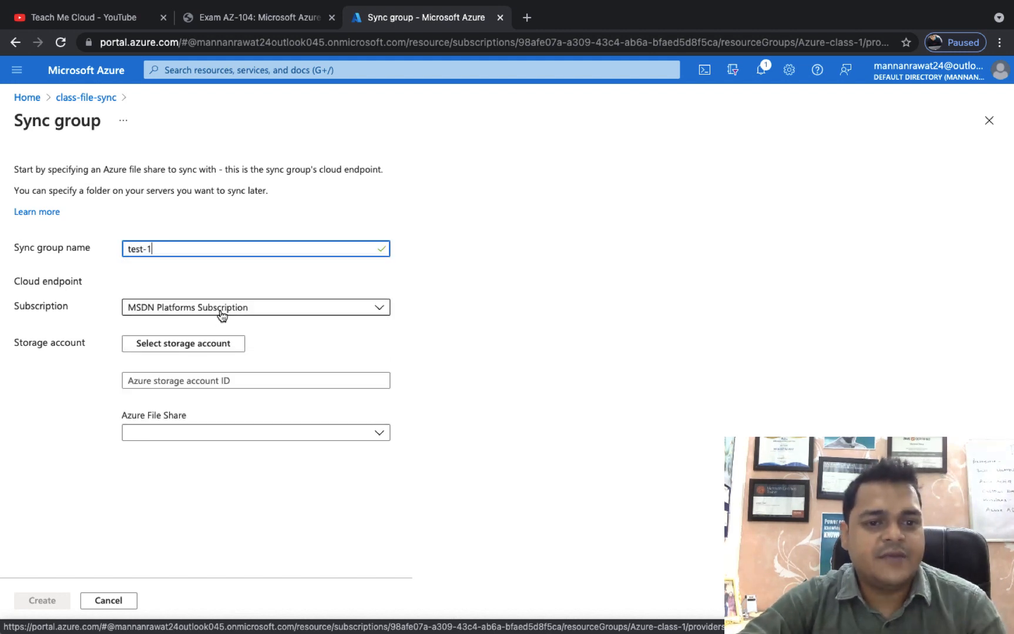
left_click(200, 349)
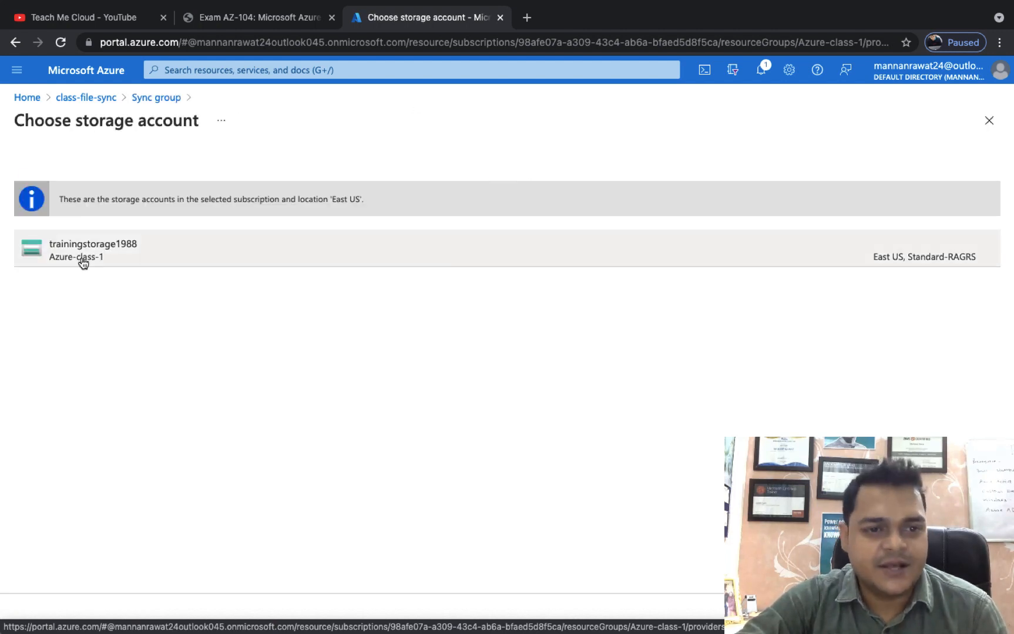
left_click(65, 250)
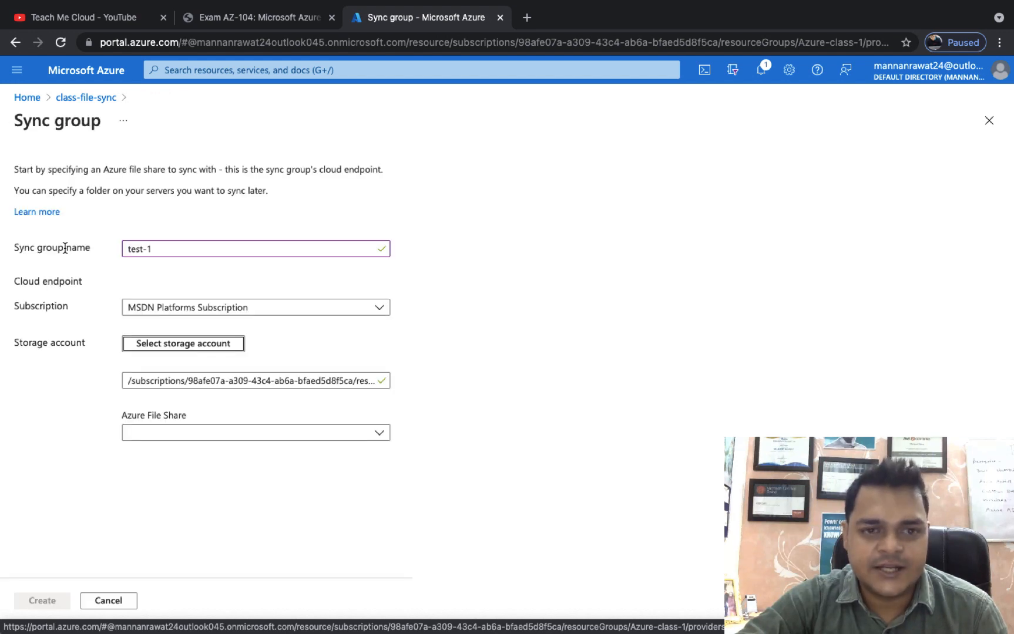
left_click(170, 437)
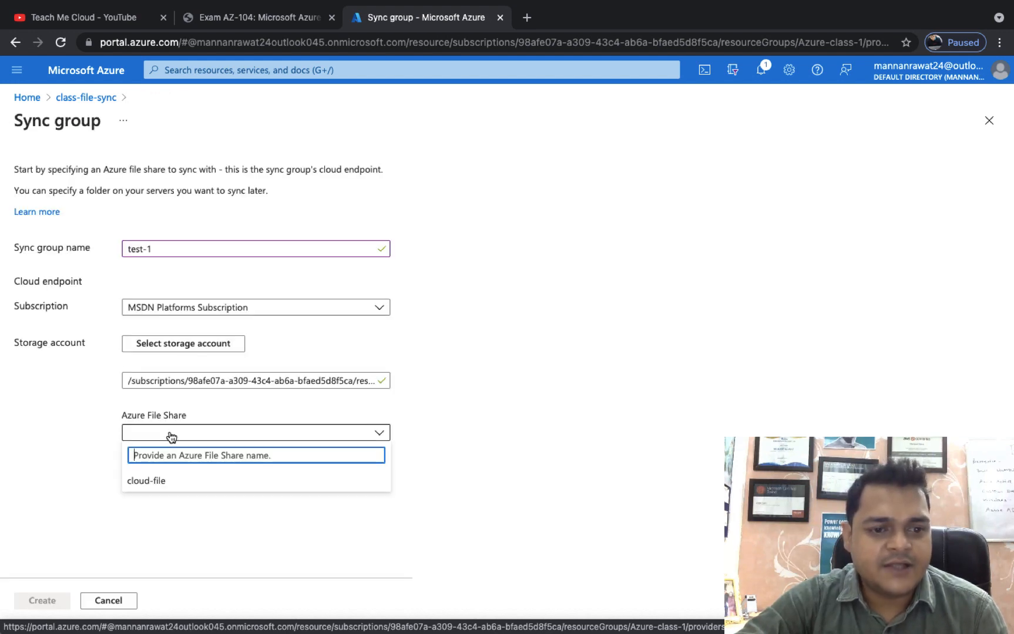
left_click(145, 479)
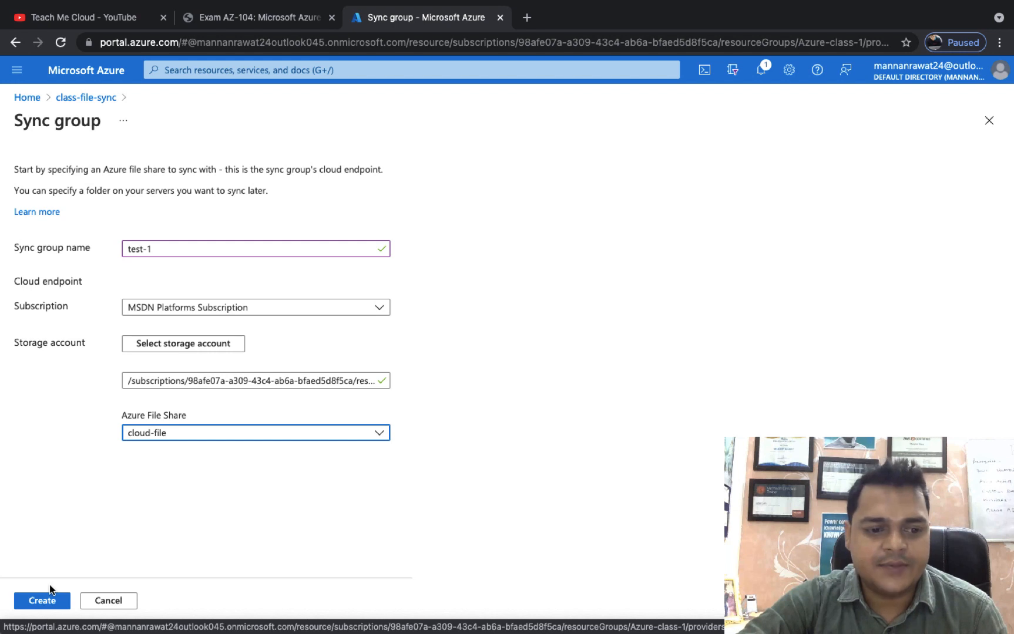
left_click(41, 600)
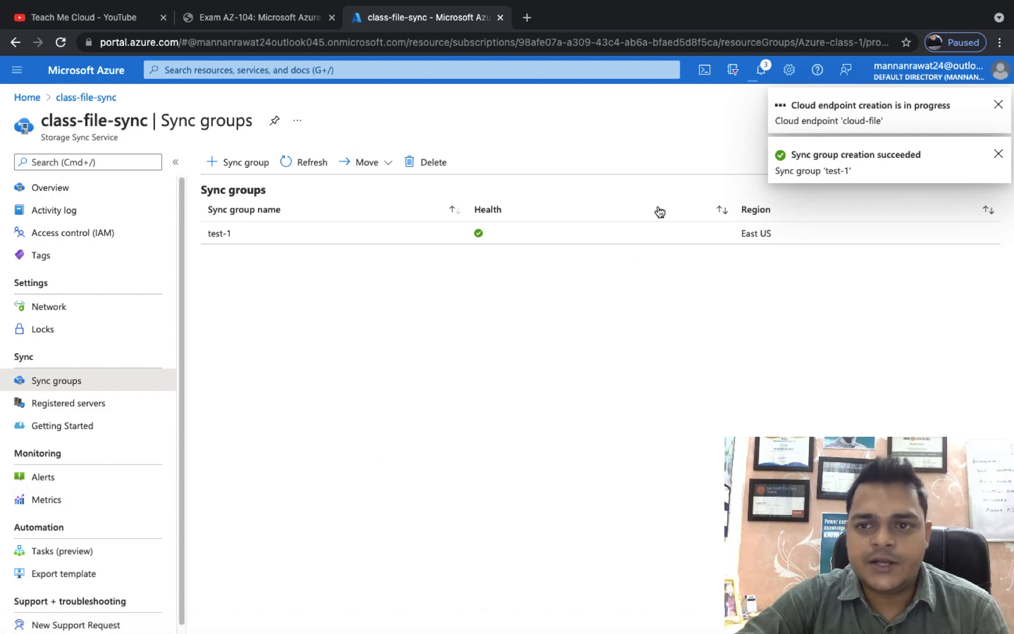
Open the test-1 sync group to view its cloud-file cloud endpoint and server endpoints.
left_click(219, 235)
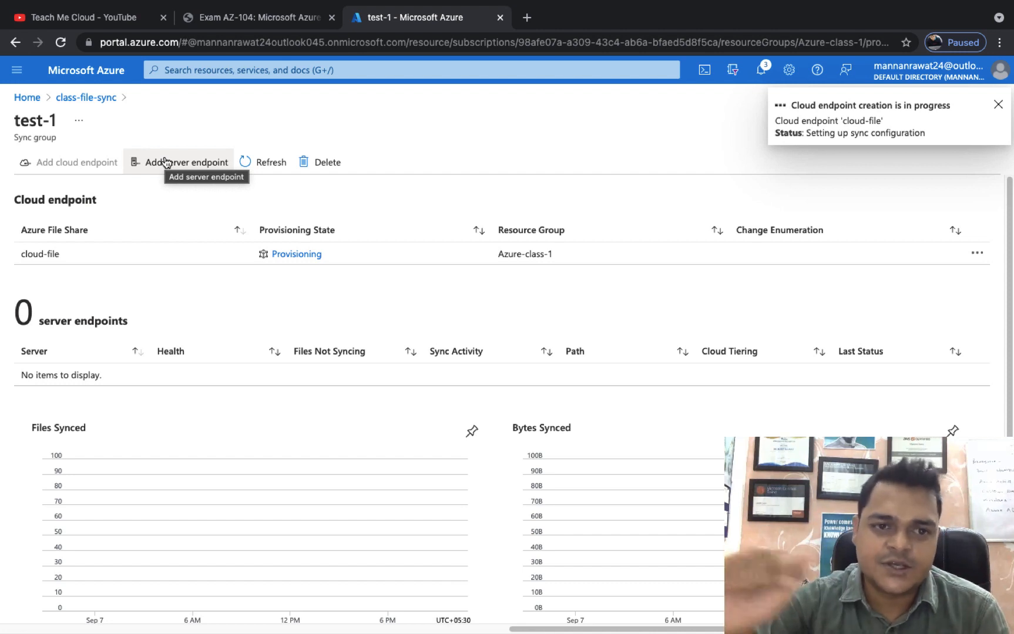
Start a server endpoint for test-1 with the registered Windows server selected, then close the server's registration window.
left_click(166, 162)
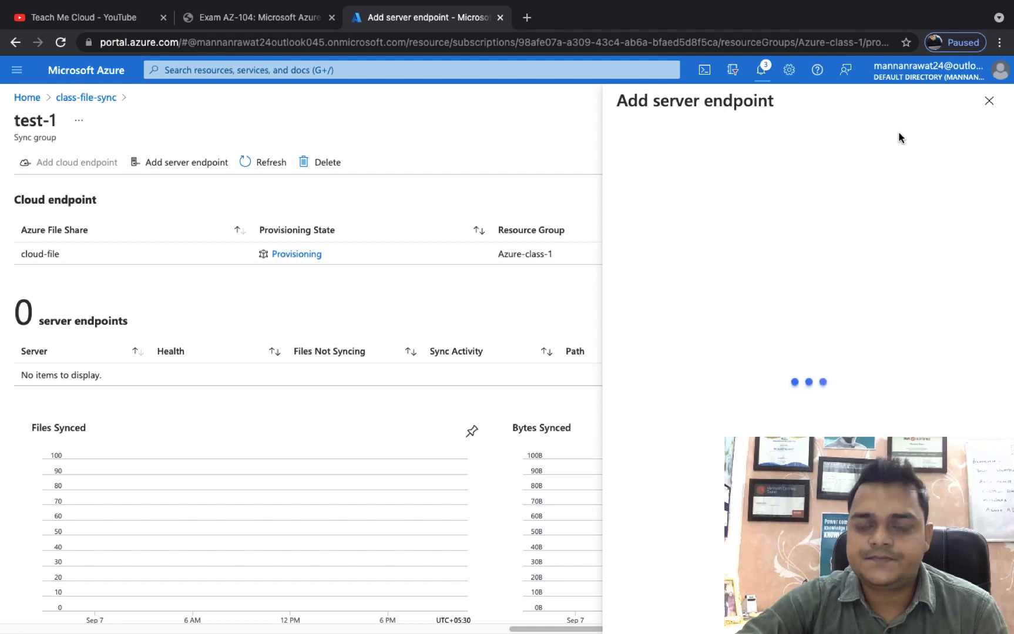
left_click(687, 313)
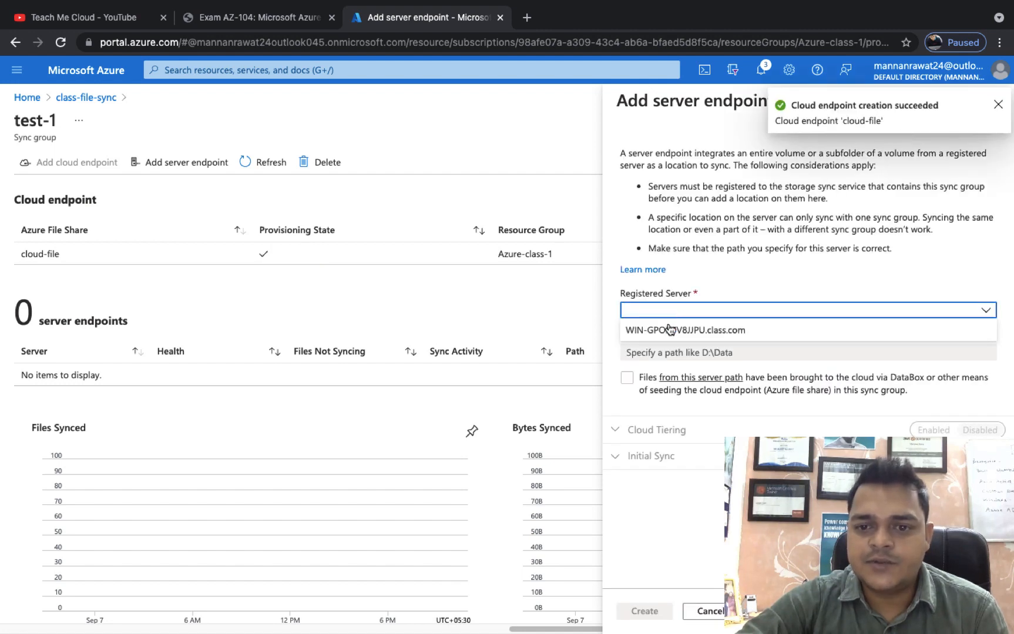
left_click(671, 330)
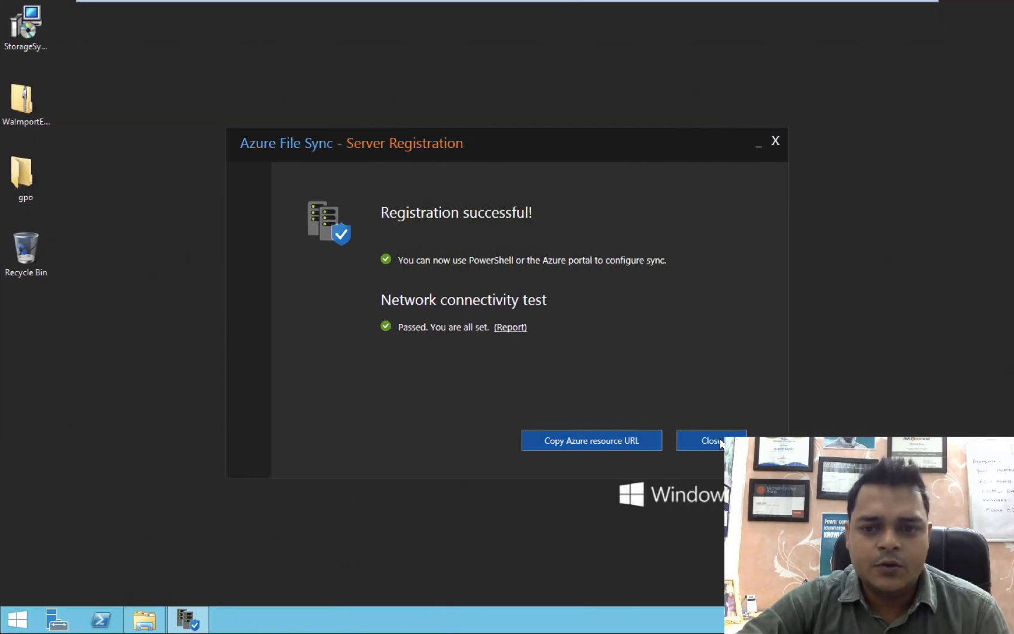
left_click(712, 441)
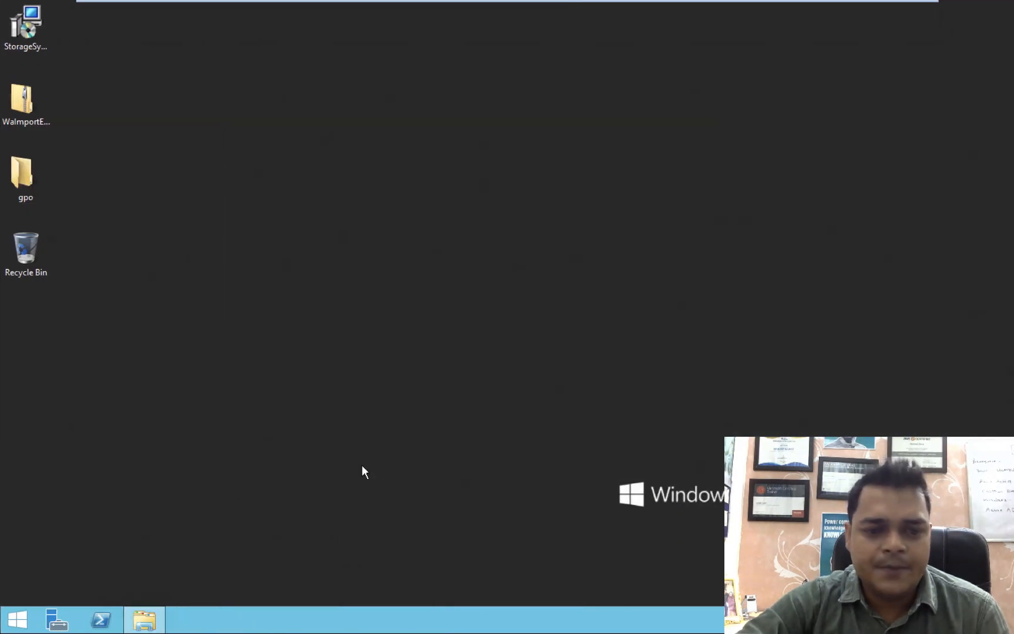
On the server, browse This PC to C:\Class, showing the full folder path, then return to the Azure portal.
left_click(131, 611)
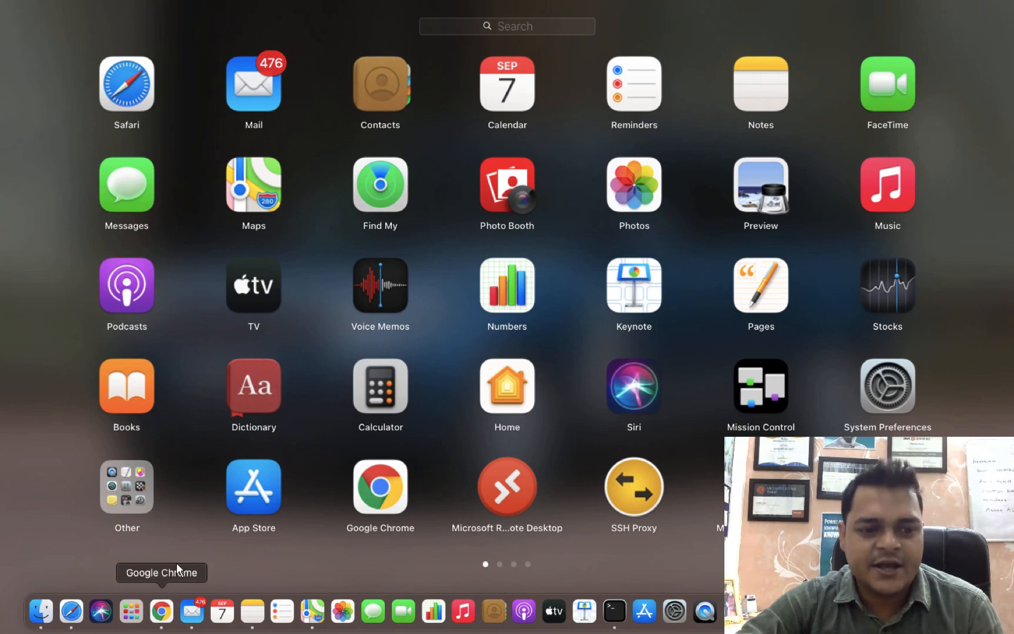
left_click(189, 549)
left_click(149, 538)
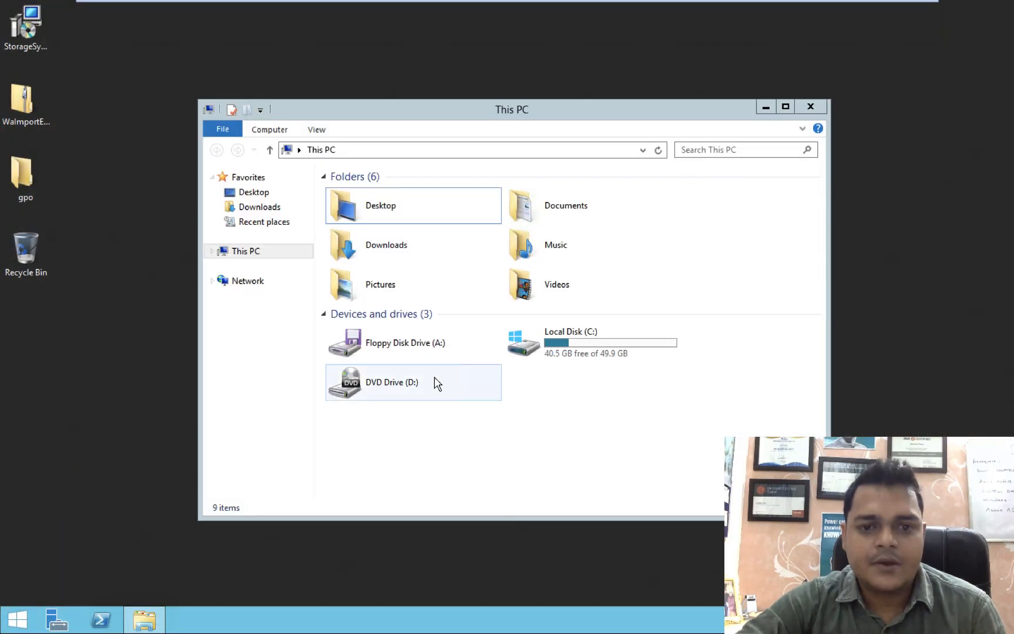
double_click(541, 357)
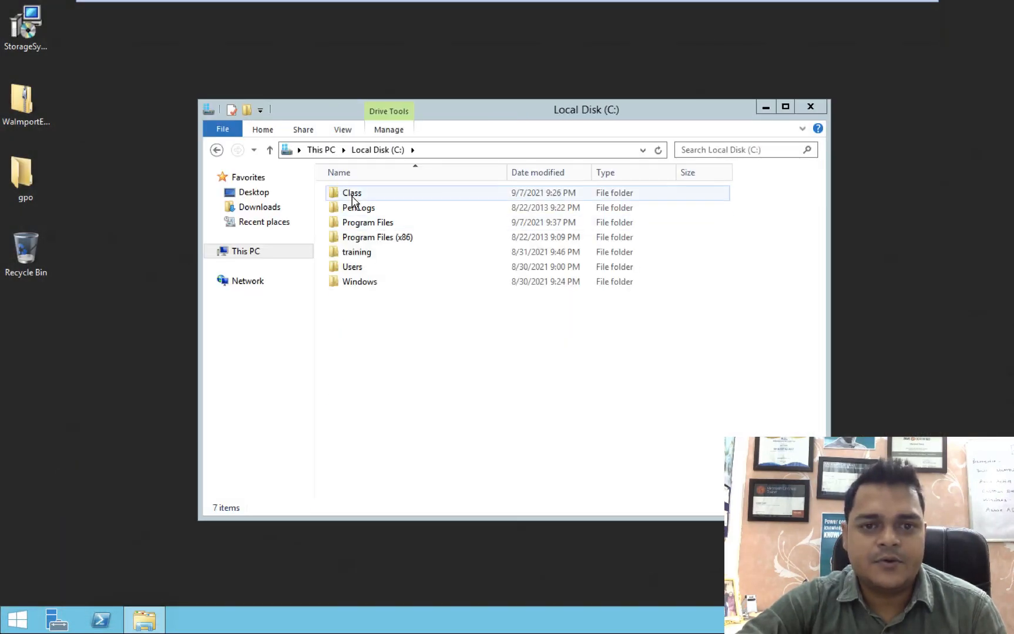
left_click(353, 197)
double_click(353, 197)
left_click(470, 150)
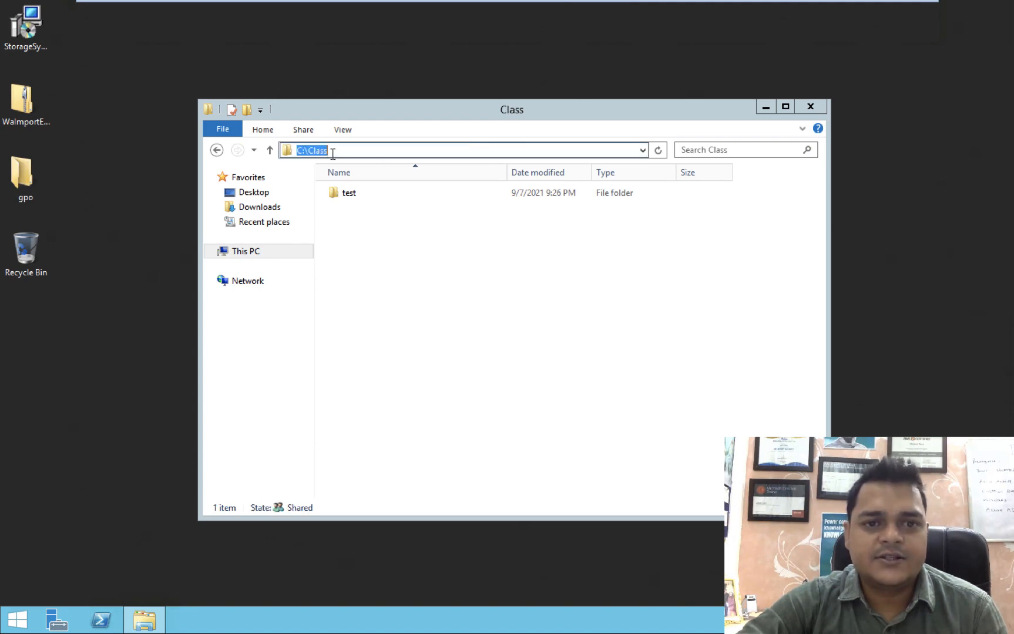
key("ctrl+Left")
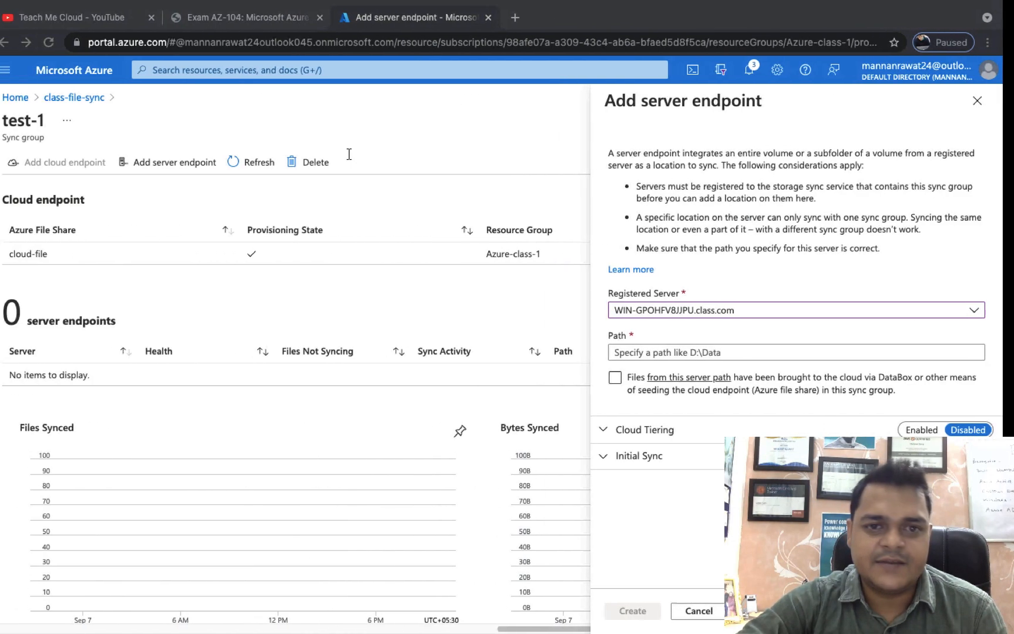
Enter c:\class as the server endpoint path and create the endpoint.
left_click(675, 355)
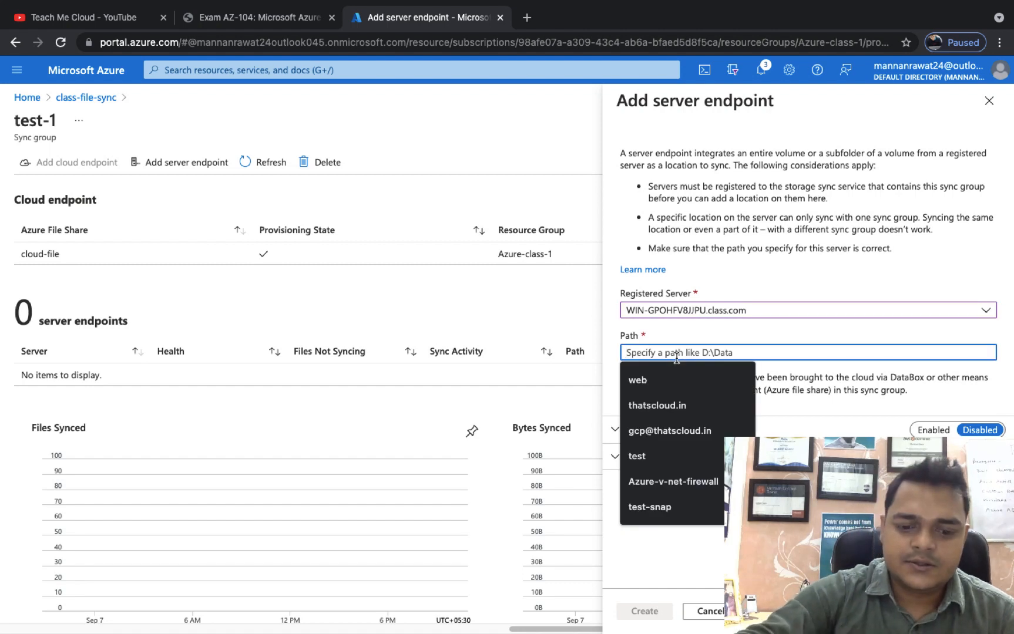
type("c:\\class")
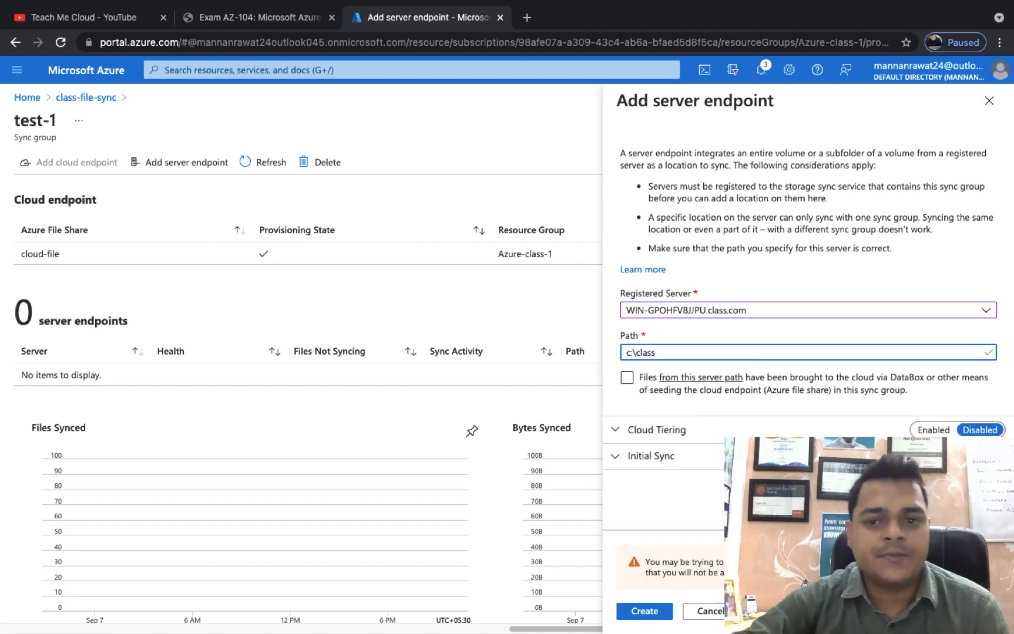
left_click(643, 617)
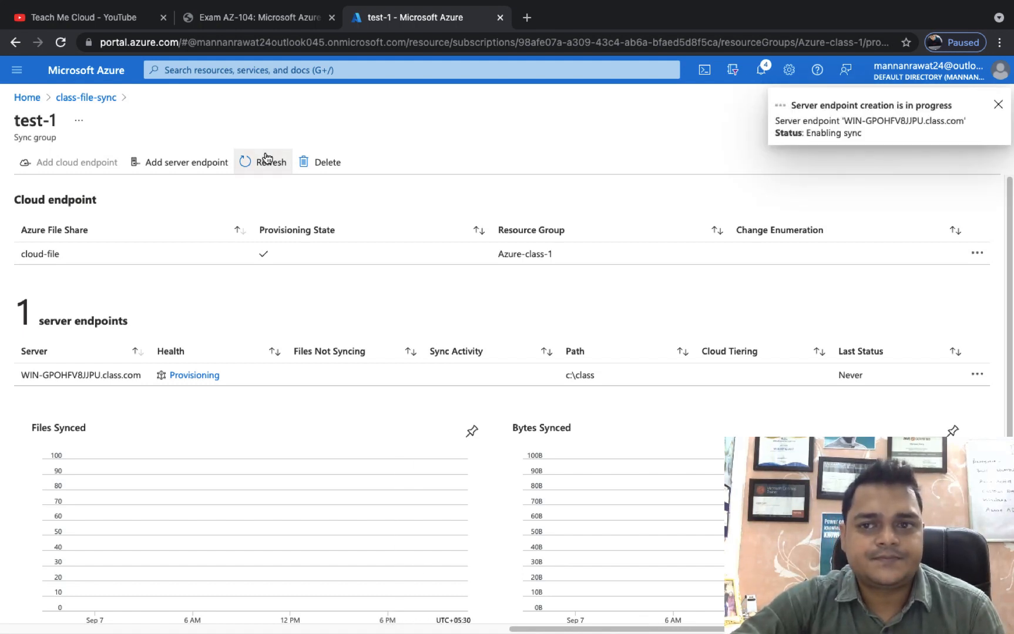
Open the portal home in a new browser tab and sign in with the account.
right_click(106, 71)
left_click(130, 82)
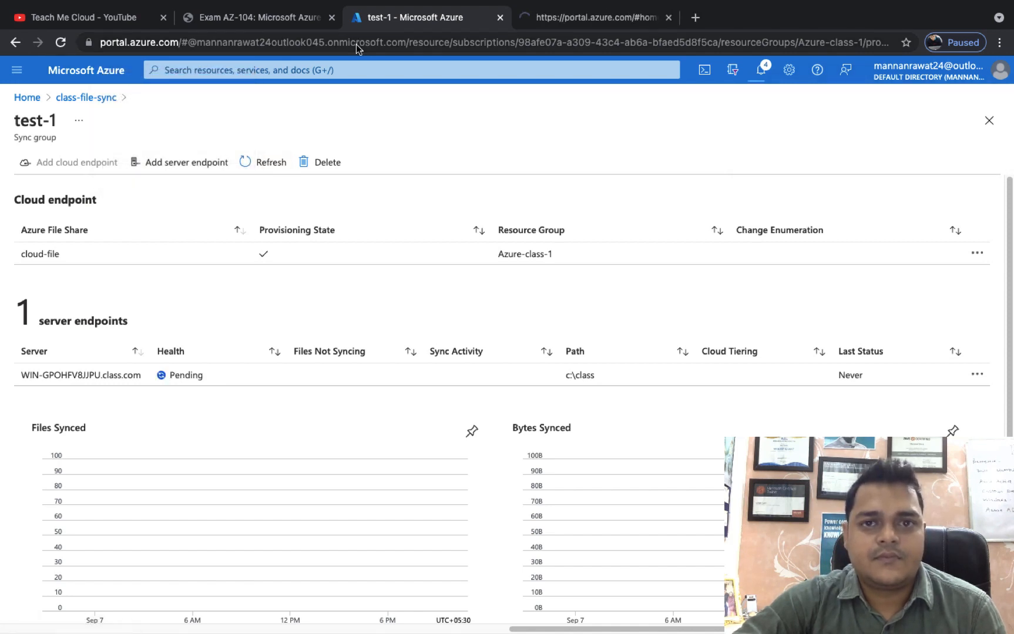
left_click(584, 12)
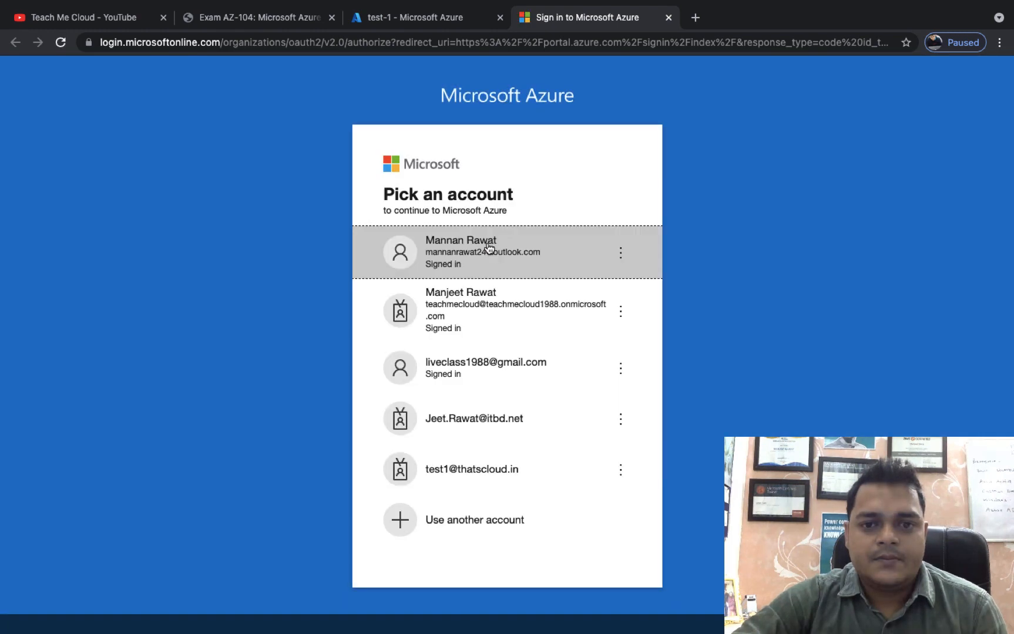
left_click(487, 245)
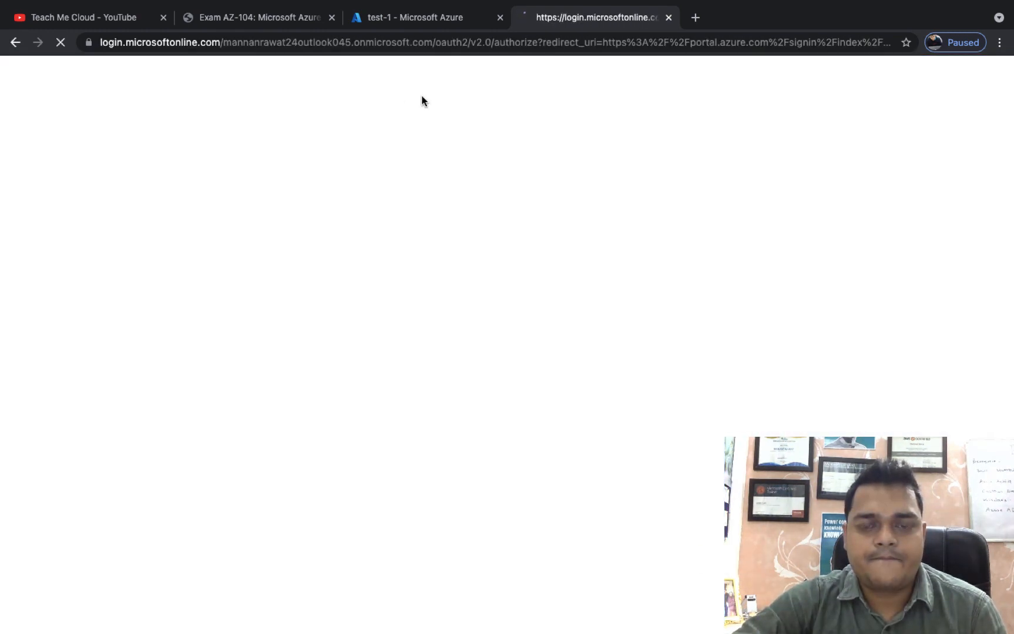
Refresh test-1's endpoint status, then open Storage accounts from the Azure home page.
left_click(413, 24)
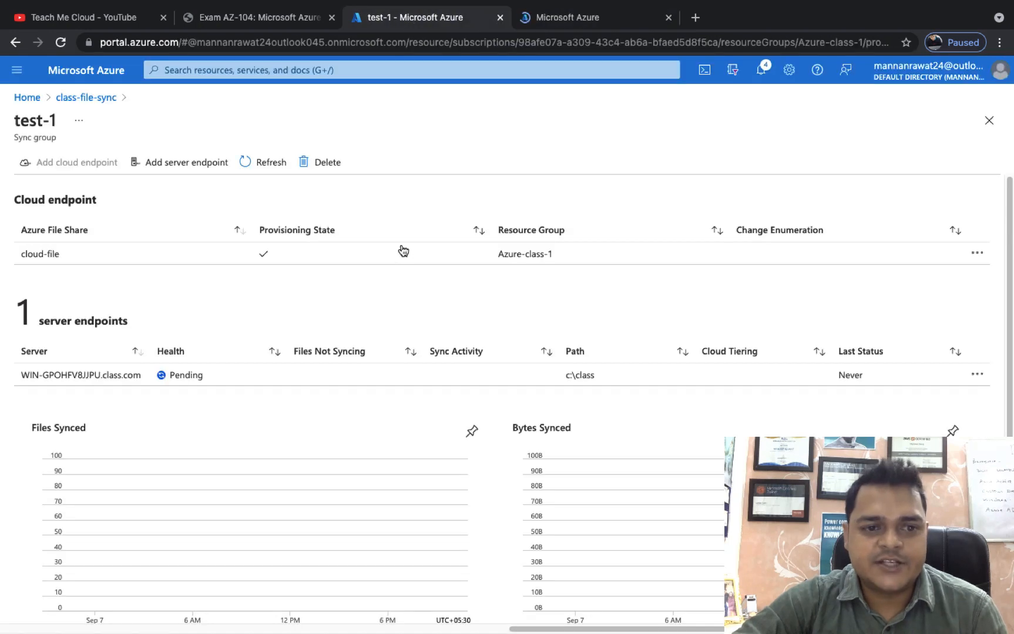
left_click(267, 165)
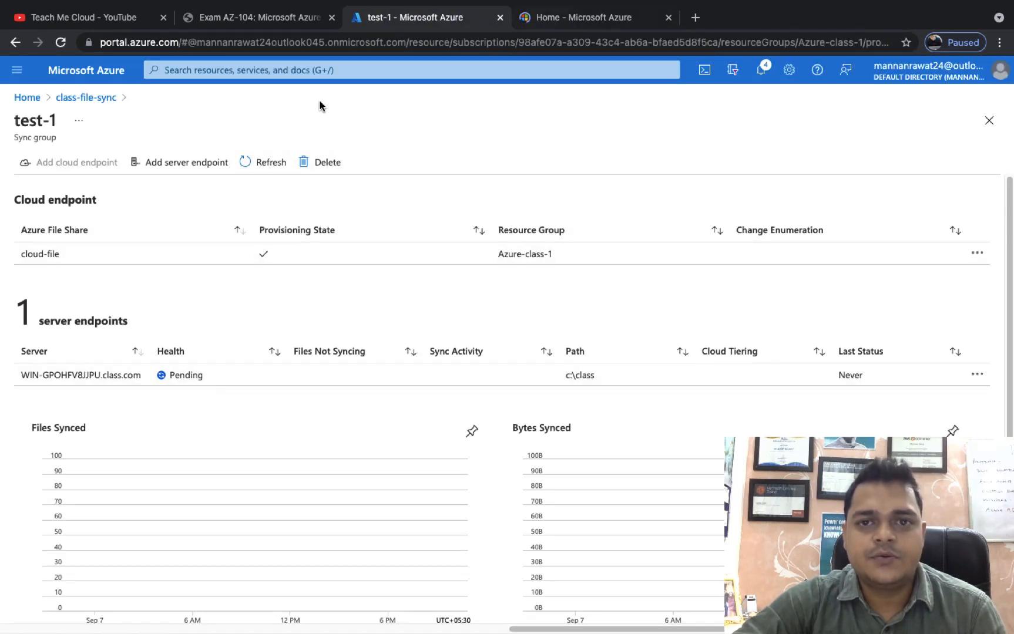
left_click(543, 22)
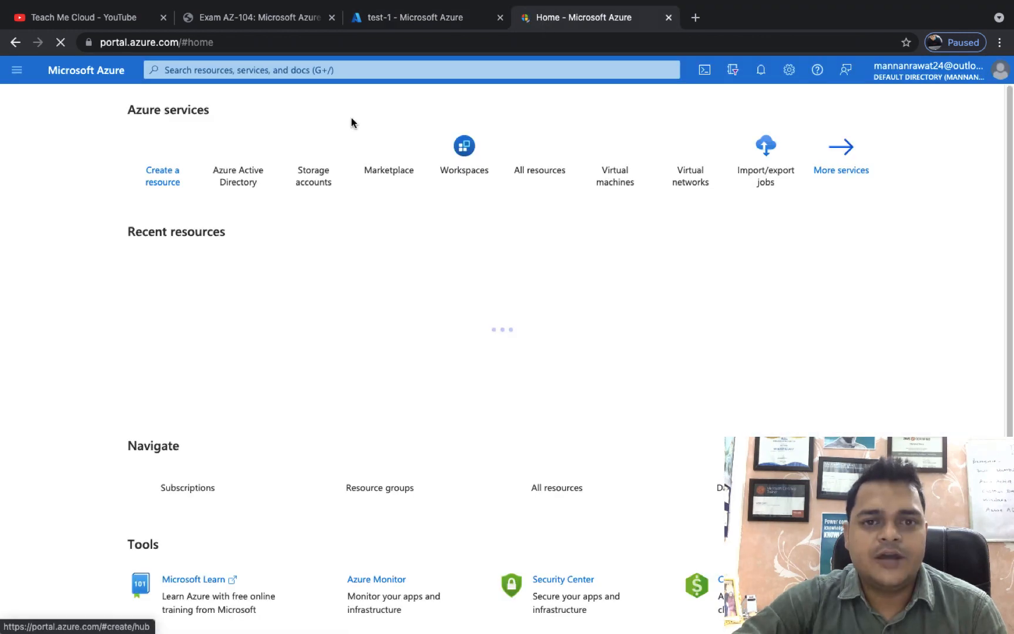
left_click(317, 185)
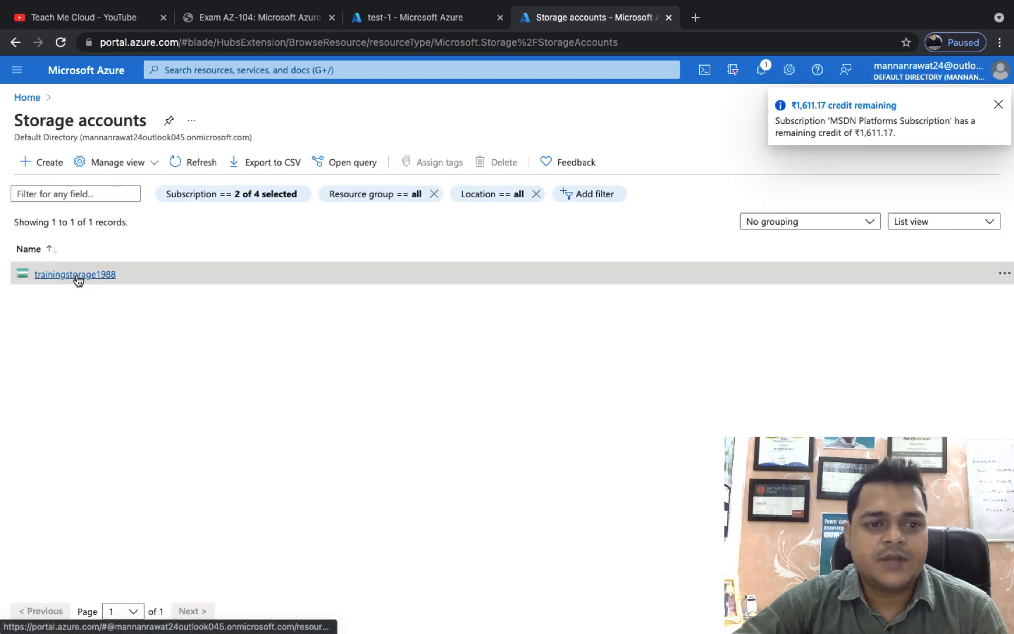
Browse trainingstorage1988's cloud-file share and its empty test directory, then switch to the server desktop.
left_click(77, 276)
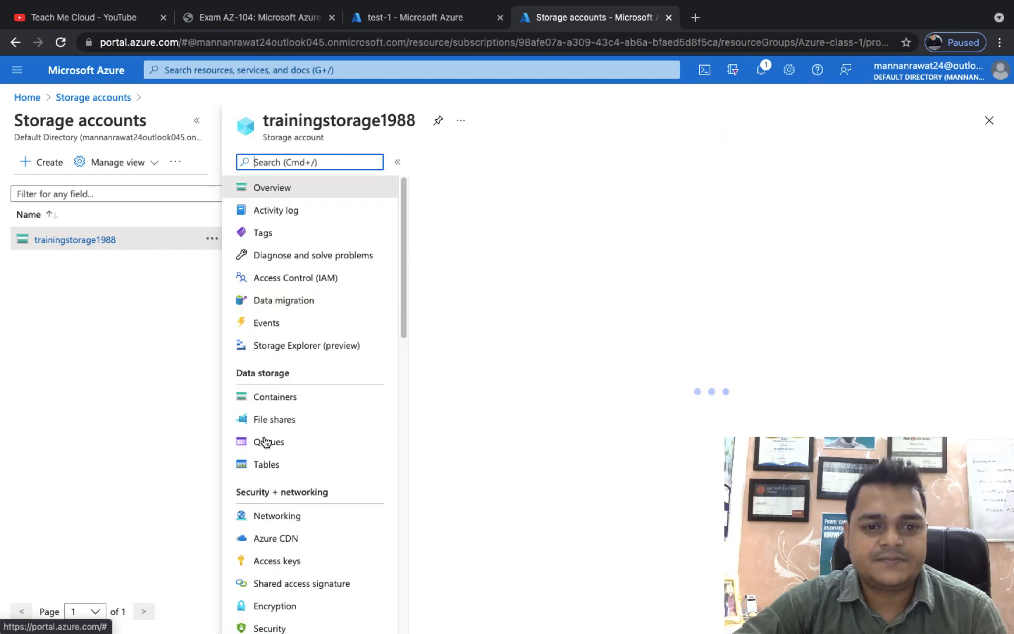
left_click(275, 421)
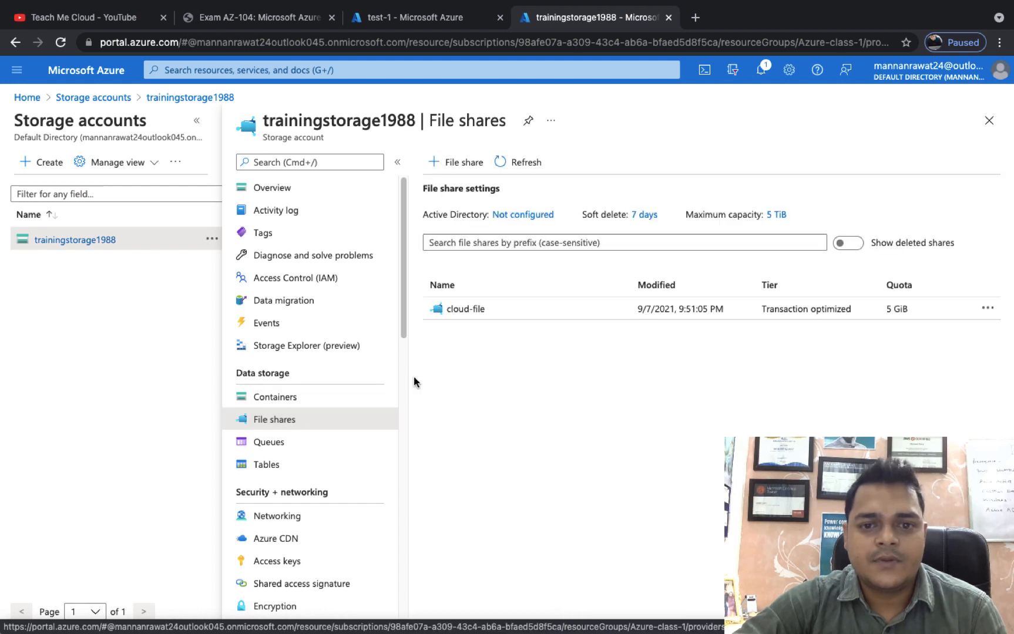
left_click(464, 309)
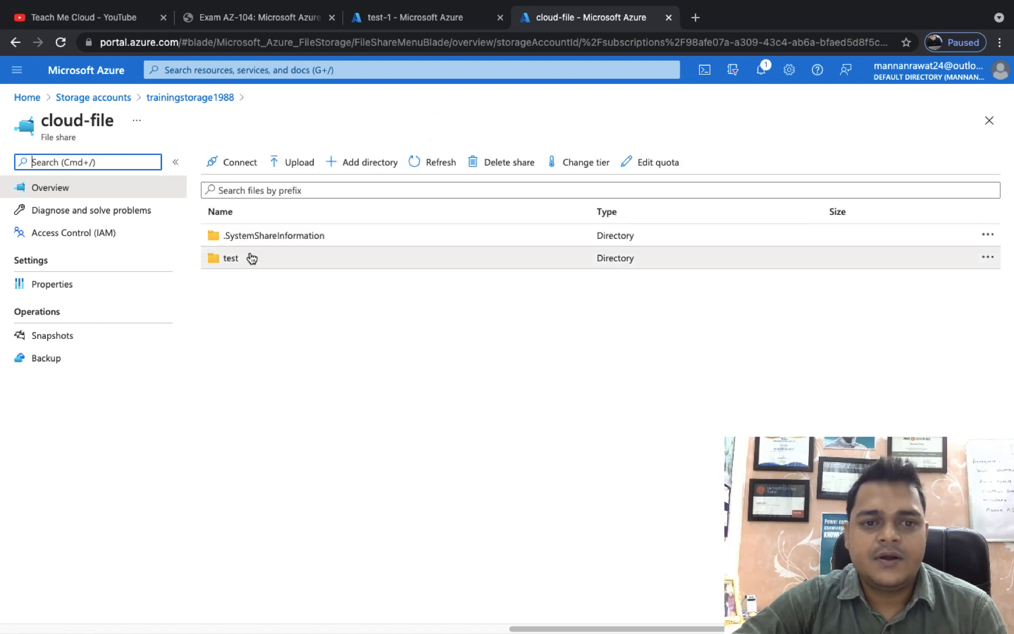
left_click(232, 259)
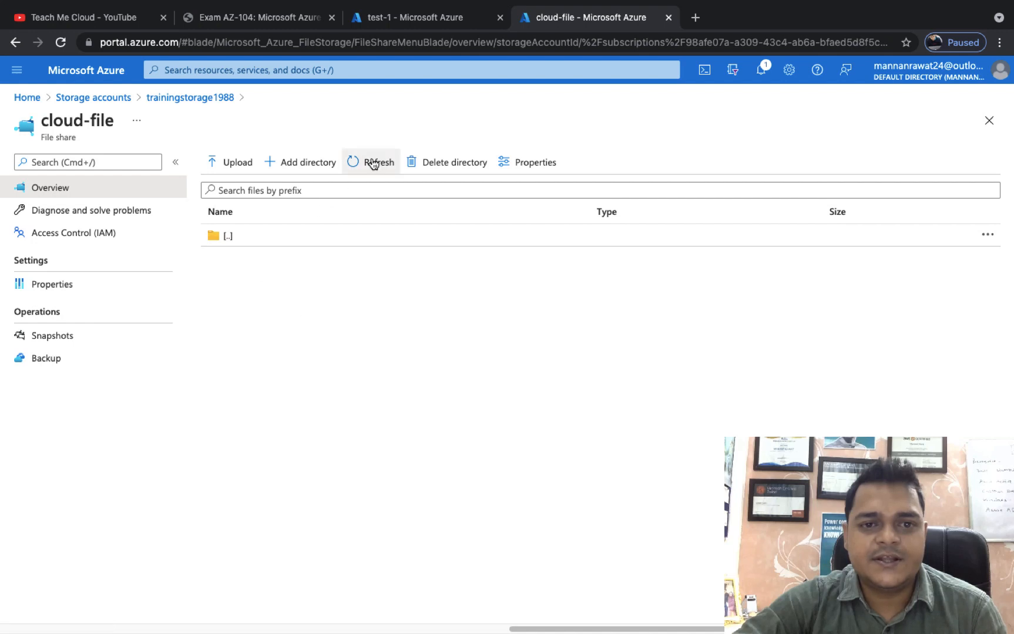
left_click(193, 99)
left_click(467, 309)
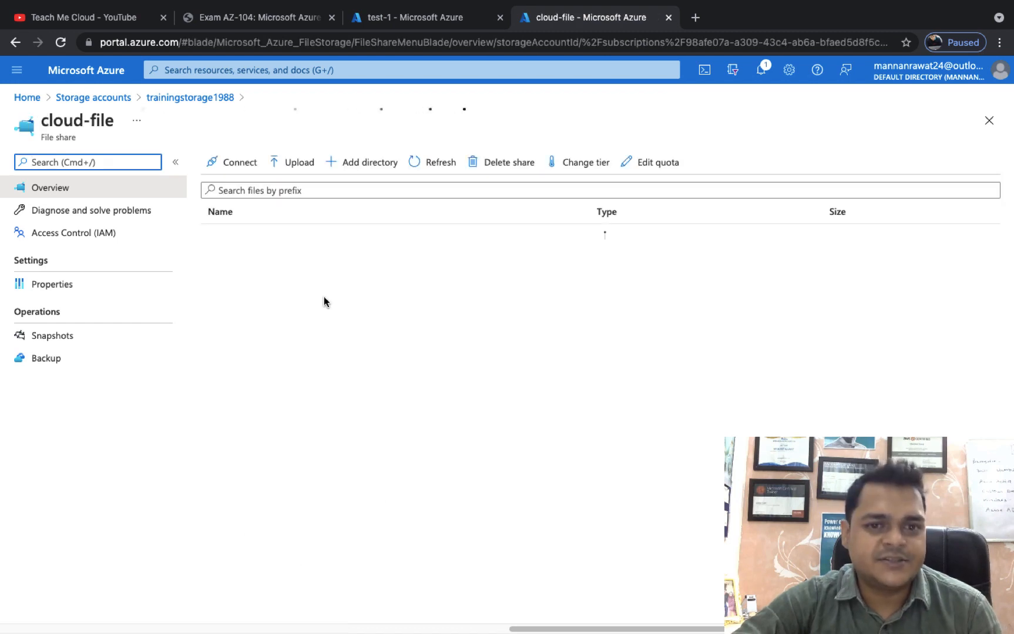
key("ctrl+Right")
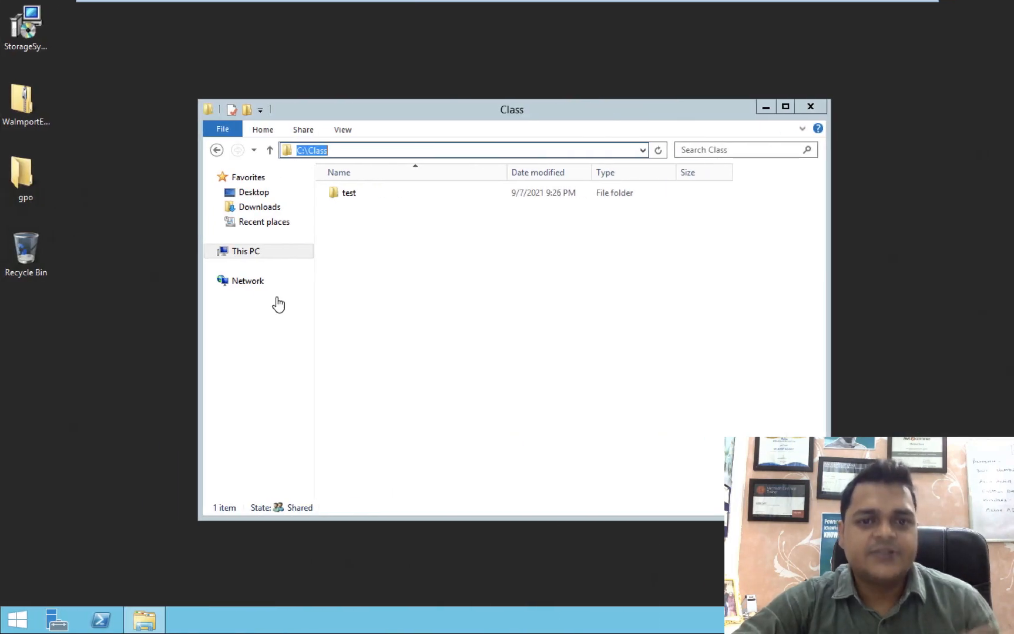
Switch to the vCenter-Server VM and unlock it with the account password.
mouse_move(367, 5)
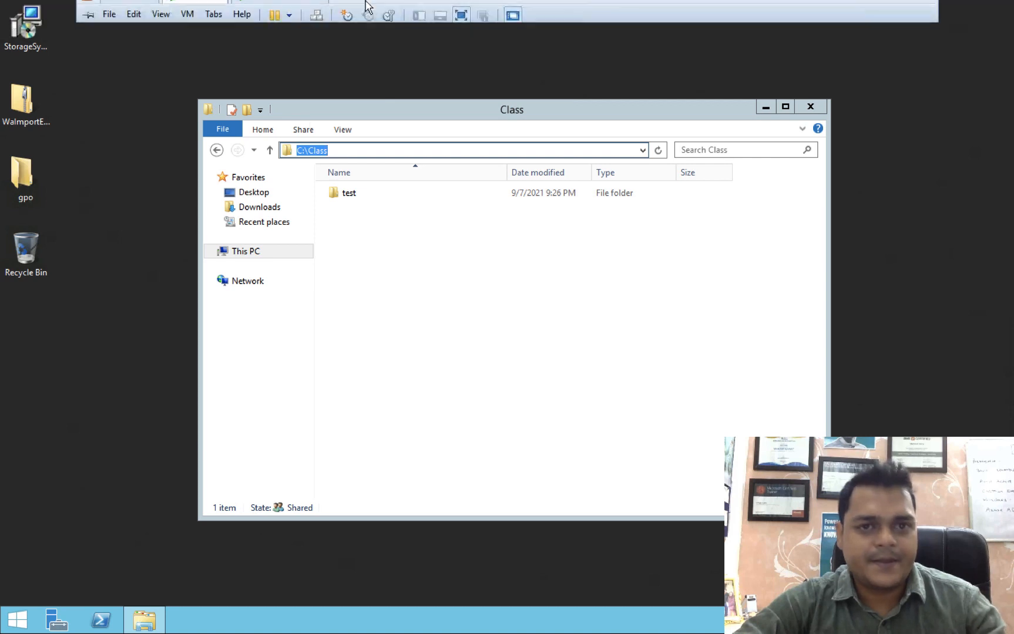
left_click(277, 12)
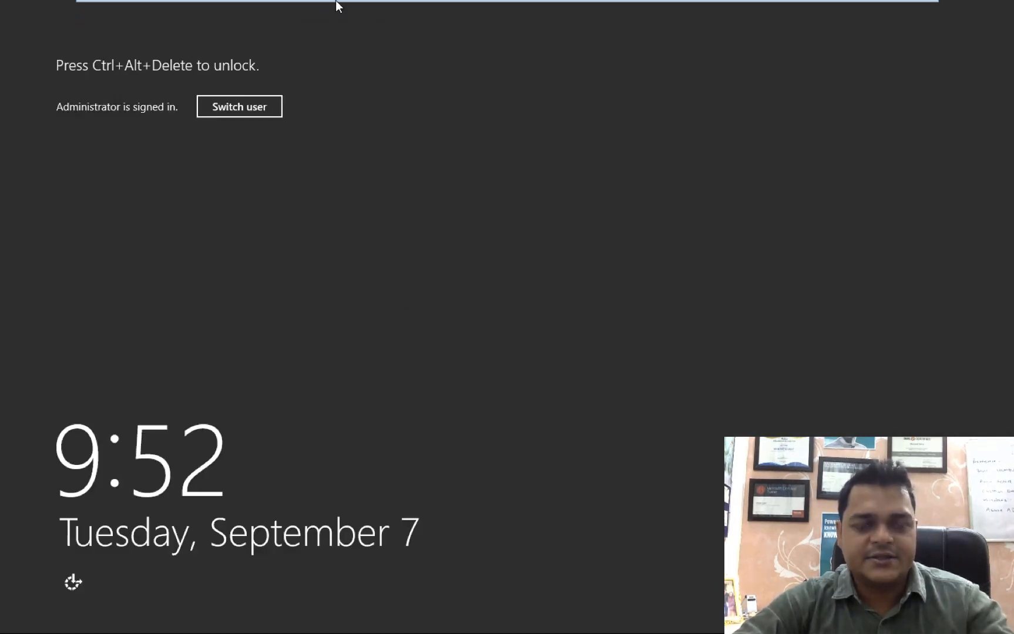
mouse_move(335, 1)
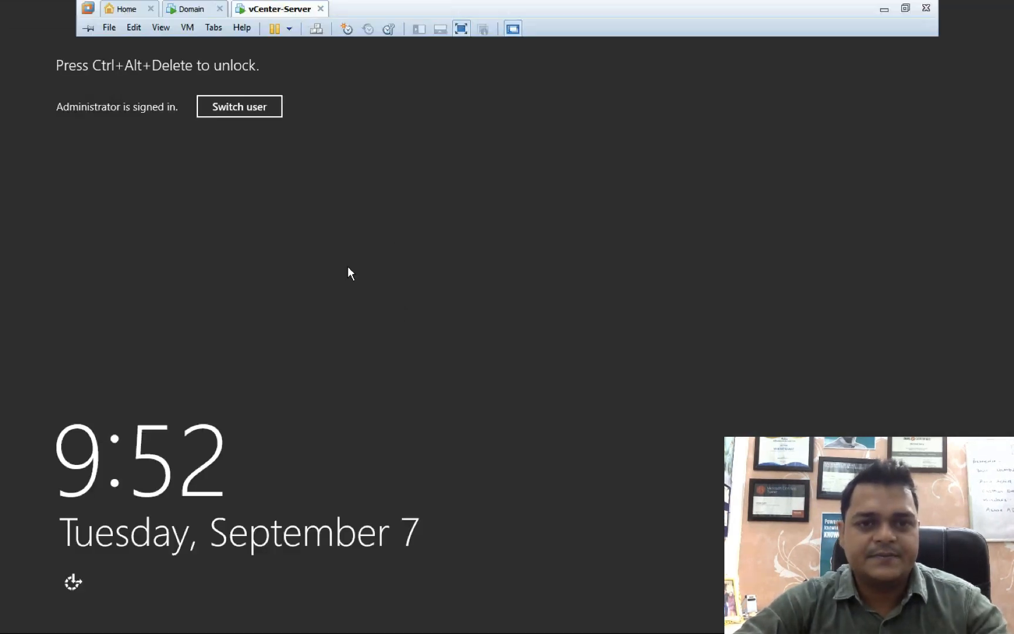
left_click(313, 33)
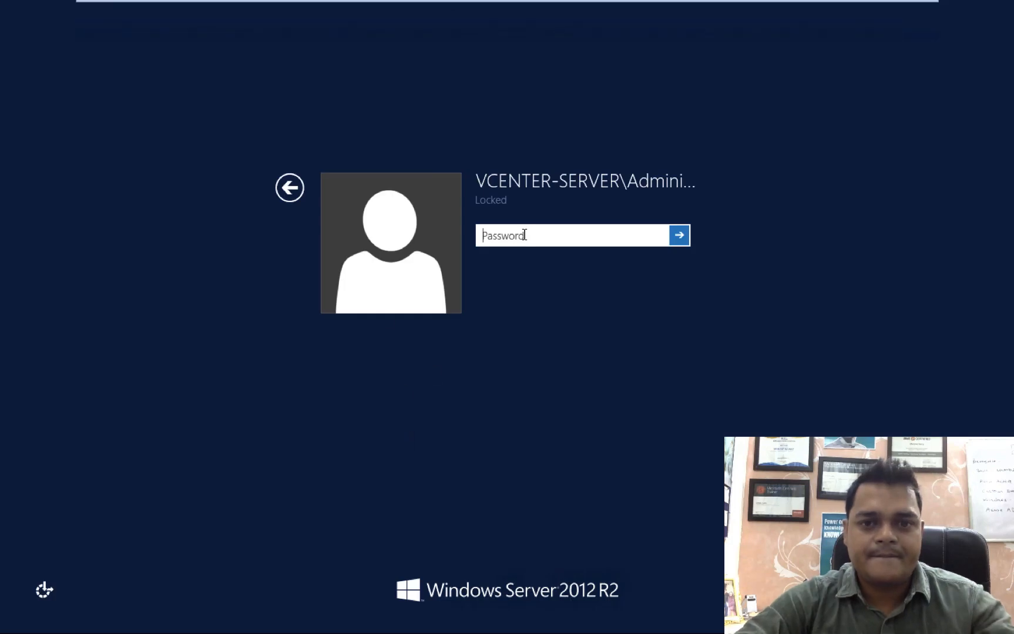
type("••••••")
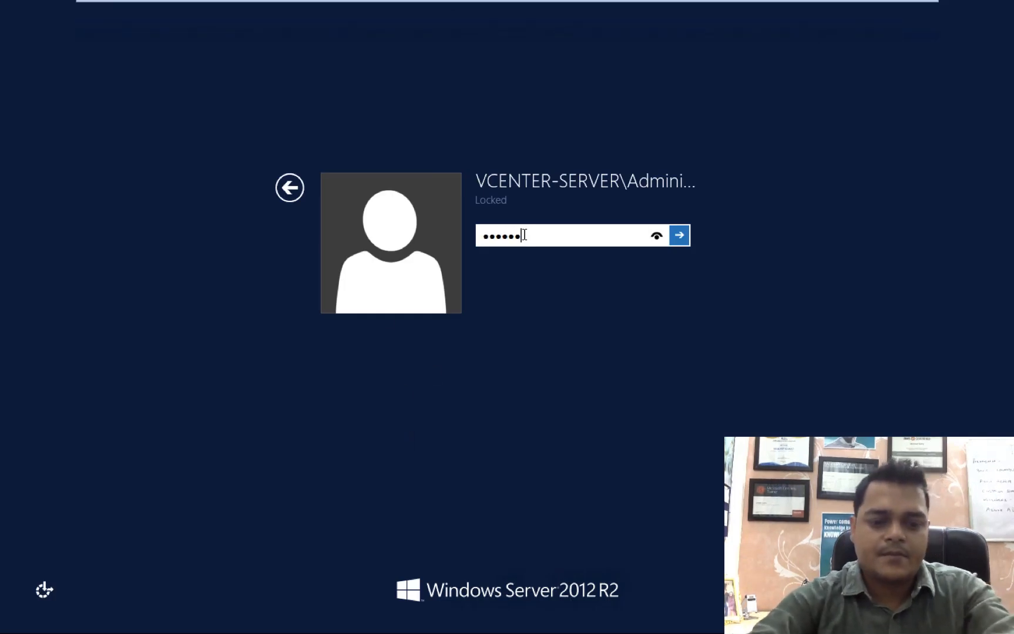
type("••")
key("Return")
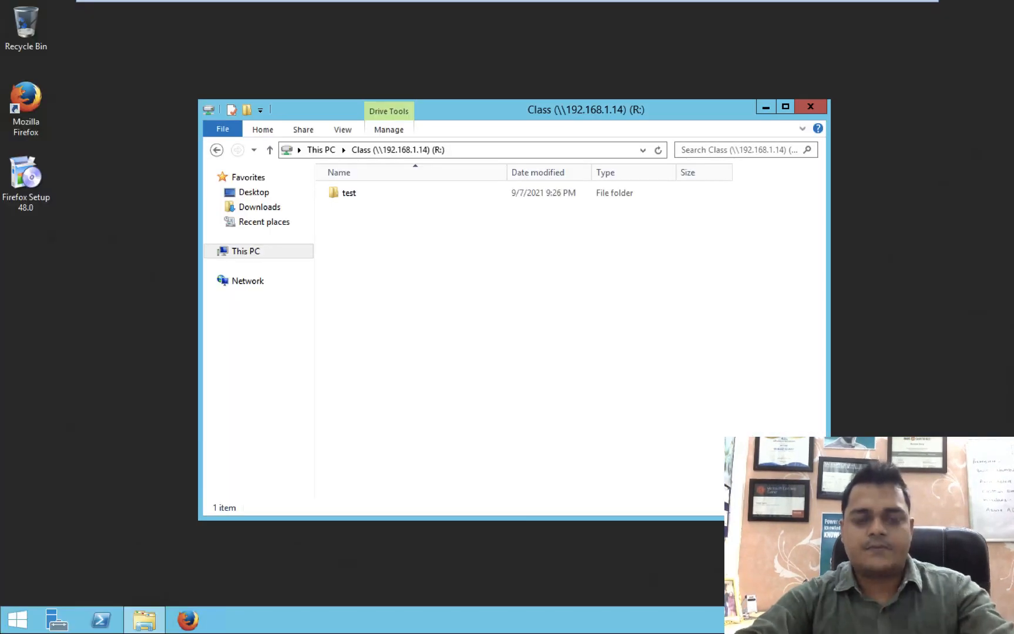
Create a folder named class in the Class (R:) drive, refresh, and confirm it in the Domain VM's C:\Class.
right_click(475, 333)
mouse_move(582, 468)
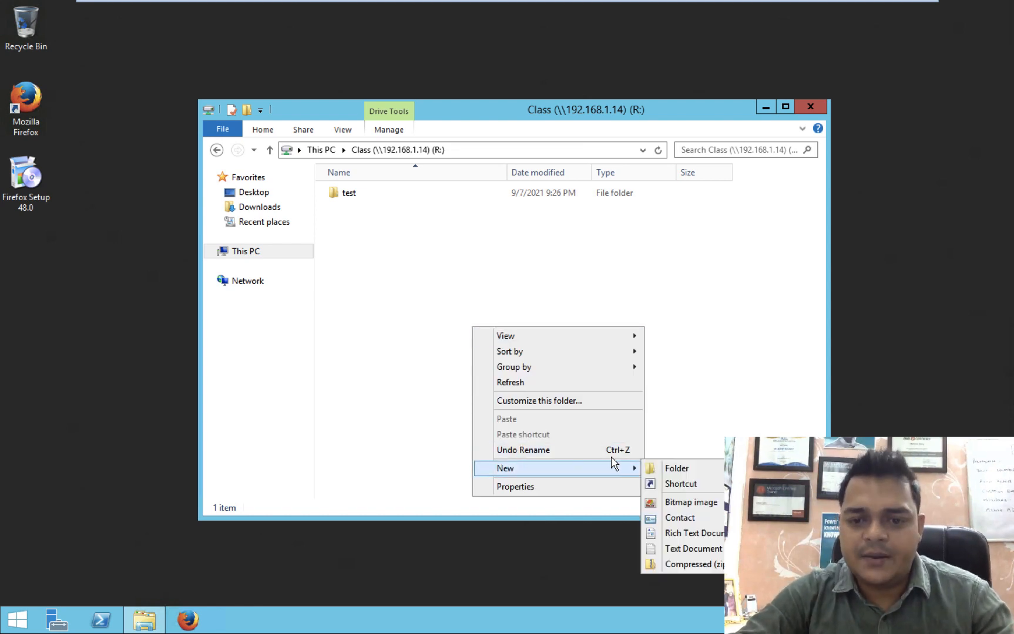
left_click(677, 475)
type("c")
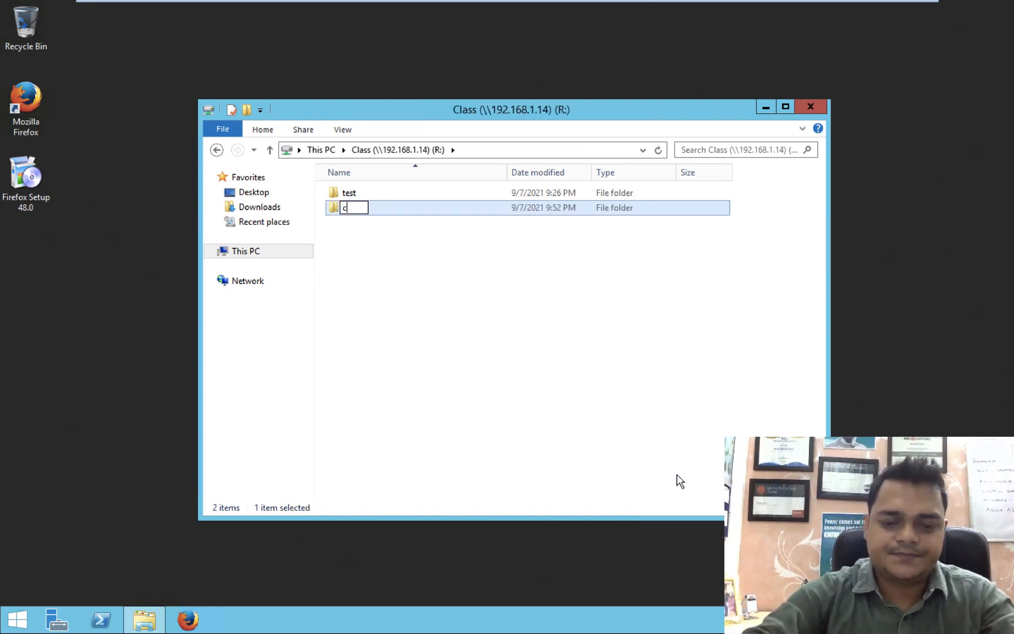
type("lass")
left_click(511, 345)
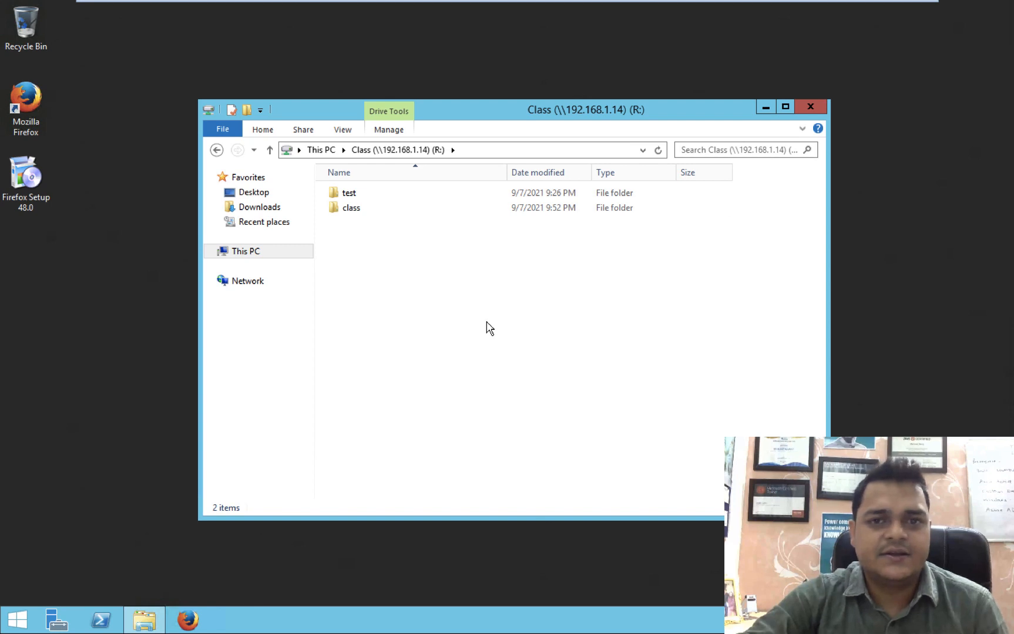
right_click(489, 327)
left_click(517, 378)
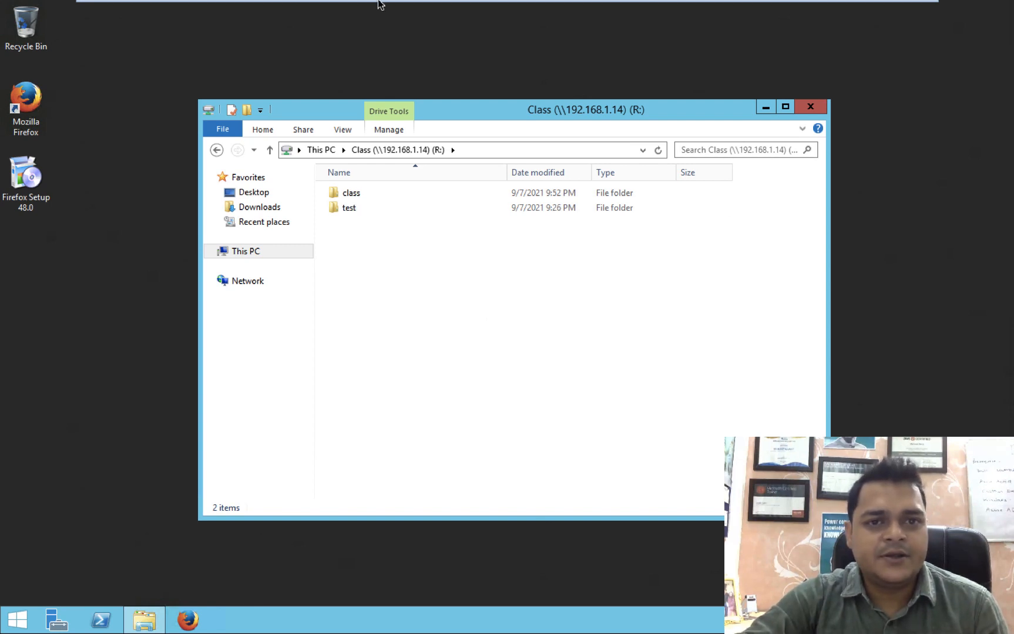
mouse_move(281, 15)
left_click(204, 11)
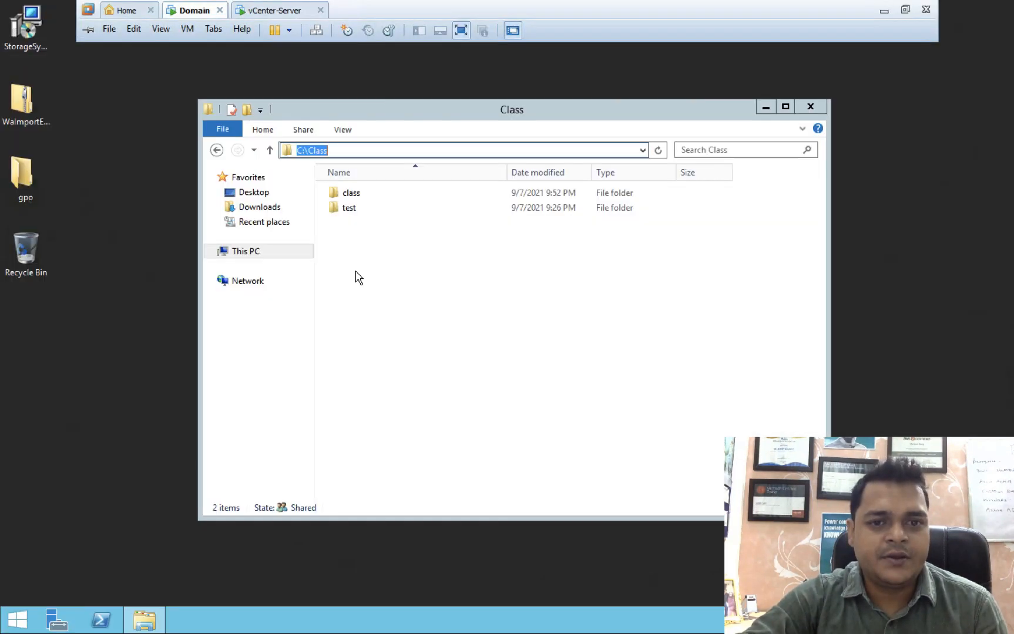
key("ctrl+Left")
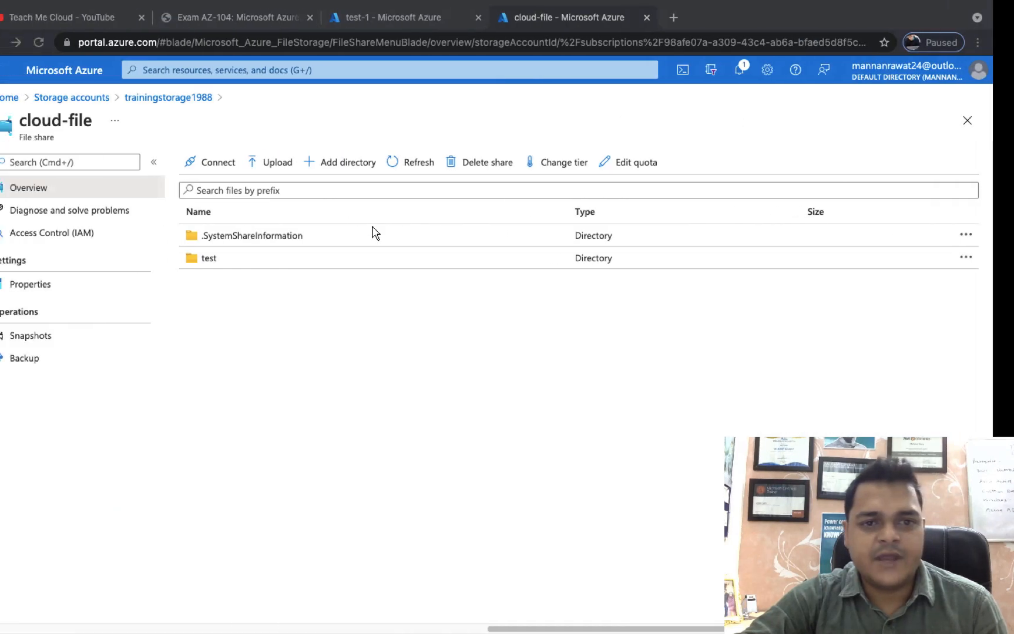
Refresh cloud-file to show the synced class directory beside test, then go to the Mac desktop.
left_click(432, 167)
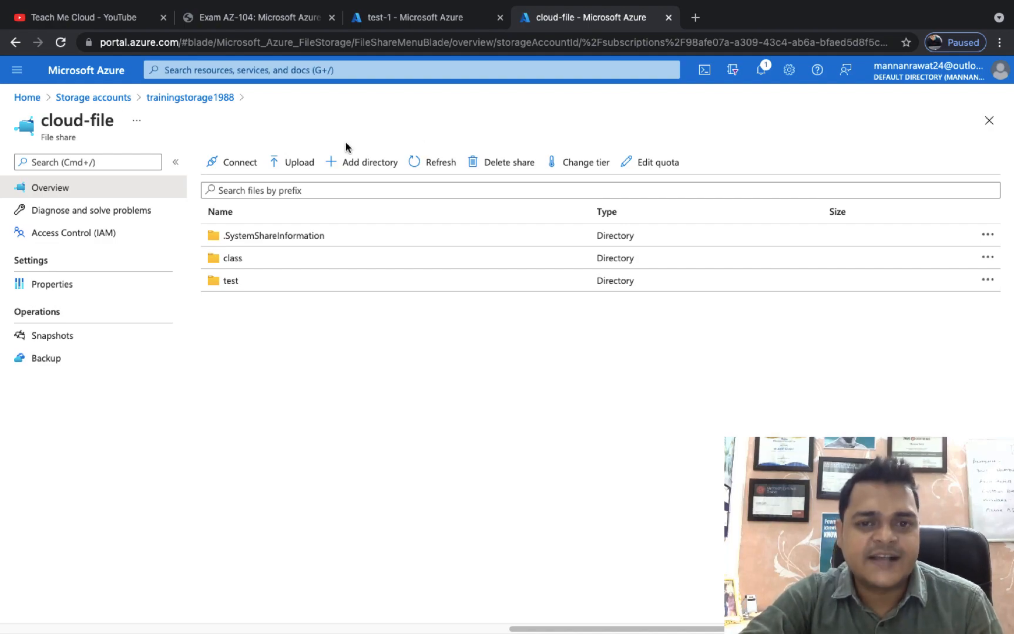
key("ctrl+Left")
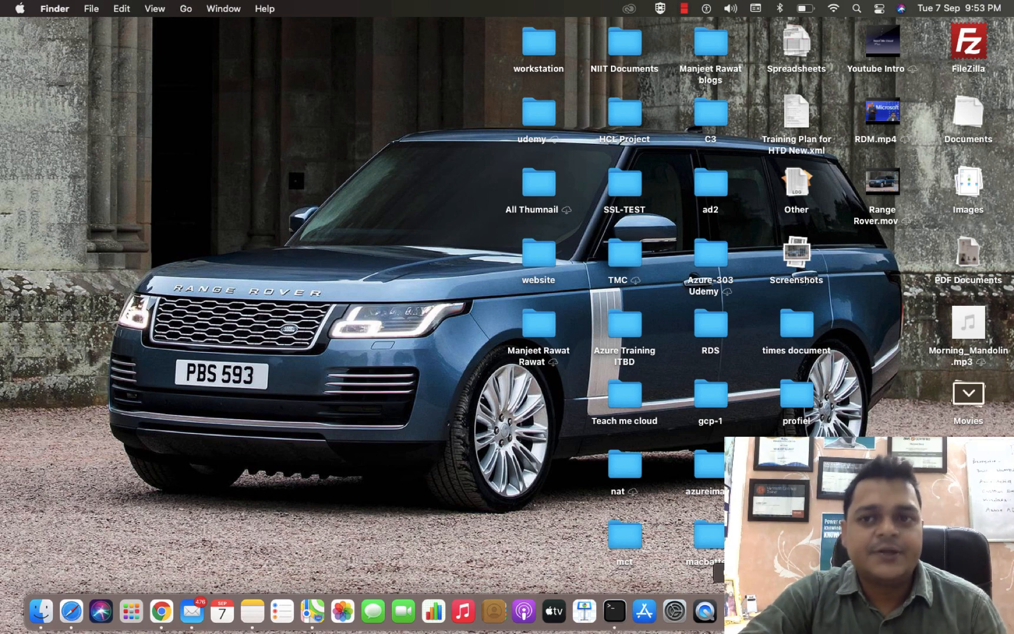
right_click(742, 611)
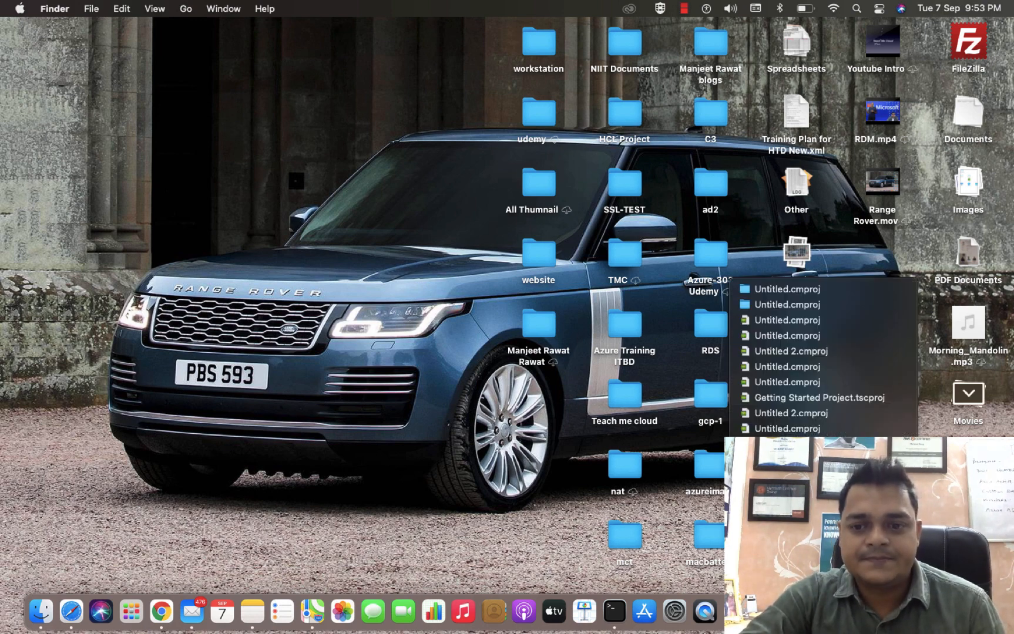